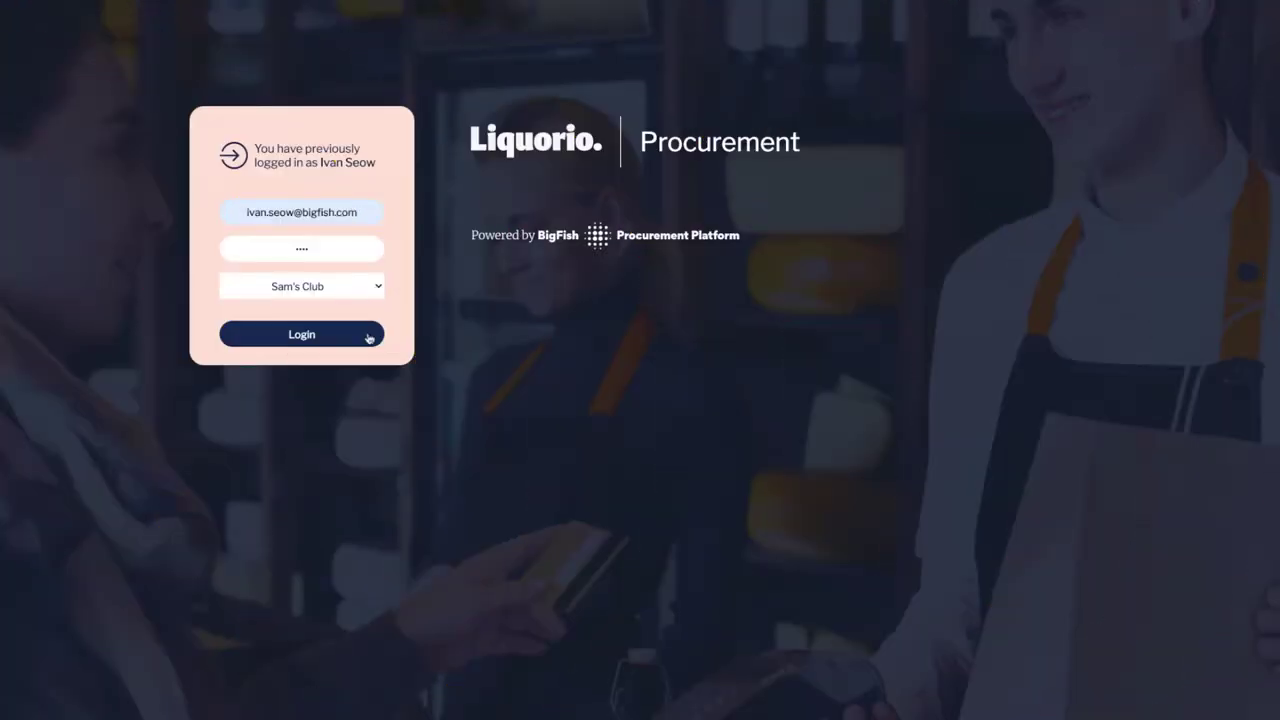
Step: Log in to the Liquorio procurement portal to reach the Order Management dashboard
left_click(369, 338)
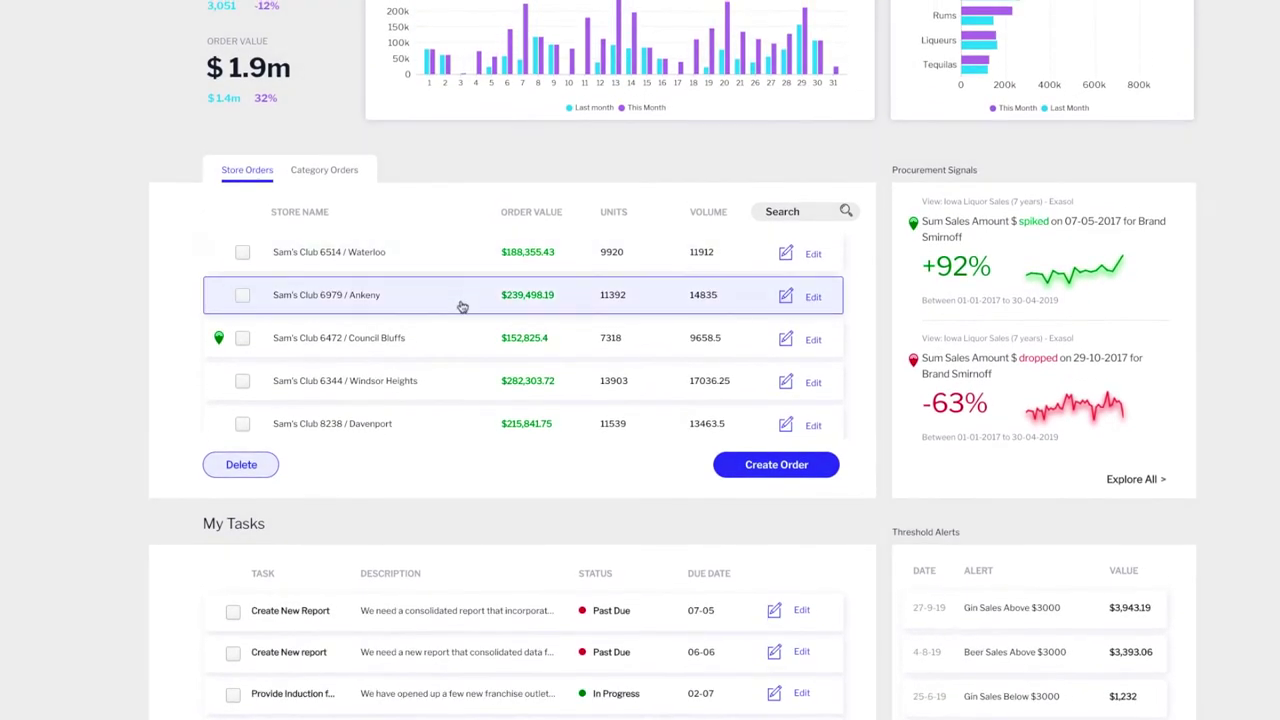
Step: Open the Sam's Club 6344 / Windsor Heights detail panel from Store Orders
left_click(461, 386)
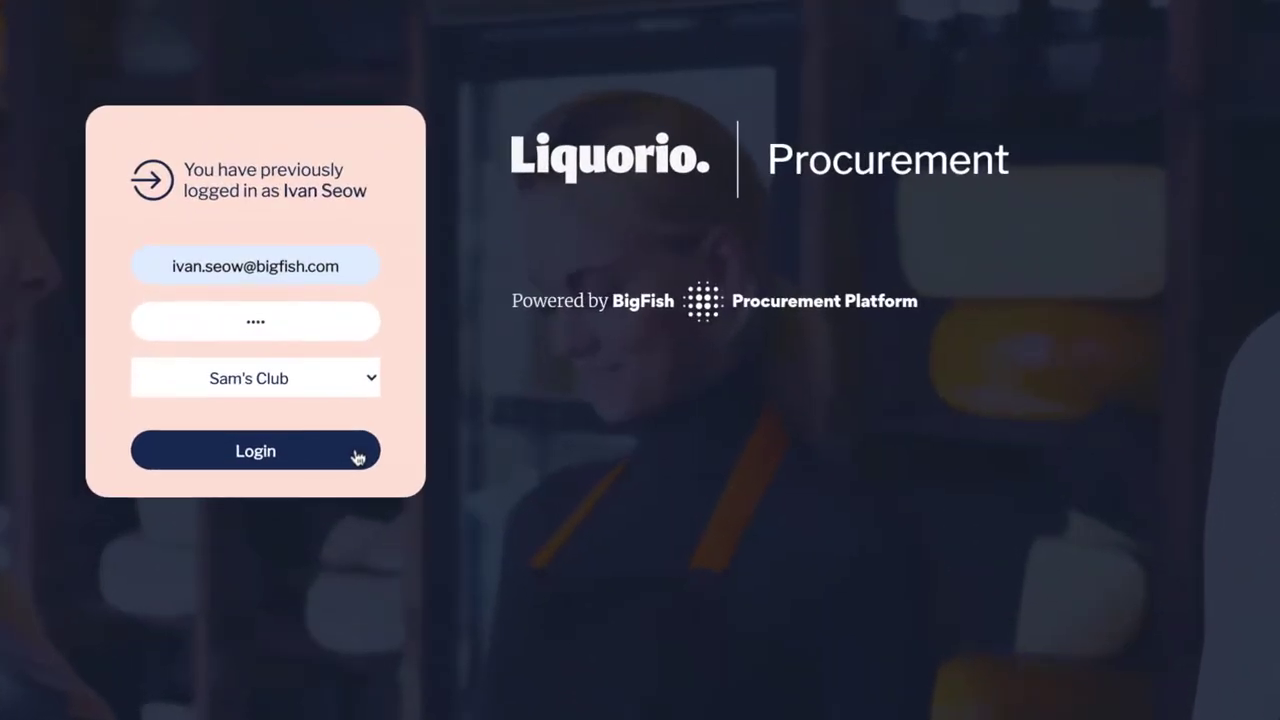
Step: Log in and open the Sam's Club 6344 / Windsor Heights store details
left_click(357, 457)
scroll(1203, 386, "down", 3)
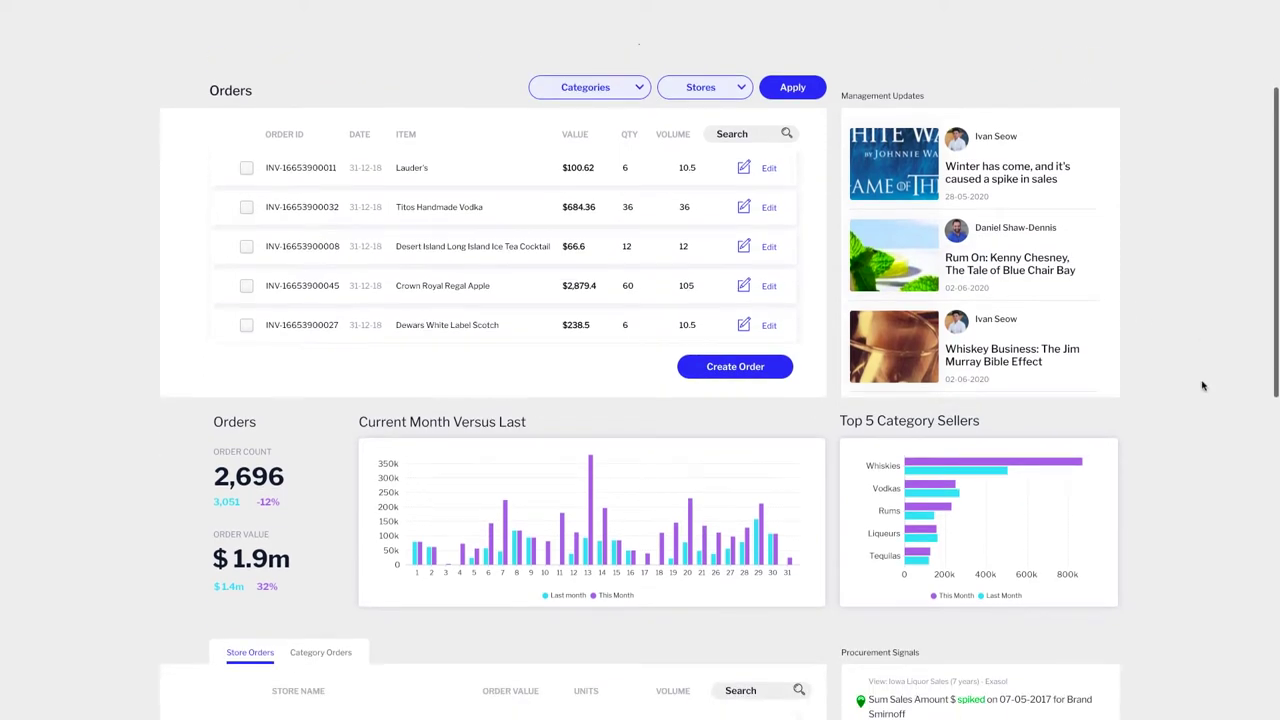
scroll(1203, 386, "down", 3)
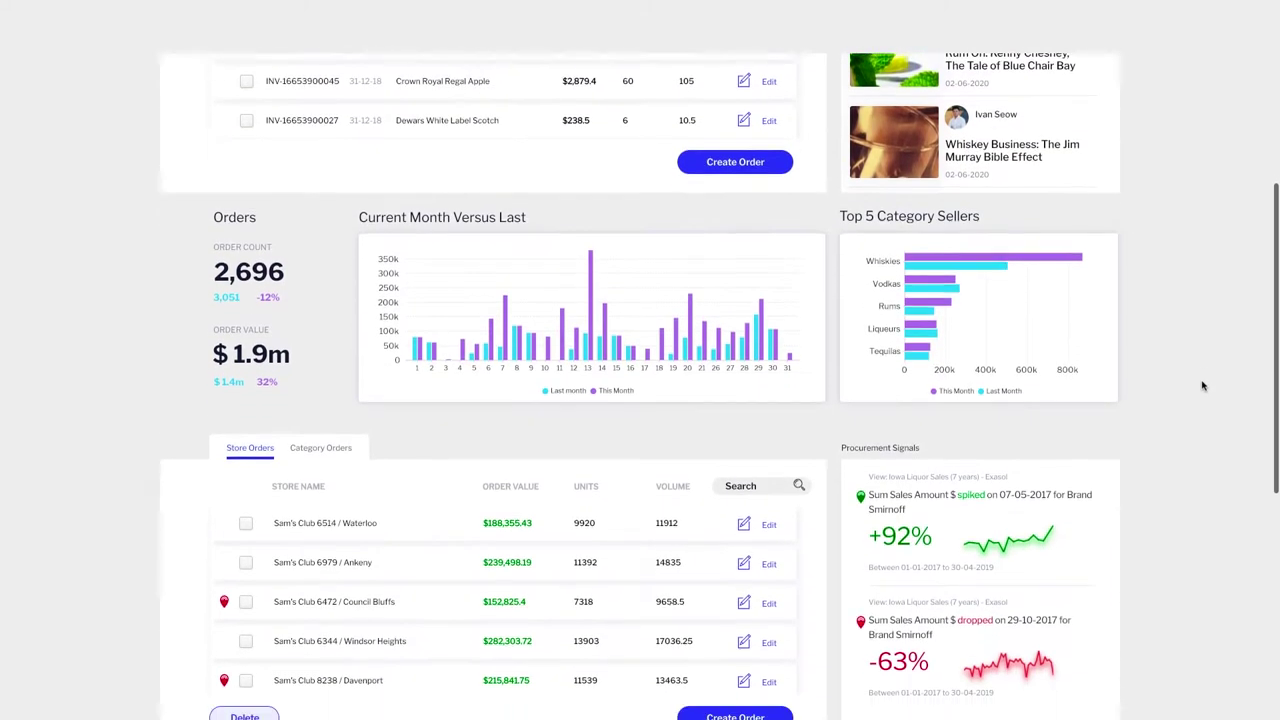
scroll(1203, 386, "down", 2)
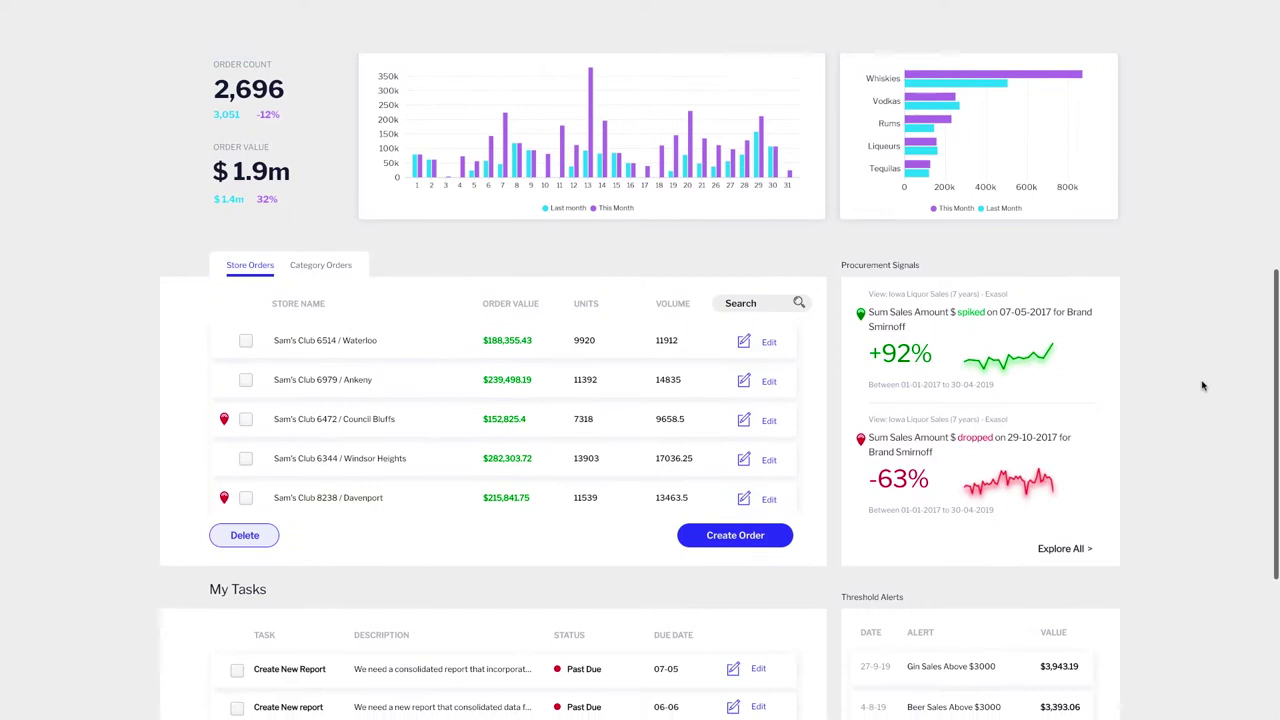
left_click(446, 407)
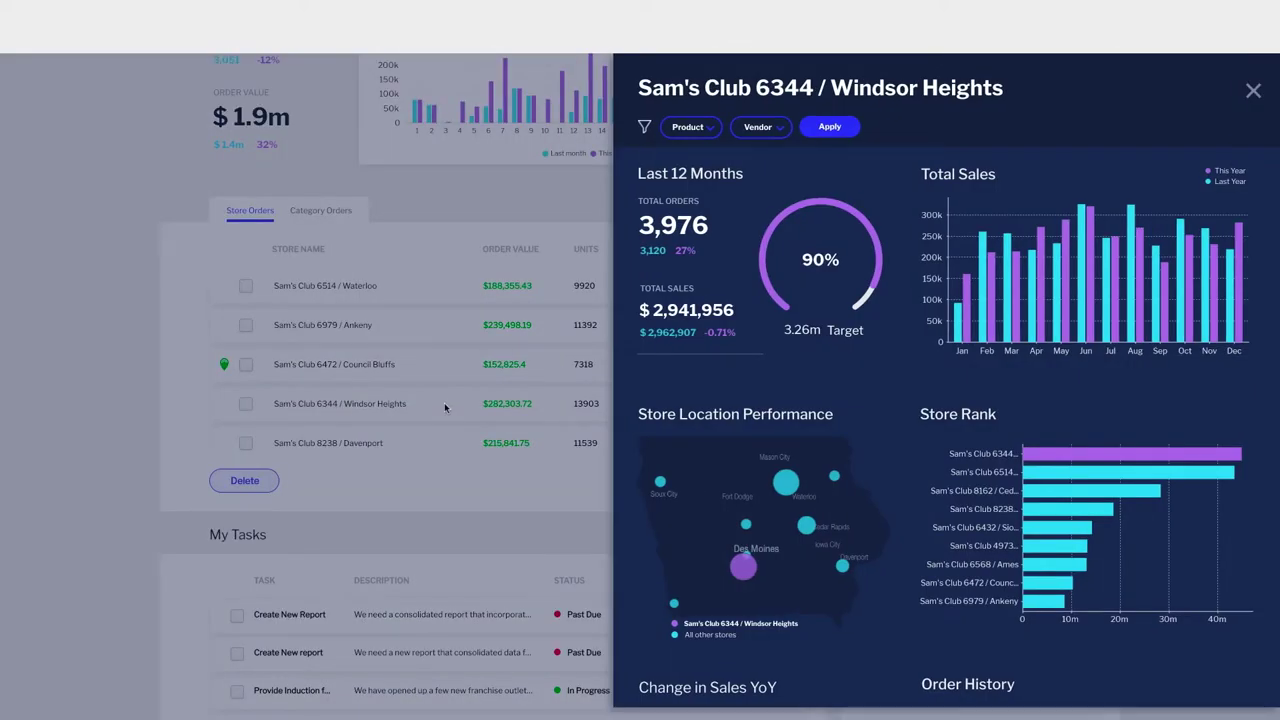
scroll(1080, 304, "down", 2)
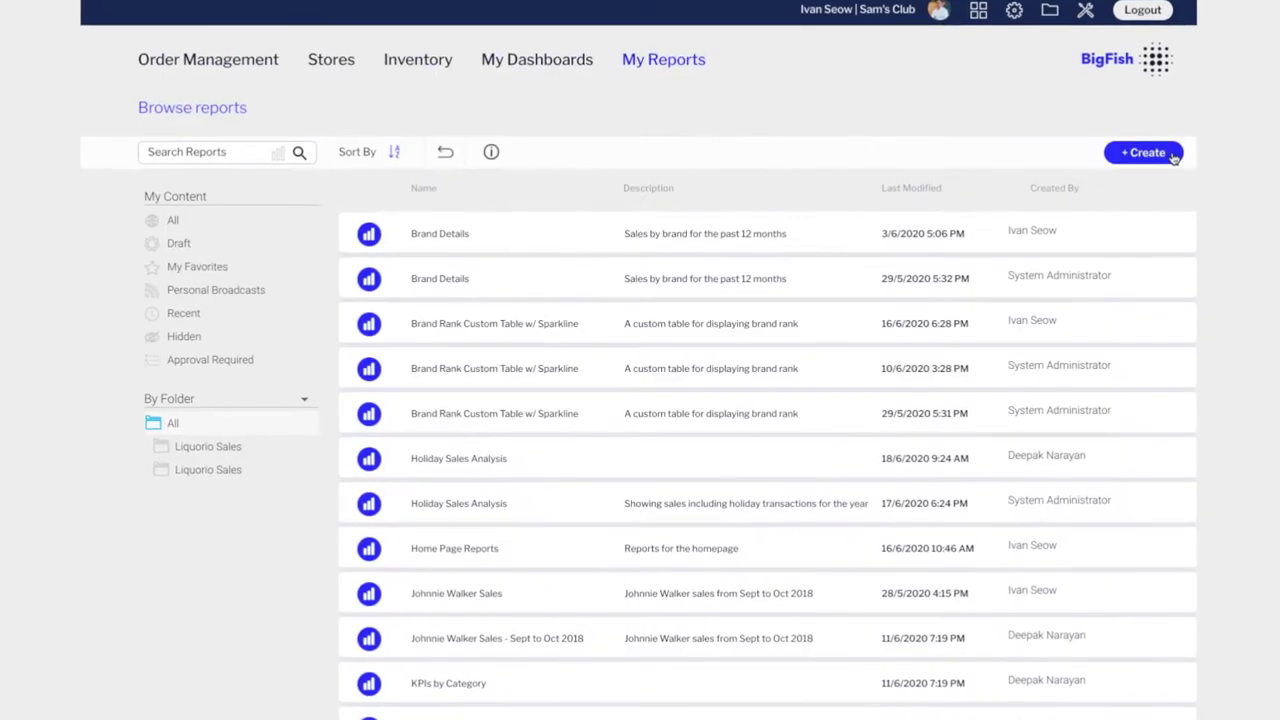
Step: Start a new dashboard, then begin a new data source connection
left_click(1190, 122)
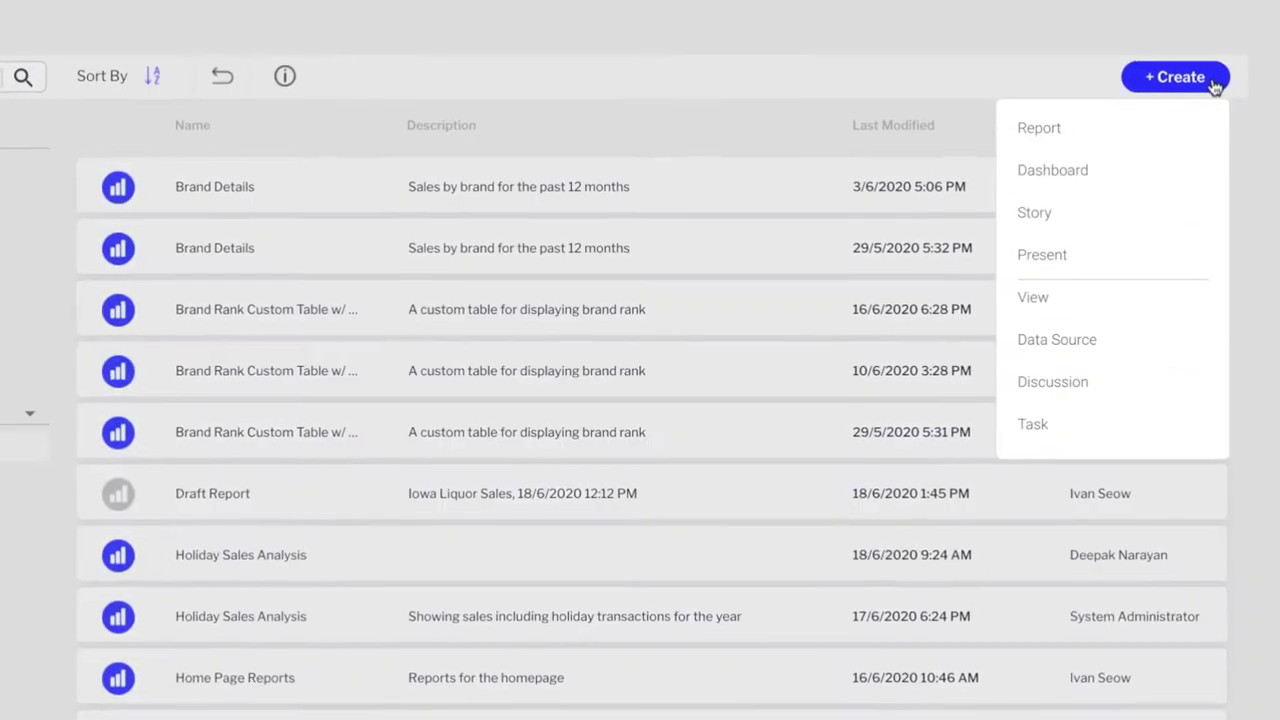
left_click(1194, 168)
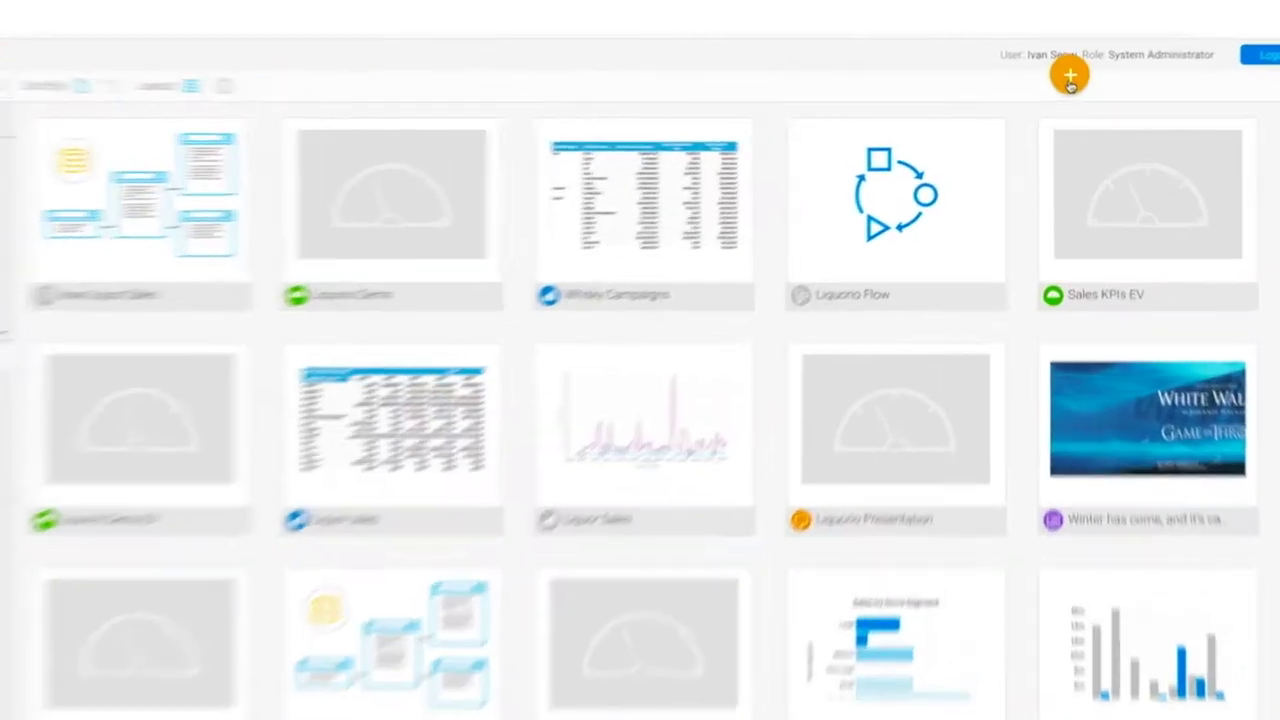
left_click(1069, 72)
left_click(1153, 277)
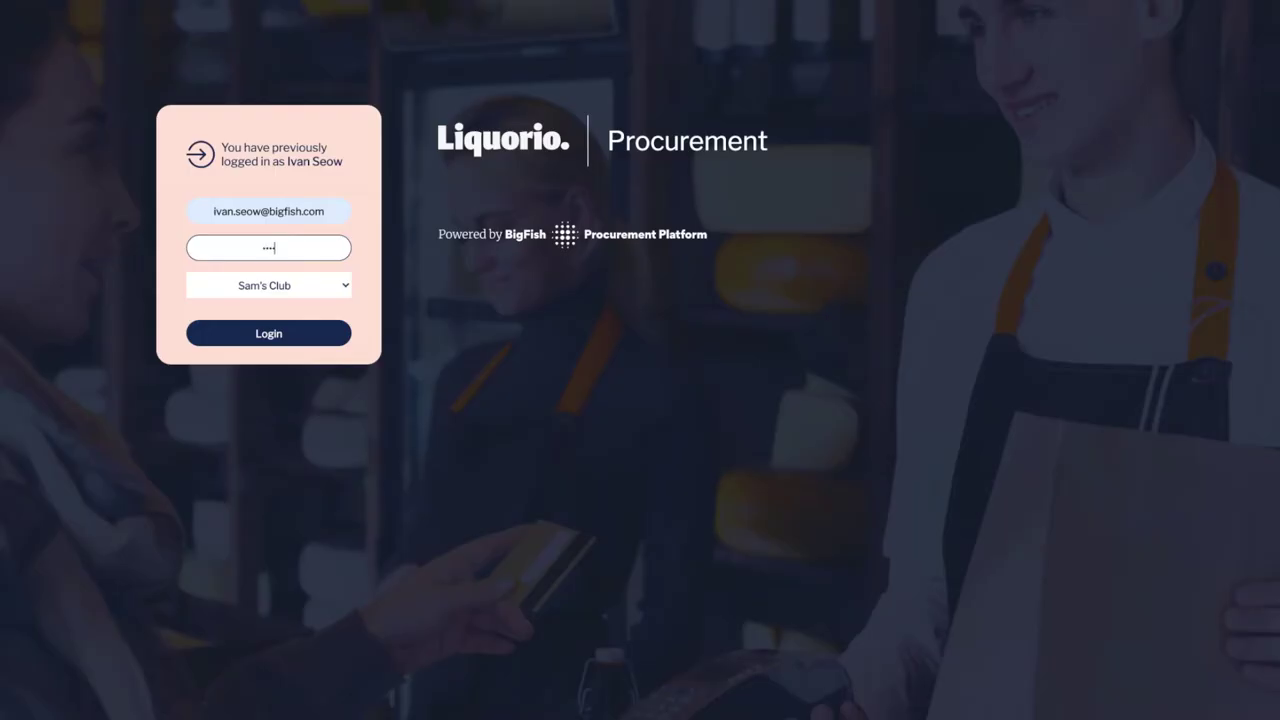
Step: Sign in with Sam's Club kept as the selected store
left_click(341, 286)
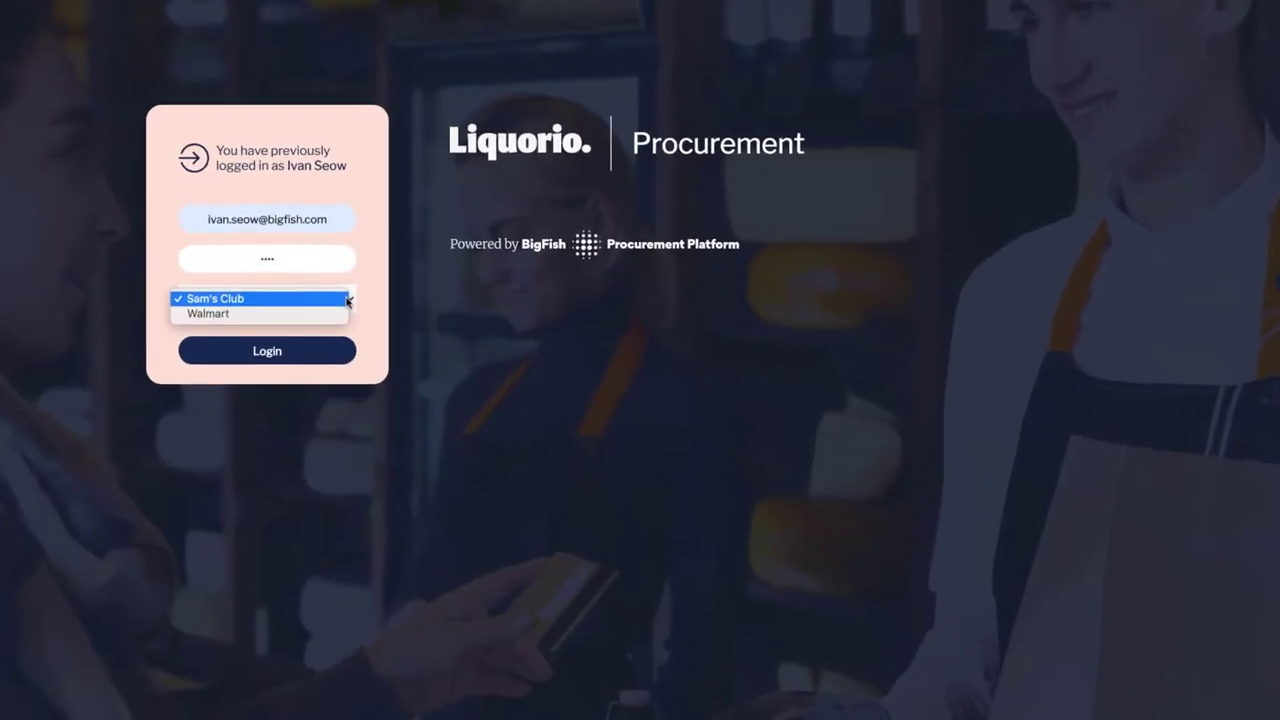
left_click(344, 288)
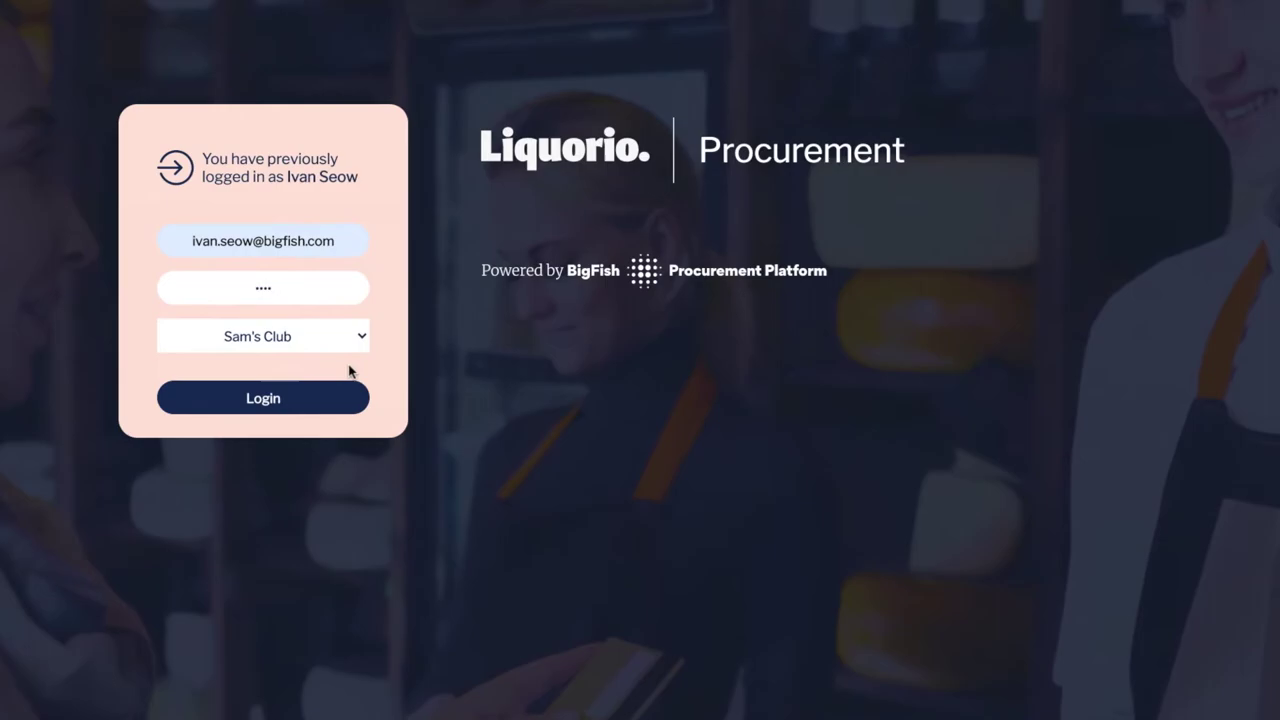
left_click(350, 400)
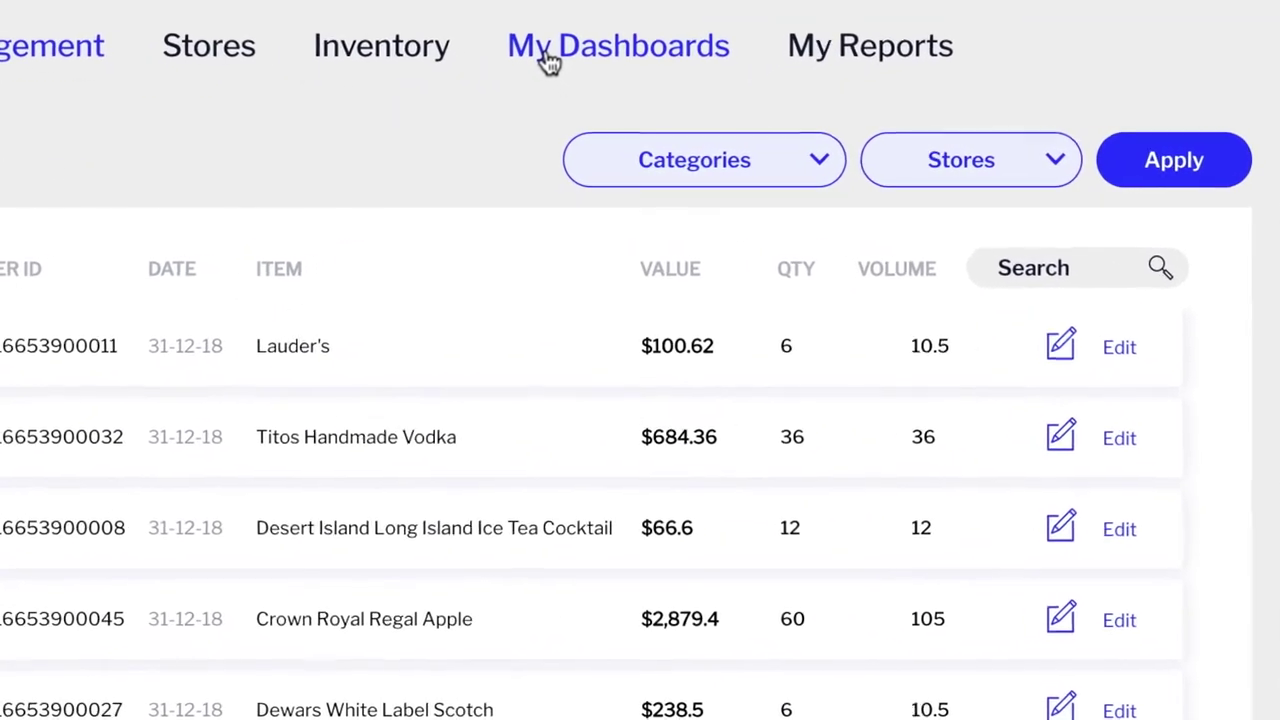
Step: On the dashboards page, drill into Large accounts and auto-compare Oct-2018 against Sep-2018 sales
left_click(553, 62)
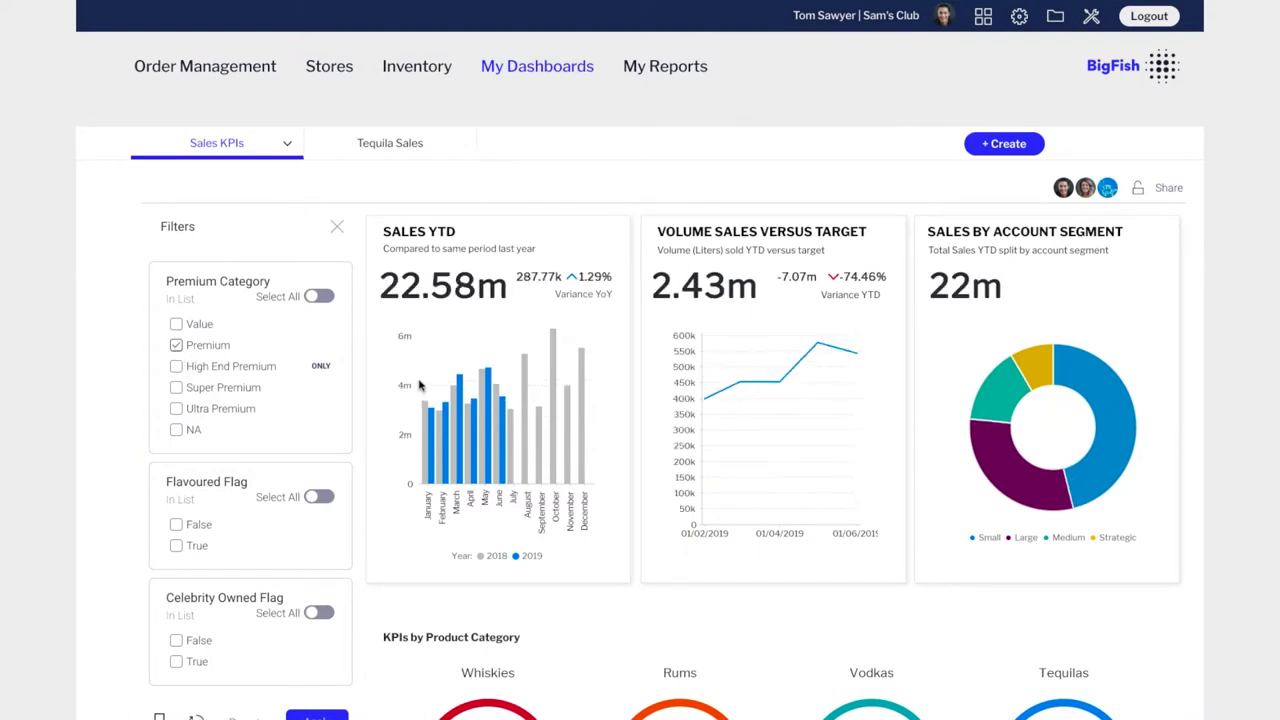
left_click(998, 458)
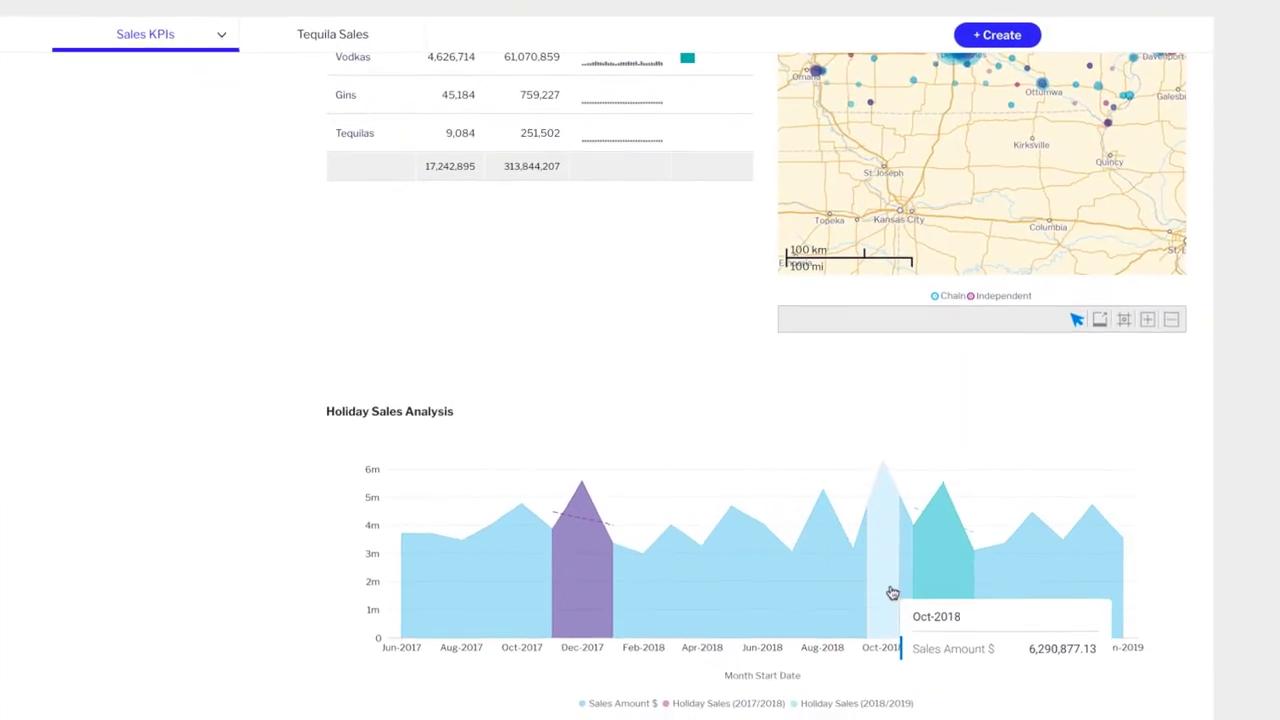
left_click(880, 520)
mouse_move(1020, 594)
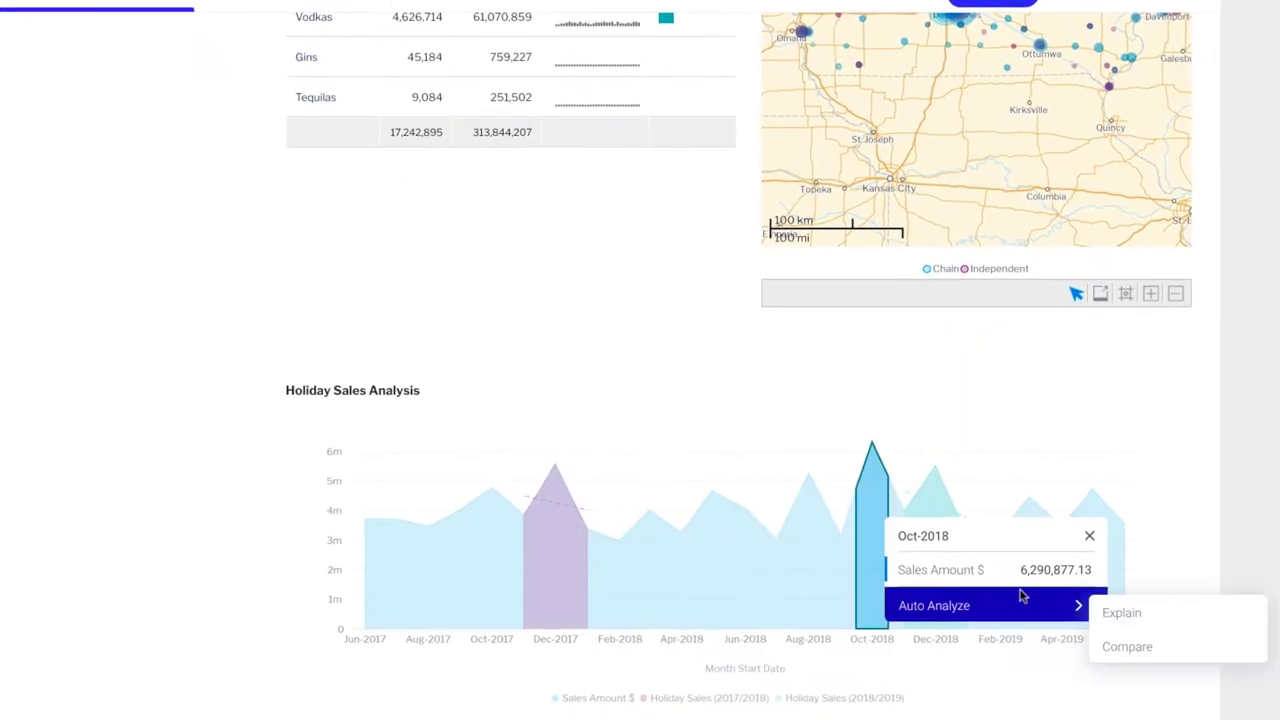
left_click(1131, 646)
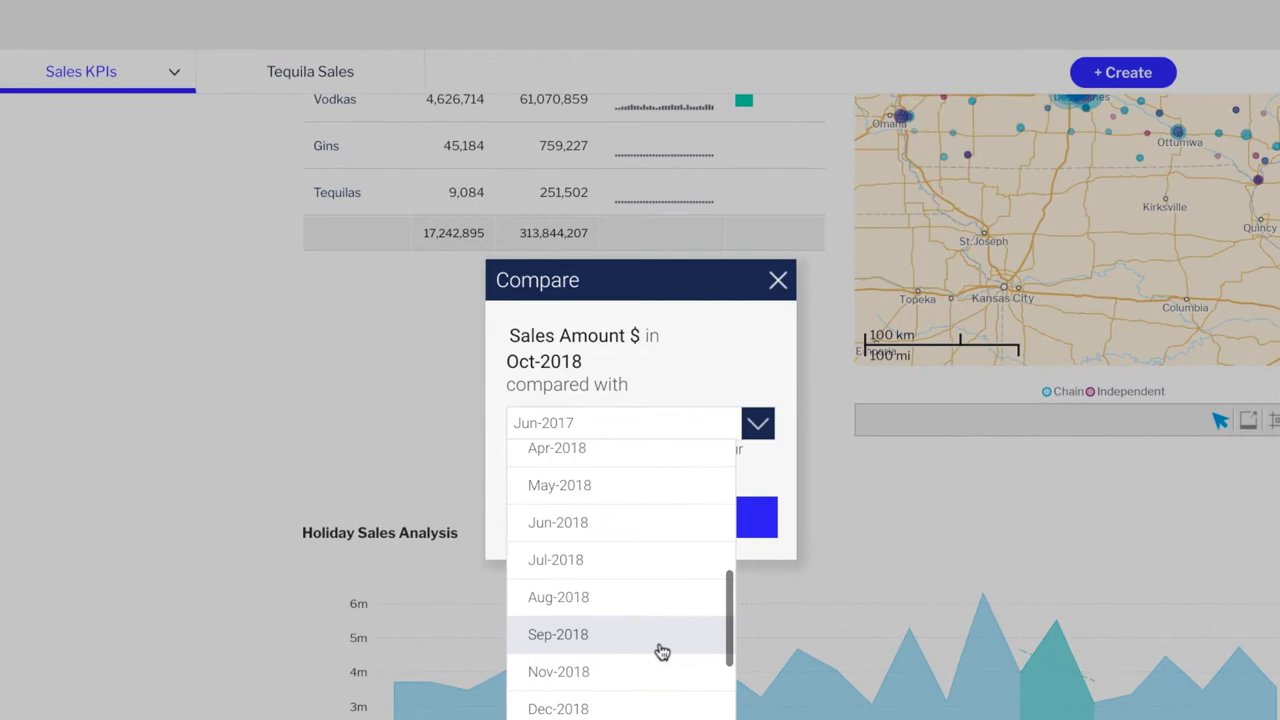
left_click(594, 488)
left_click(676, 536)
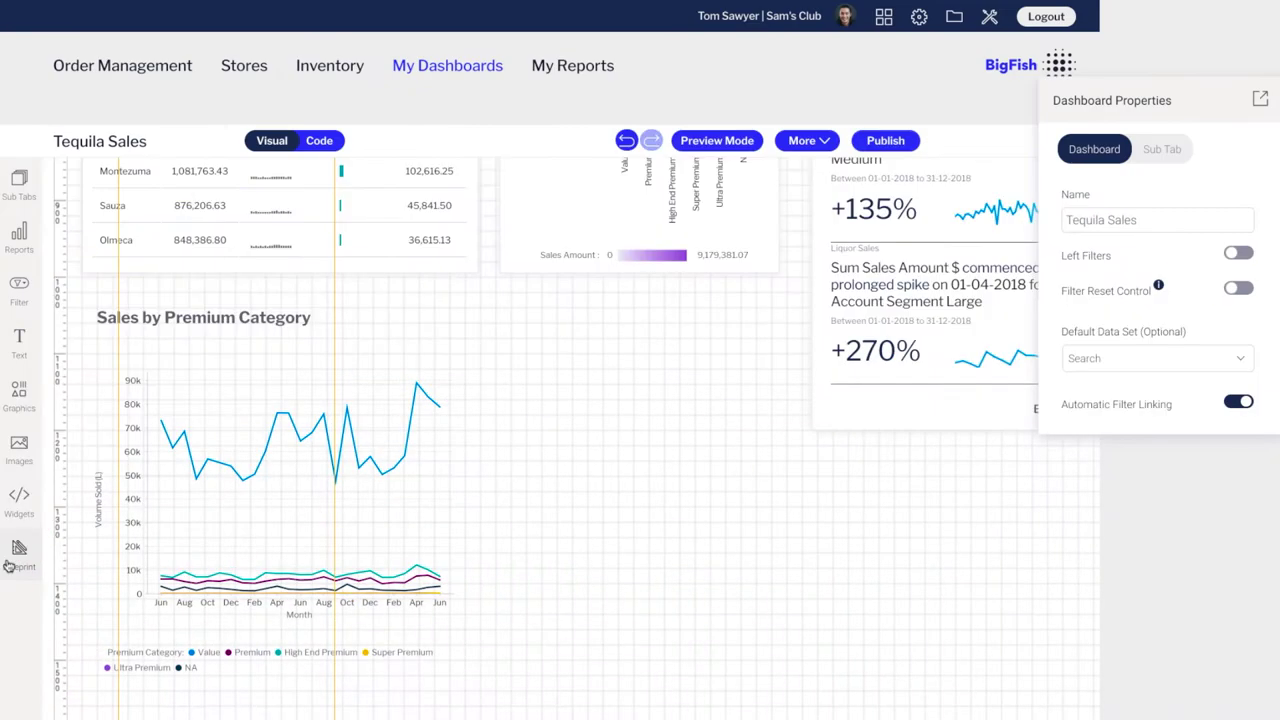
Step: Place a Sales Amount $ by Account Segment pie chart on the Tequila Sales dashboard and enlarge it
left_click(17, 558)
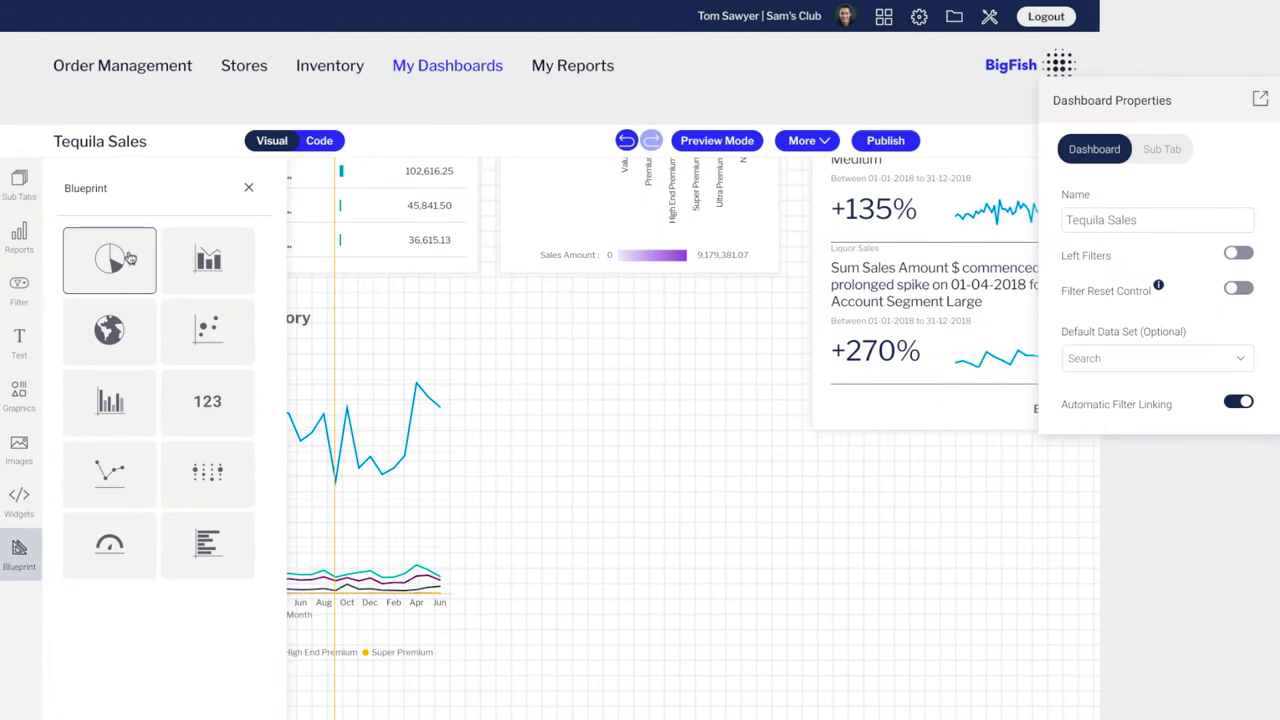
left_click_drag(128, 259, 604, 435)
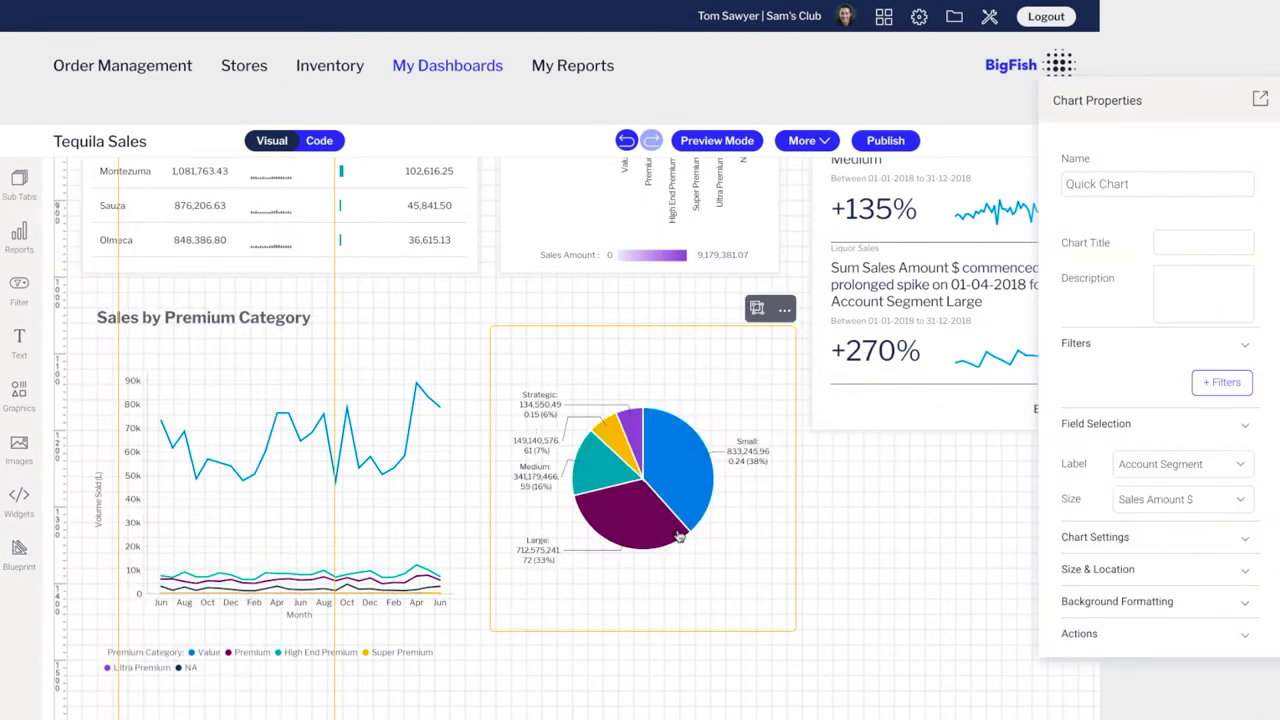
left_click_drag(790, 618, 811, 671)
left_click(817, 686)
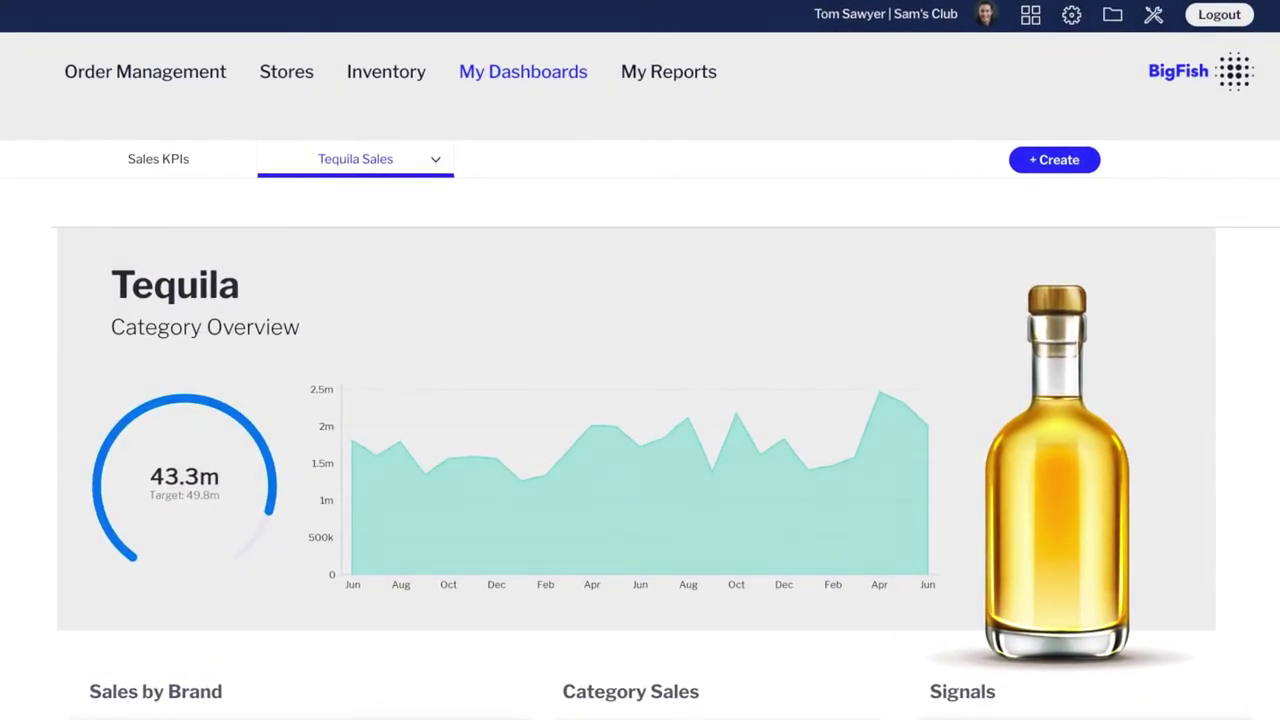
Step: Start a new Iowa Liquor Sales report with Brand as a column
left_click(1055, 162)
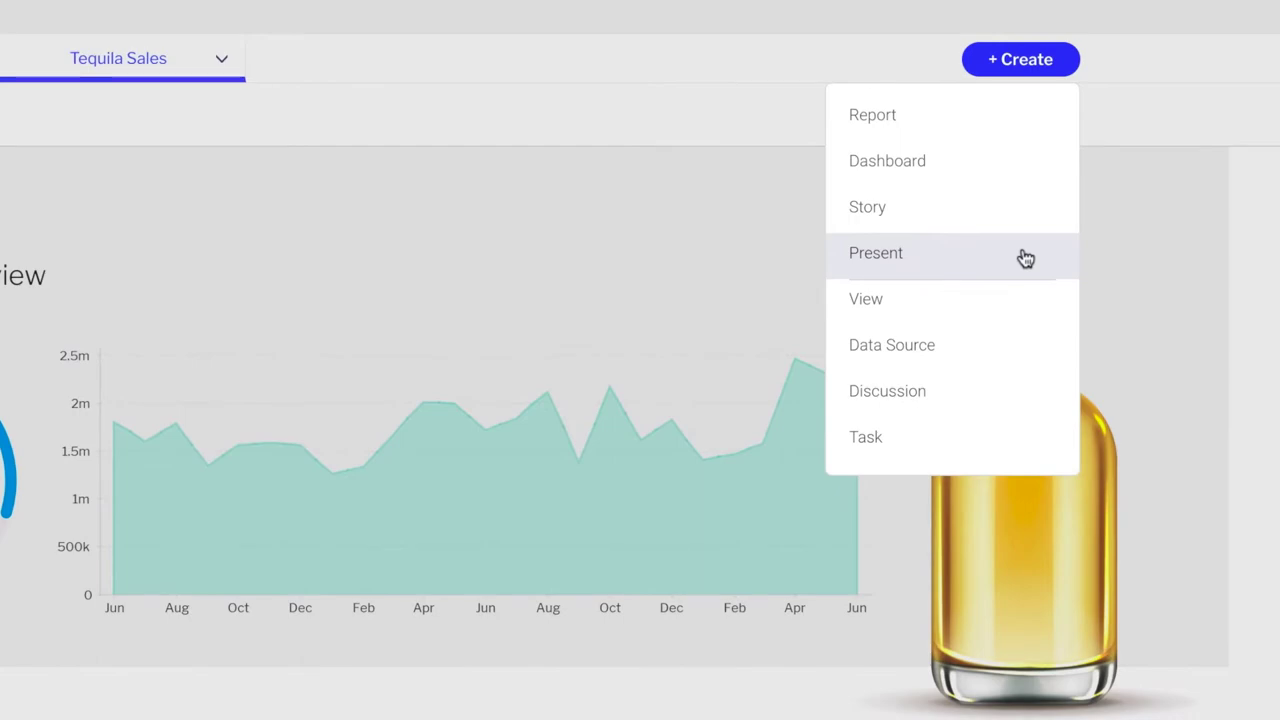
left_click(1011, 117)
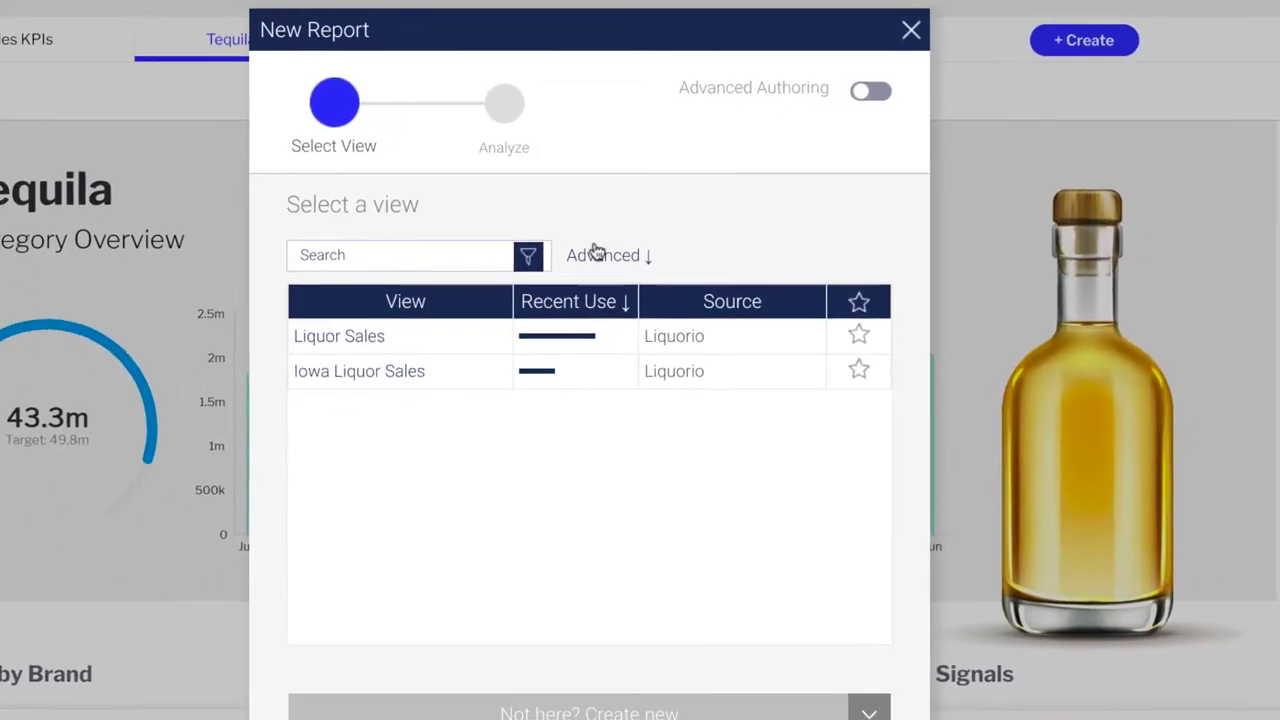
mouse_move(385, 343)
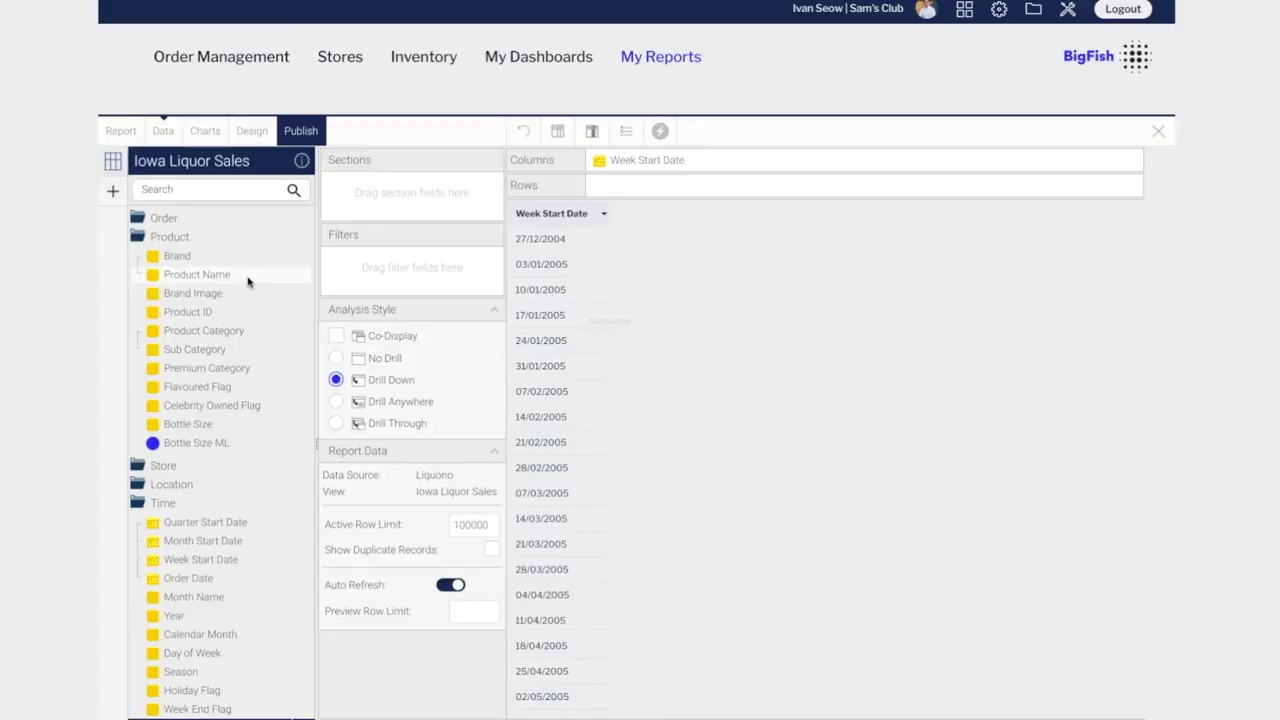
left_click_drag(169, 248, 745, 150)
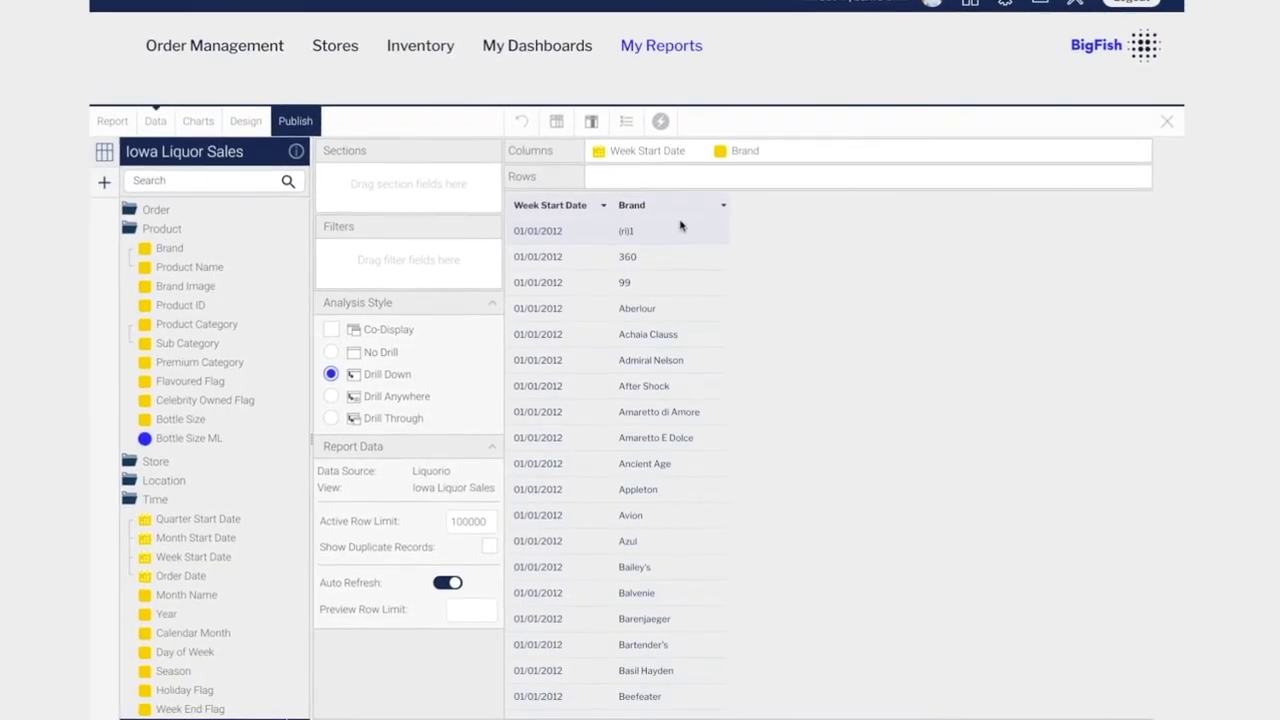
Step: Make Brand a filter limited to Johnnie Walker
left_click(820, 150)
left_click(840, 355)
mouse_move(601, 357)
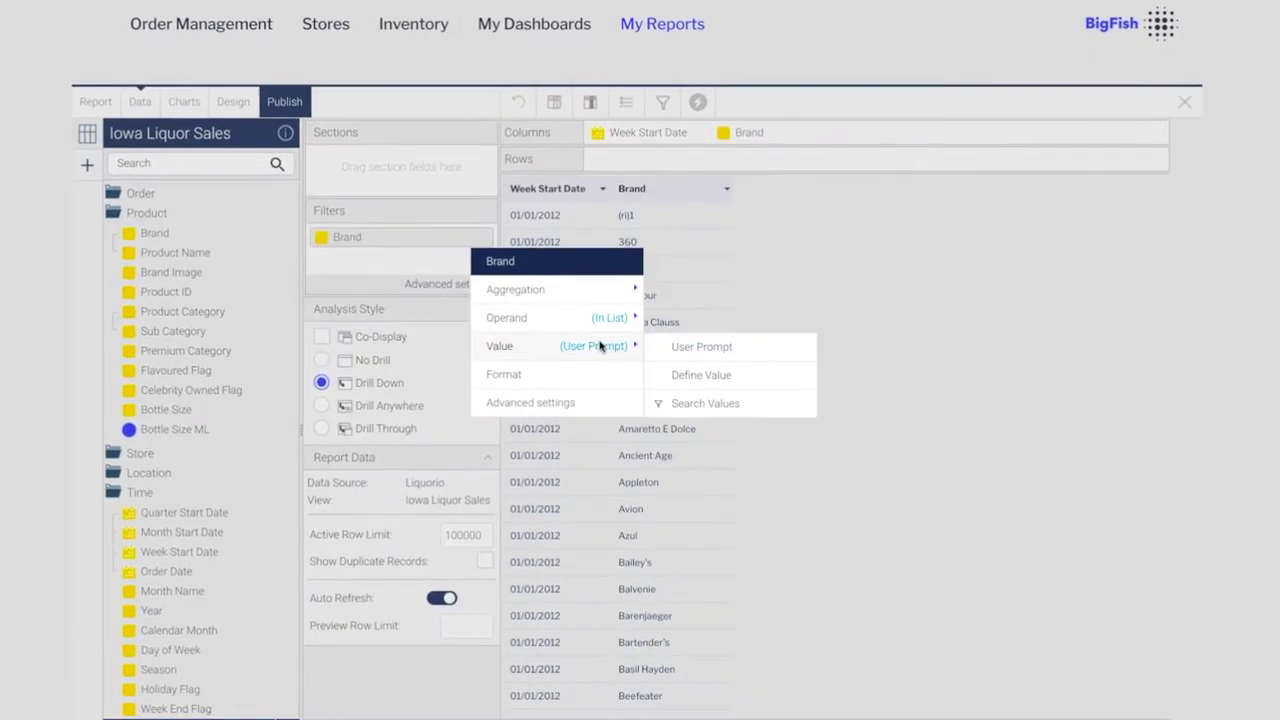
left_click(740, 374)
type("Walker")
left_click(488, 298)
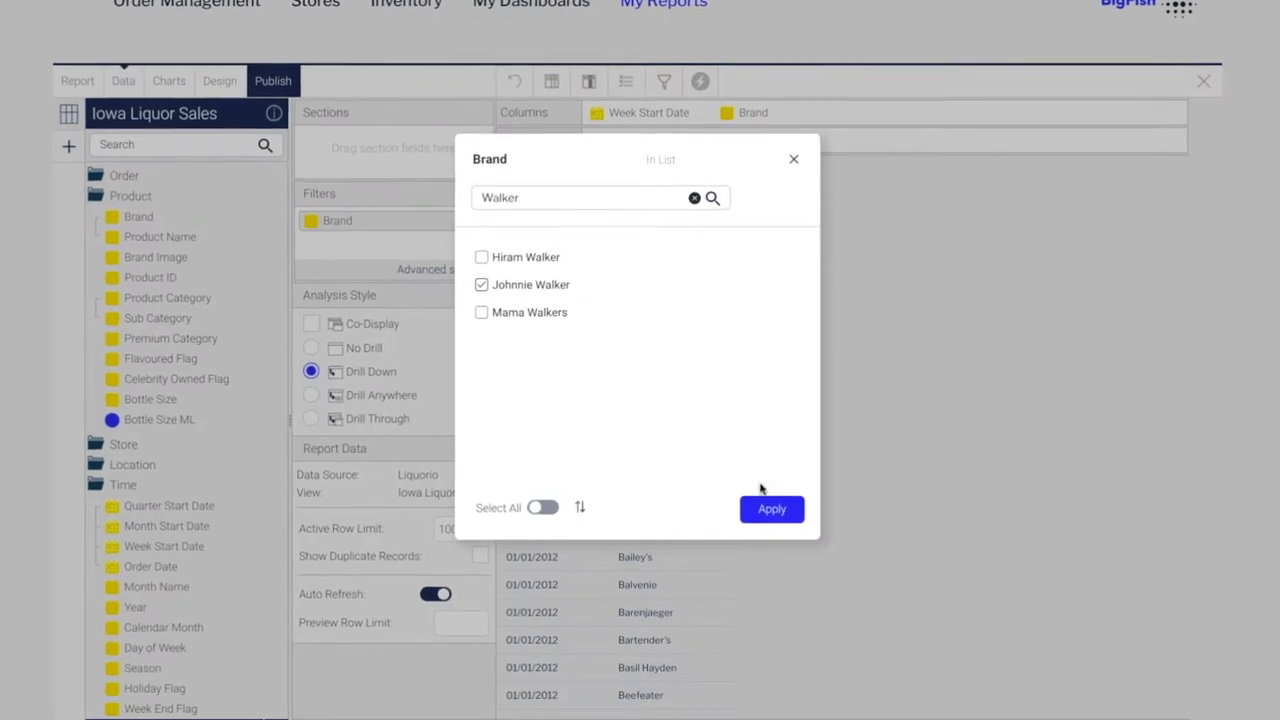
left_click(771, 509)
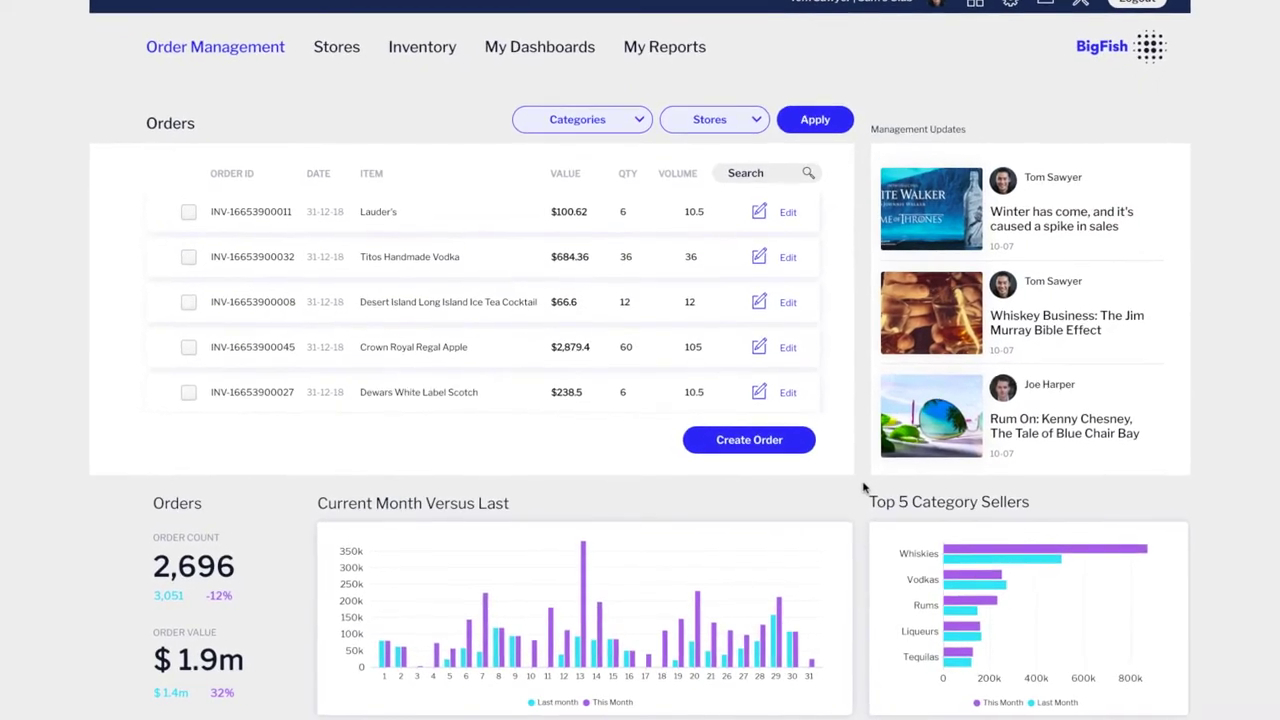
Step: Select days 15 to 27 in the month comparison and drill through the Whiskies bar
scroll(864, 487, "down", 3)
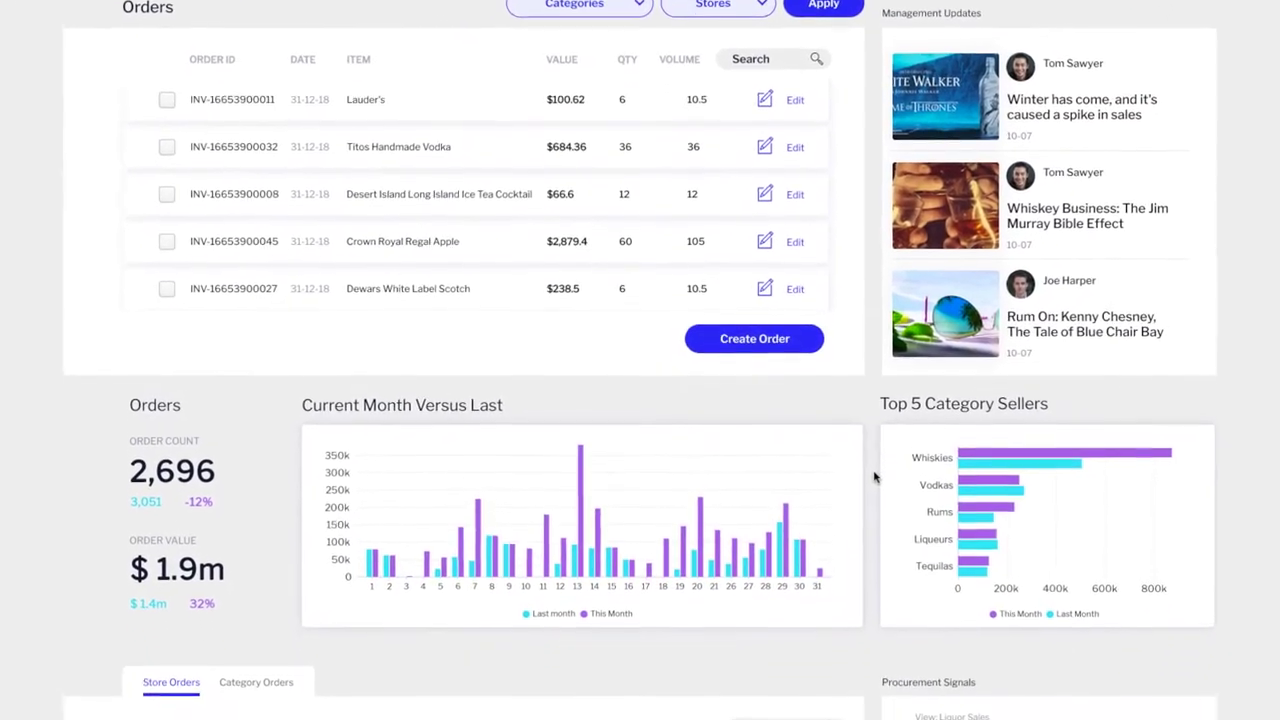
scroll(873, 478, "down", 2)
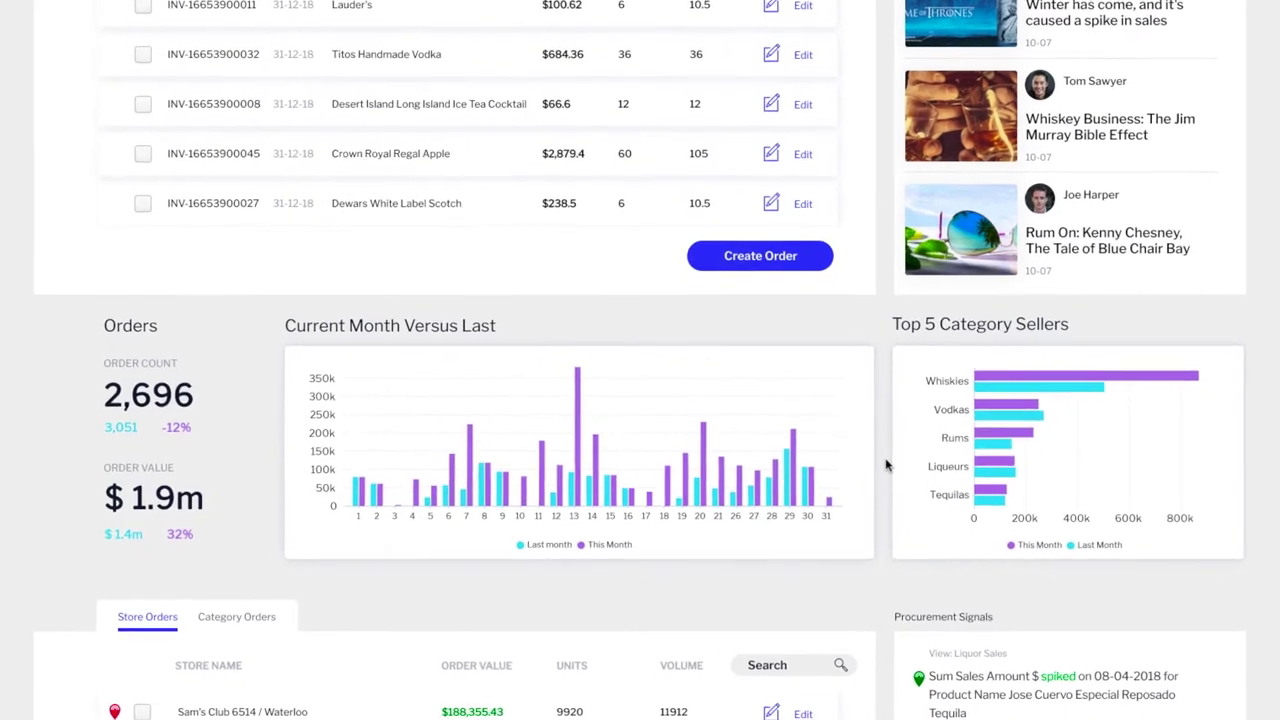
scroll(886, 460, "down", 2)
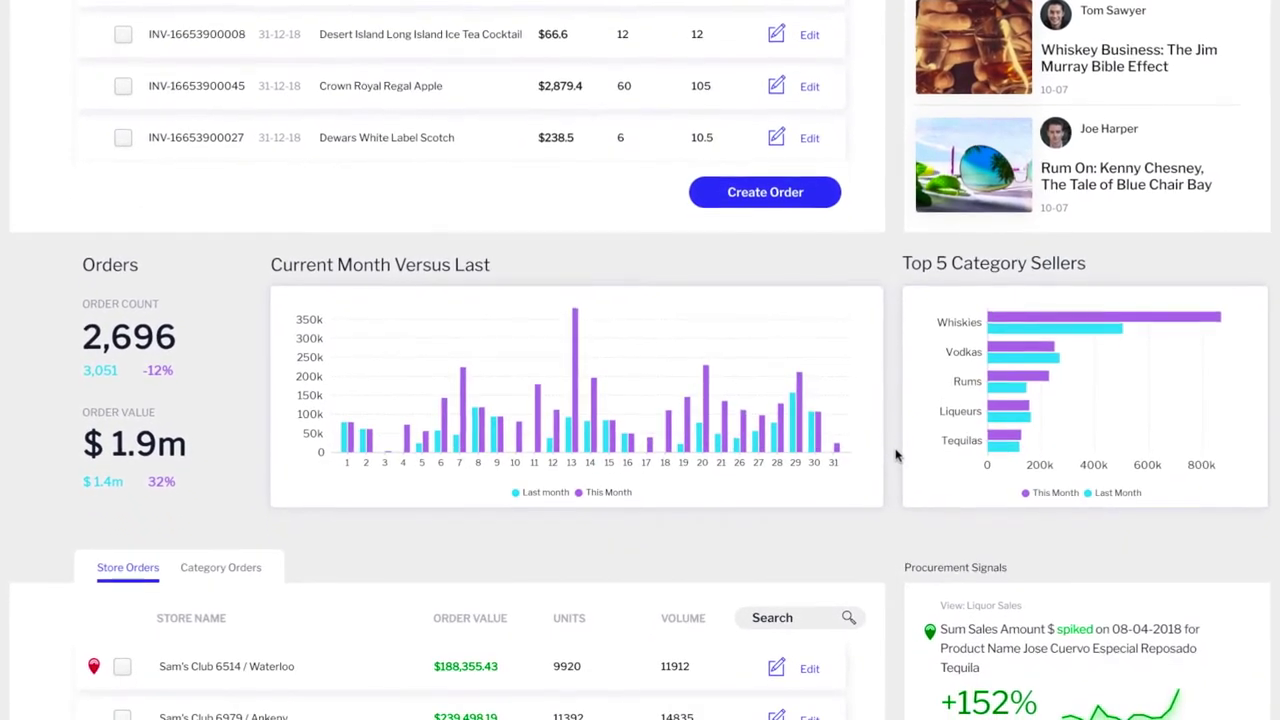
scroll(896, 456, "down", 1)
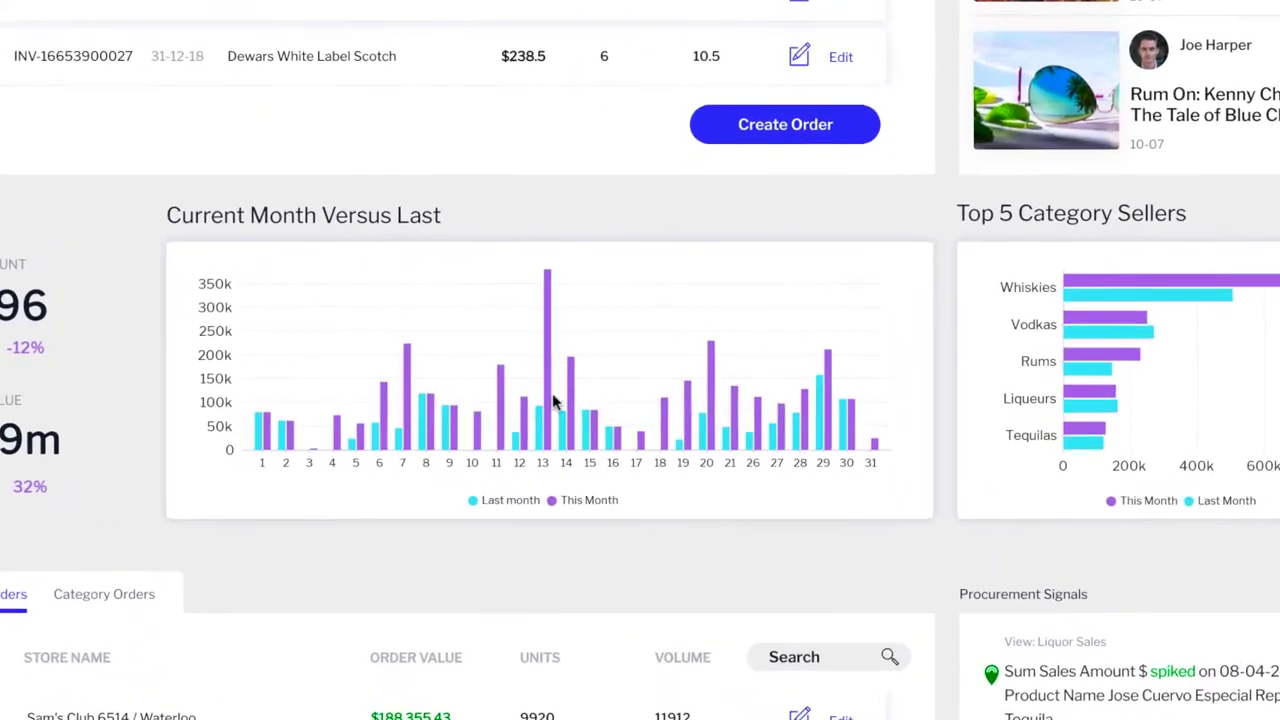
left_click_drag(584, 394, 812, 472)
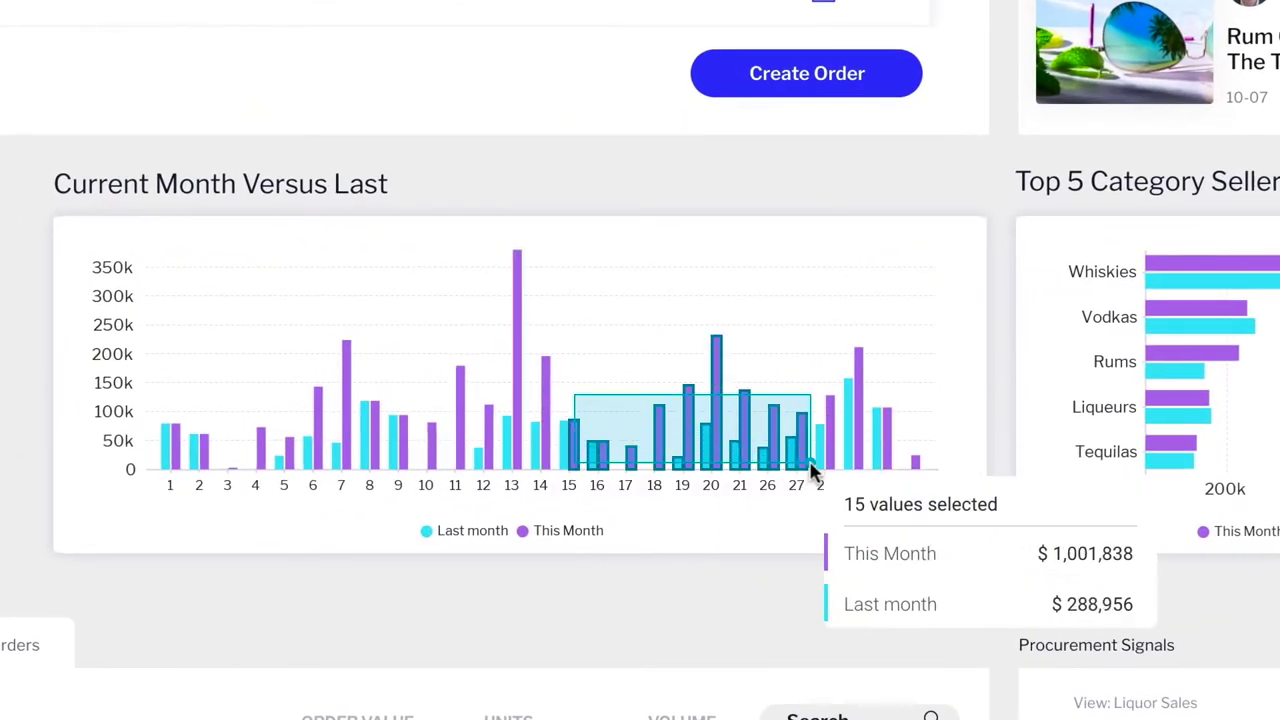
left_click(1184, 268)
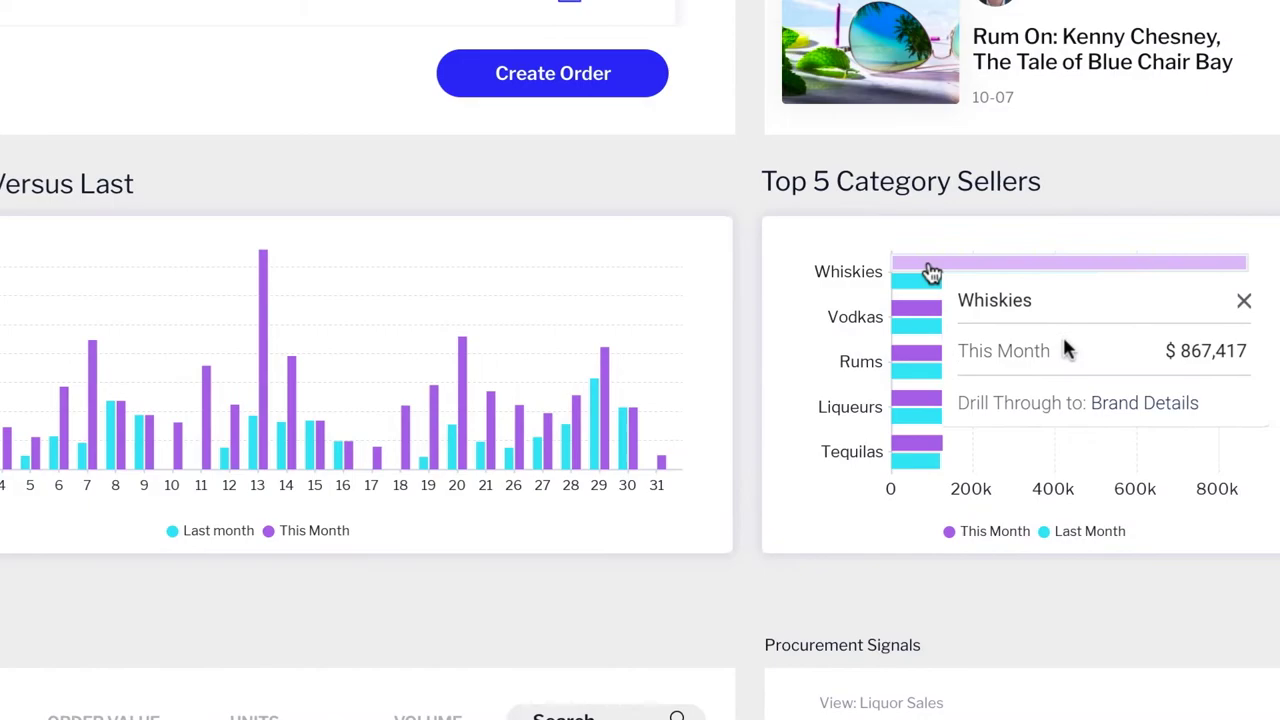
left_click(979, 405)
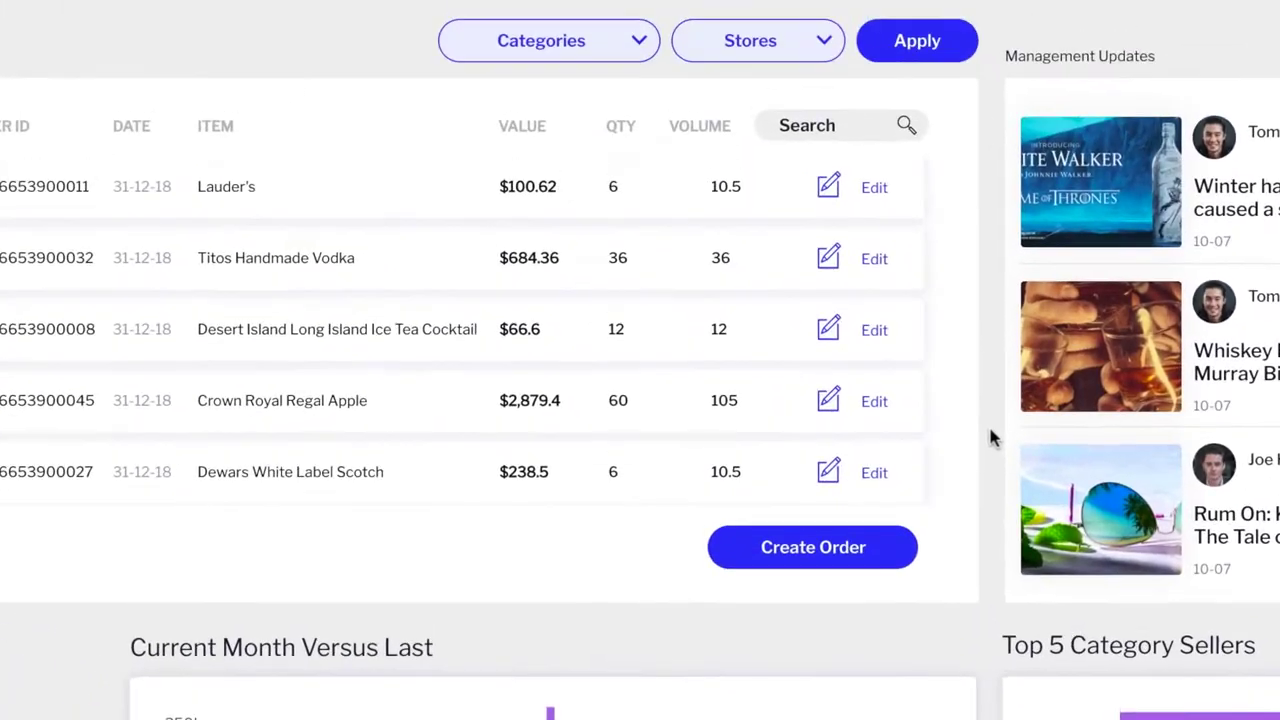
Step: Apply the Whiskies category filter and open the Sam's Club 6344 / Windsor Heights details
left_click(636, 42)
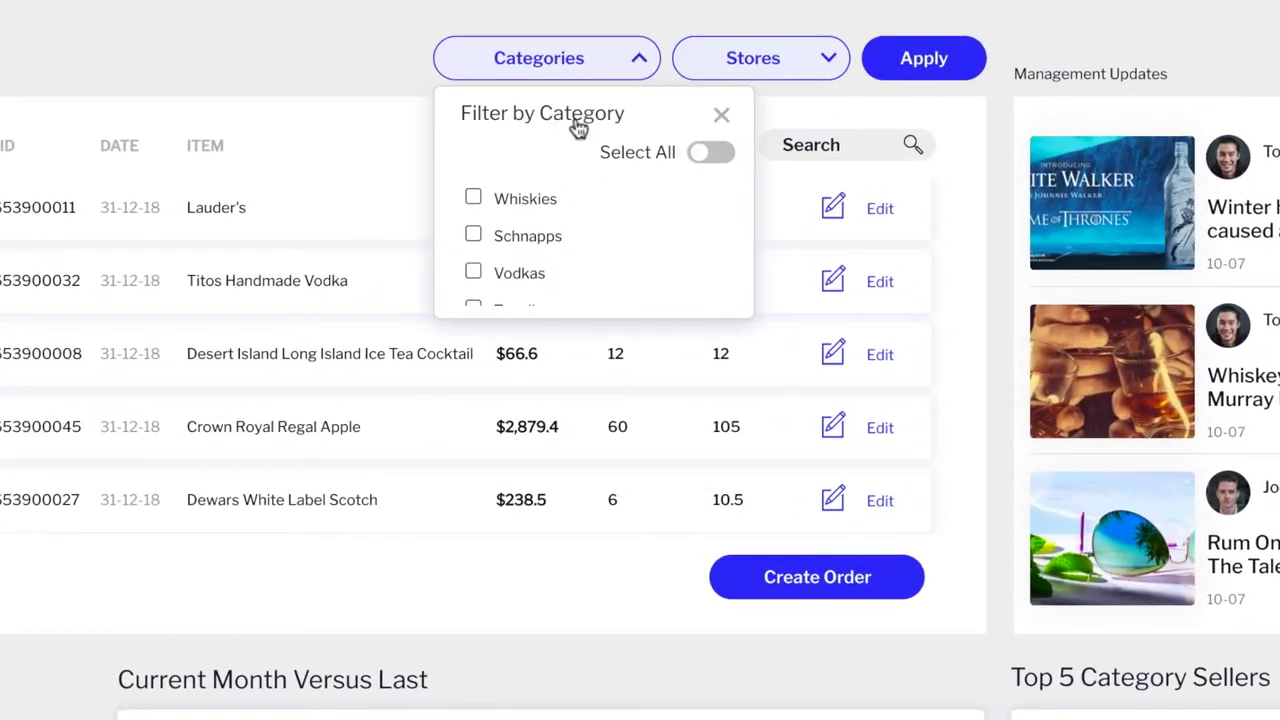
left_click(916, 68)
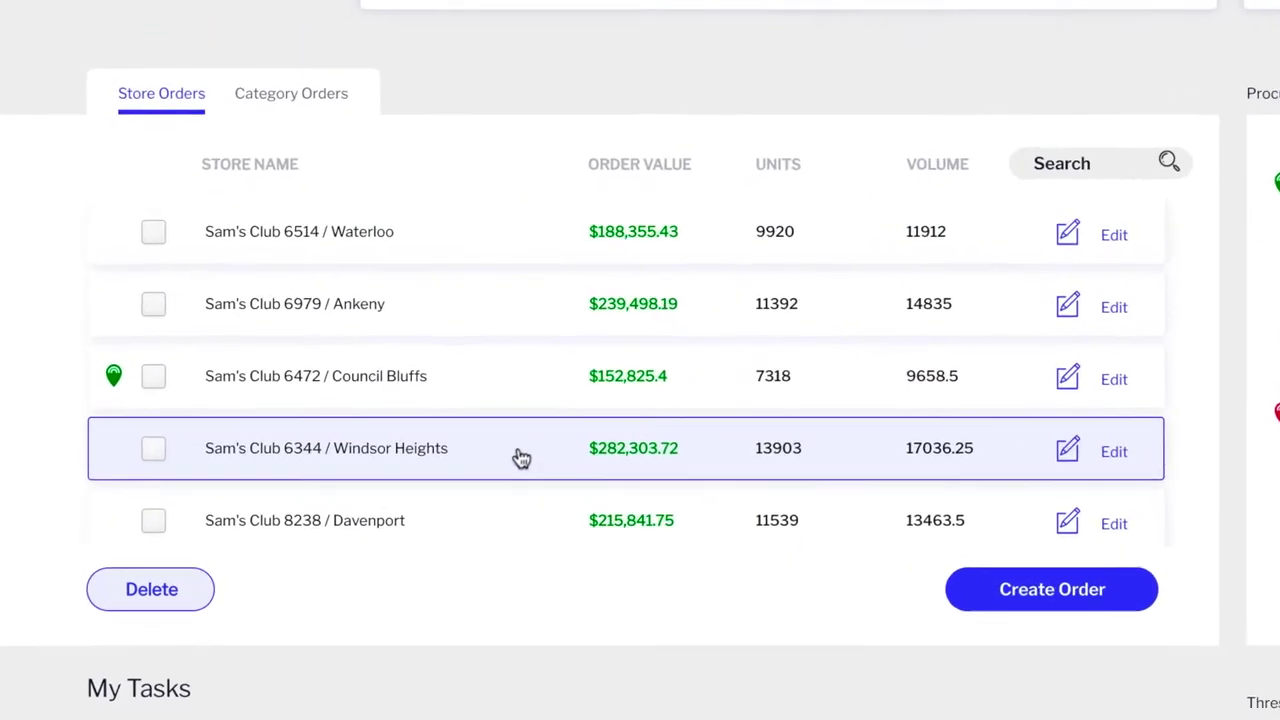
left_click(526, 460)
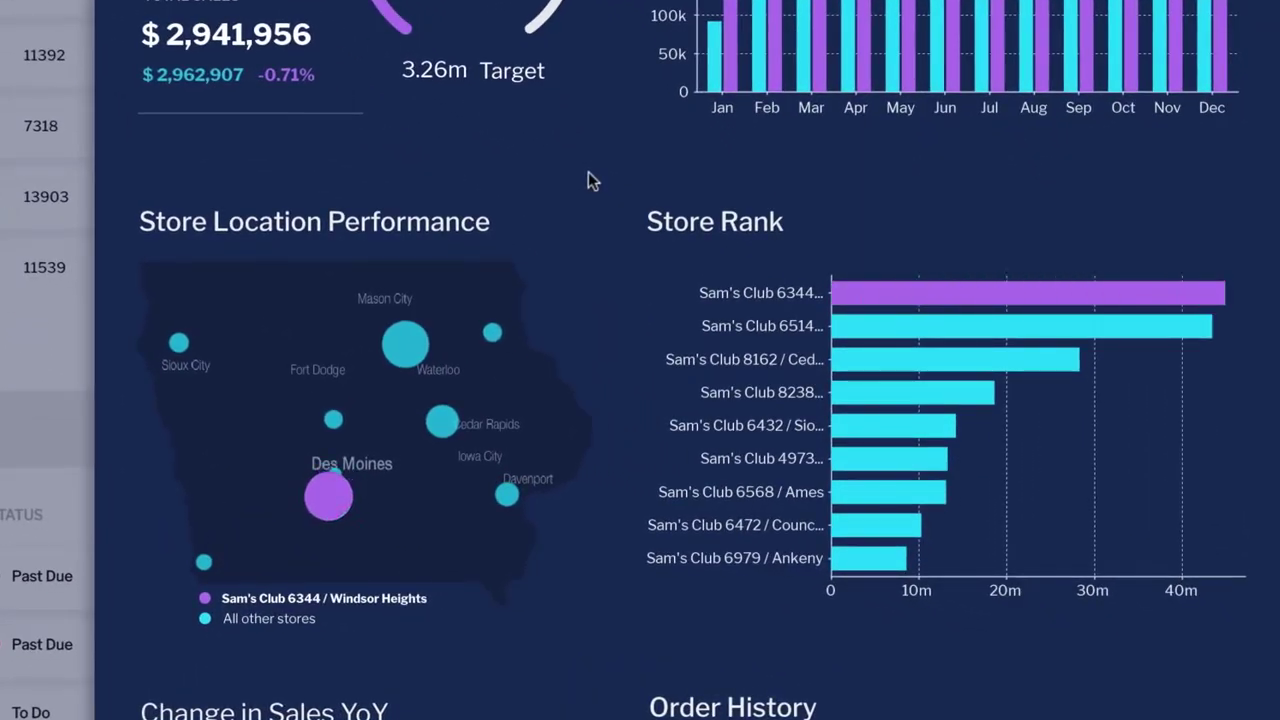
Step: Switch to Category Orders, open Whiskies, and scroll to its Forecast Orders Required
scroll(588, 180, "down", 3)
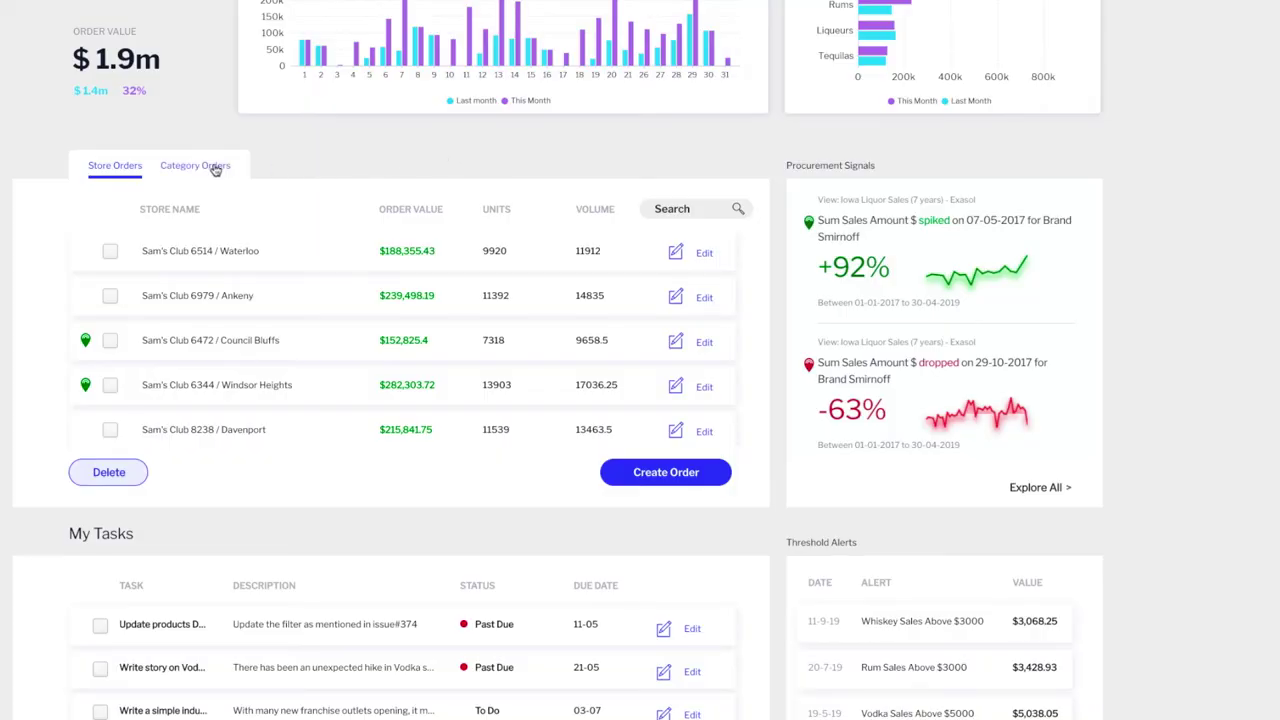
left_click(215, 170)
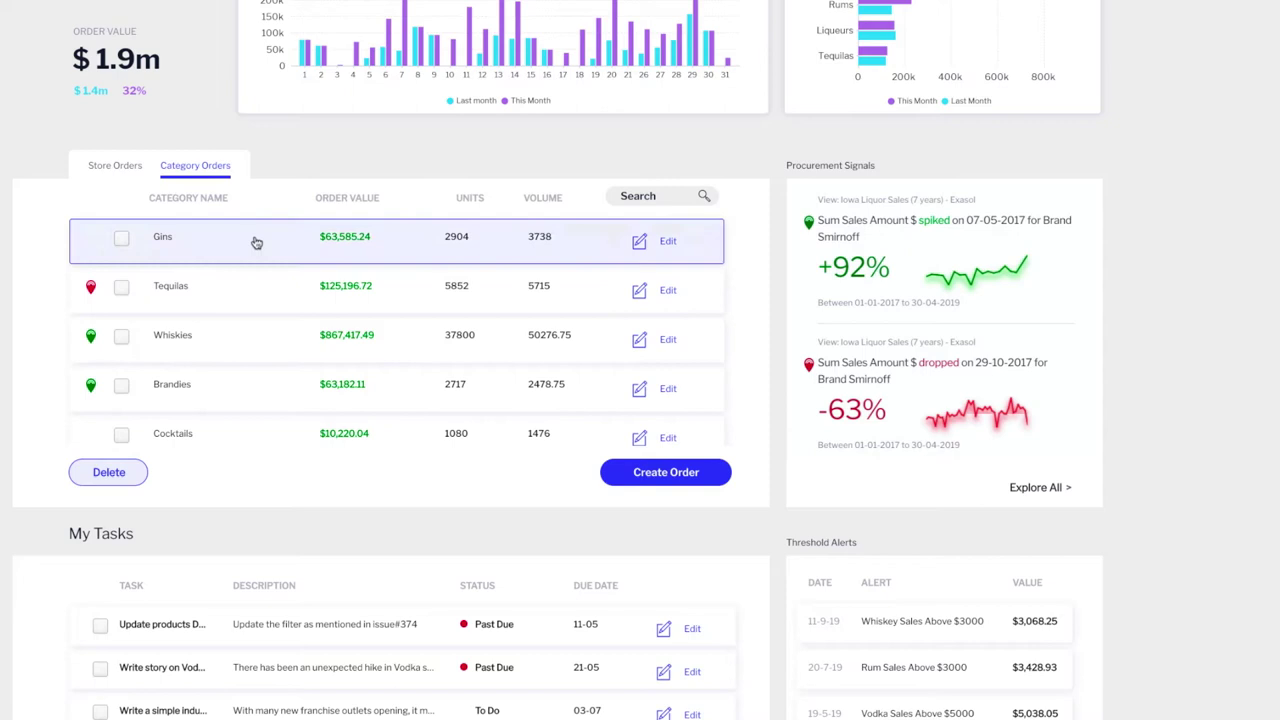
left_click(262, 344)
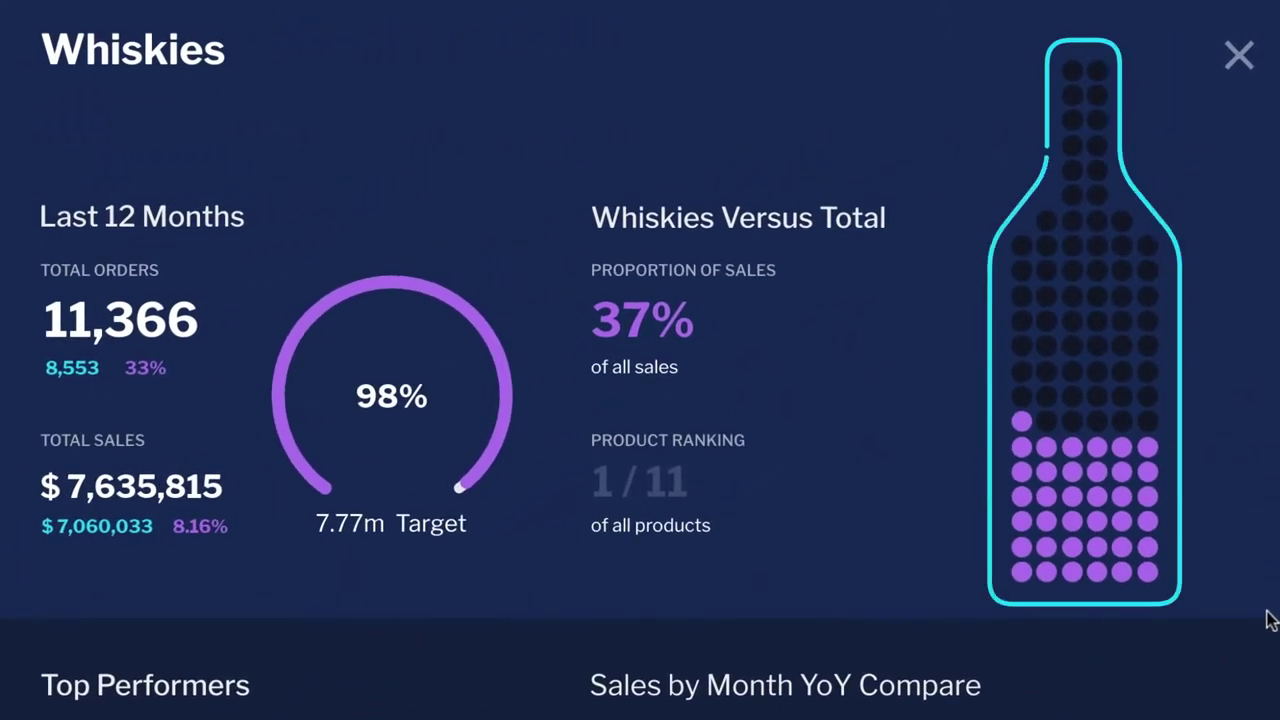
scroll(1270, 620, "down", 10)
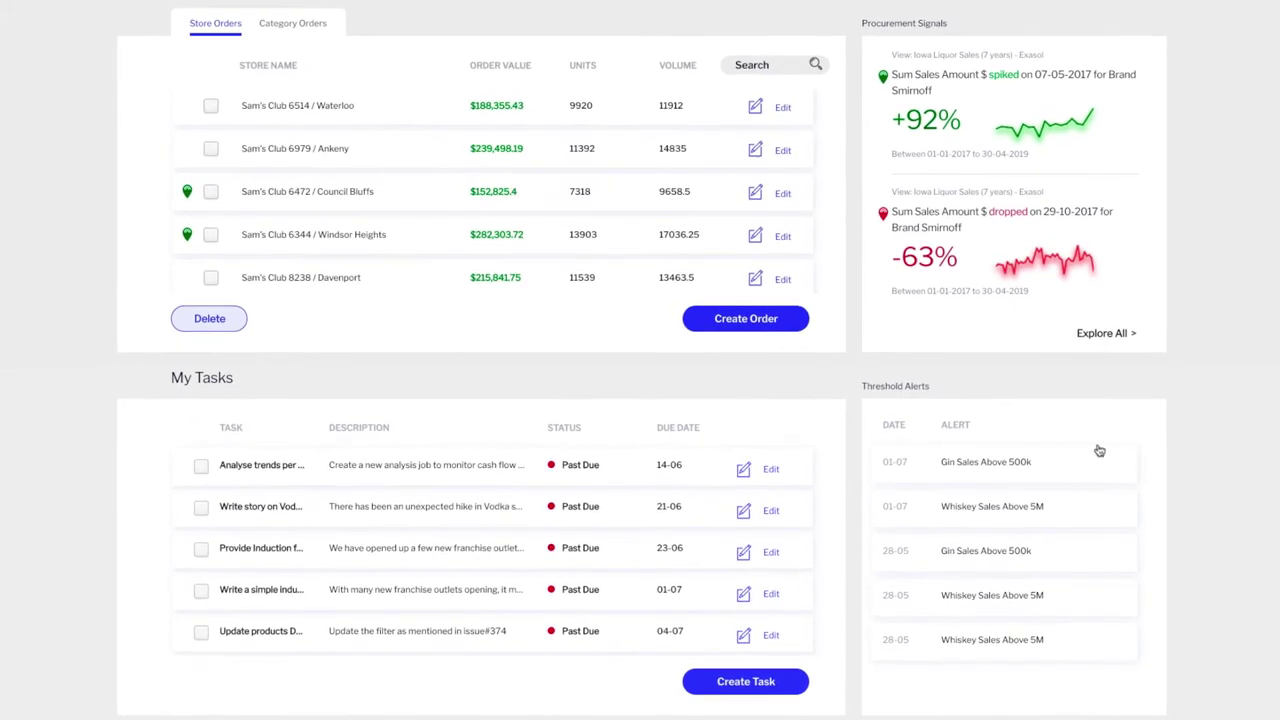
Step: Open the Store Sales report from a Whiskey Sales Above 5M alert, then close it
left_click(1085, 508)
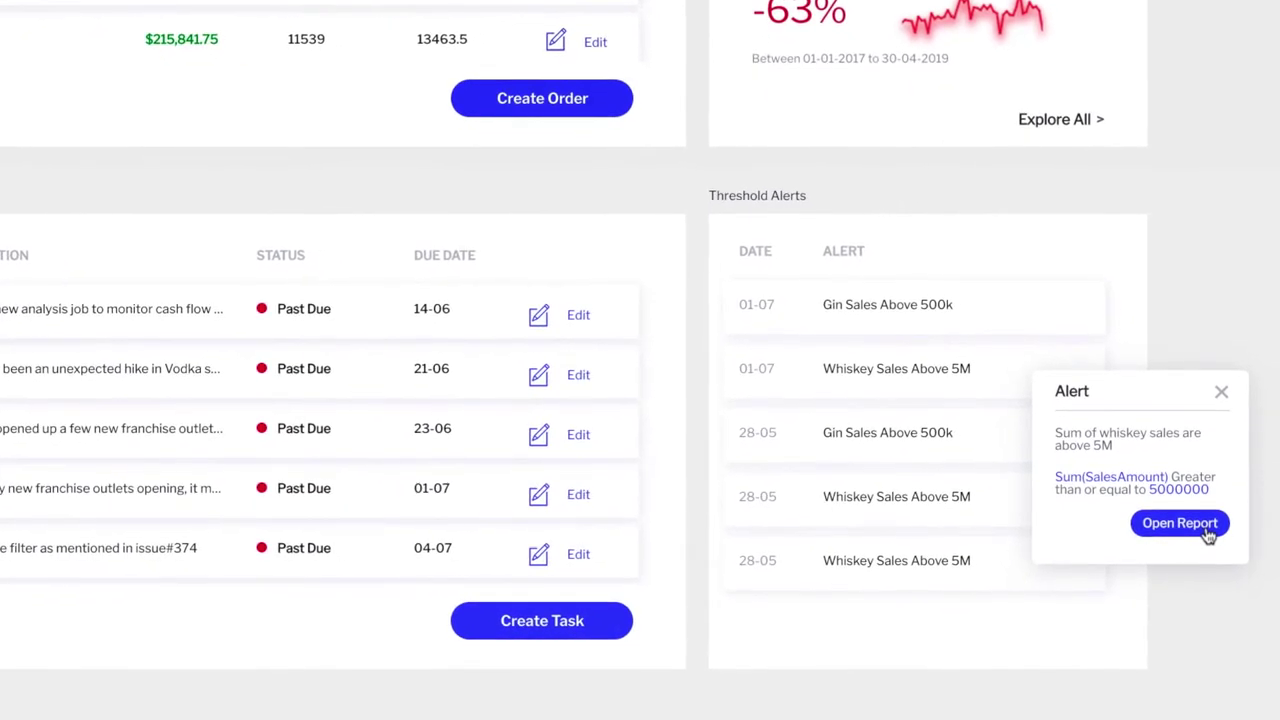
left_click(1207, 531)
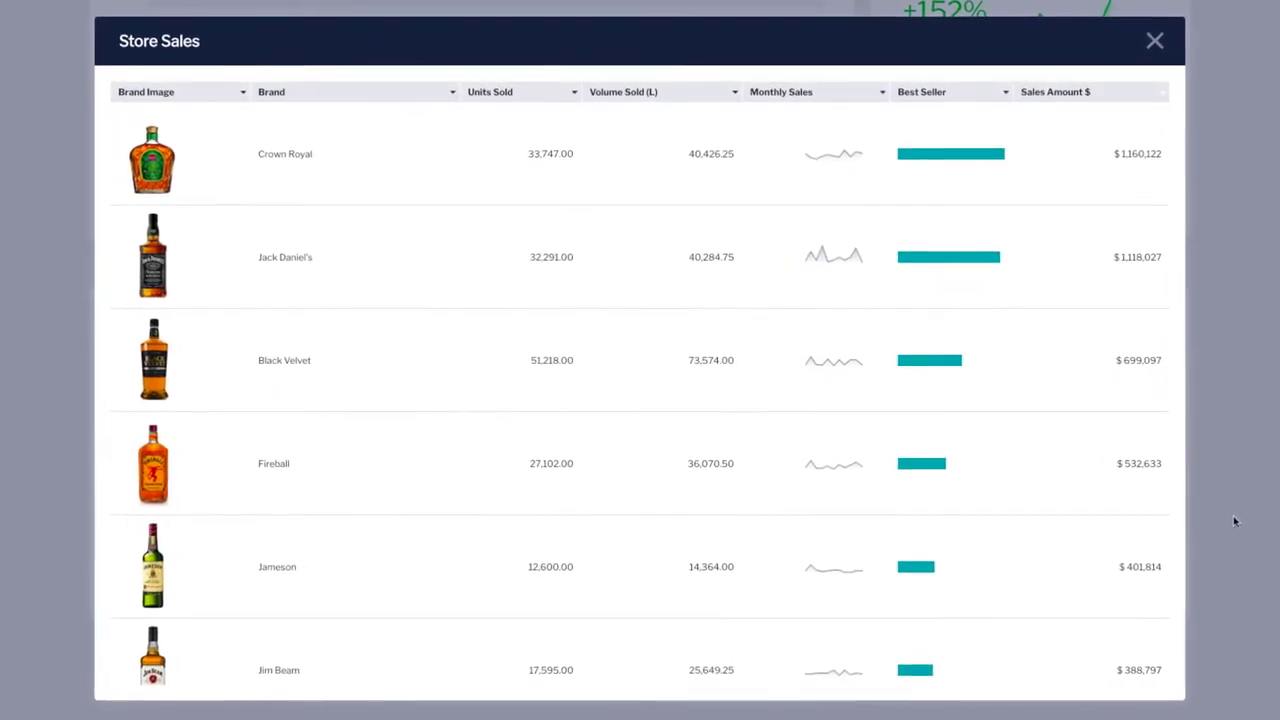
left_click(1166, 35)
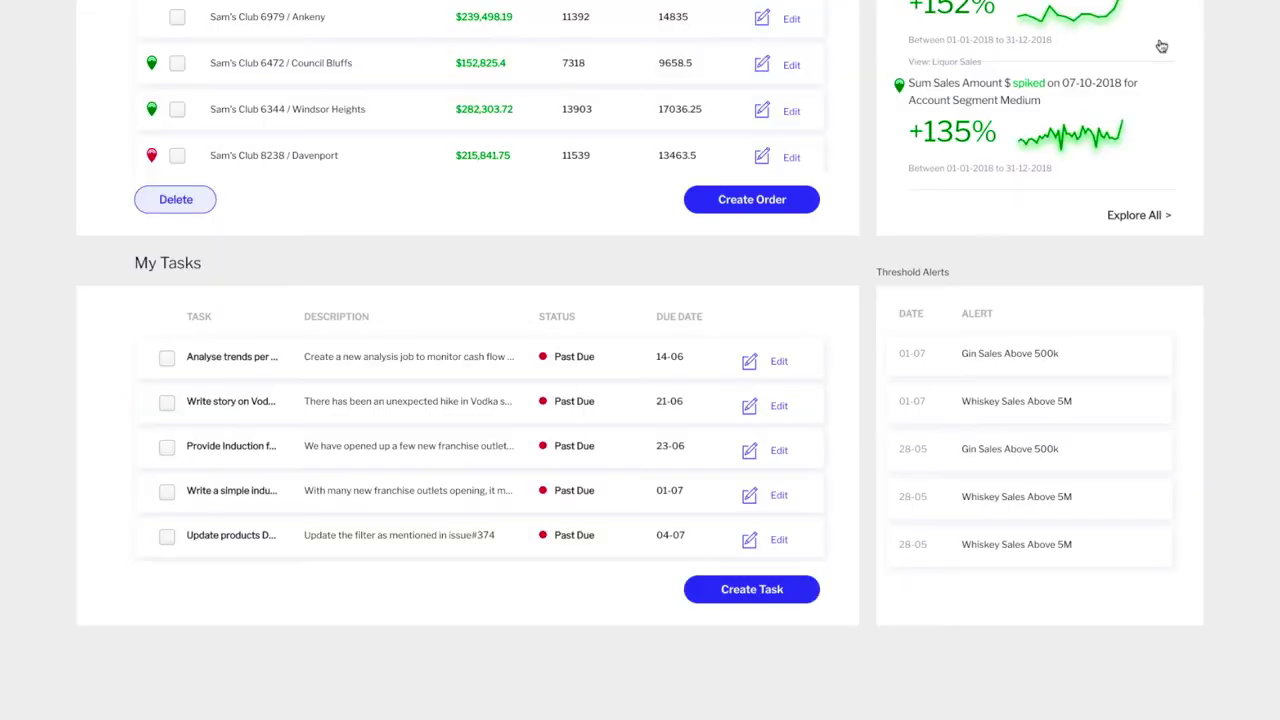
Step: Scroll through the Procurement Signals panel to review the listed category signals
scroll(1250, 151, "up", 5)
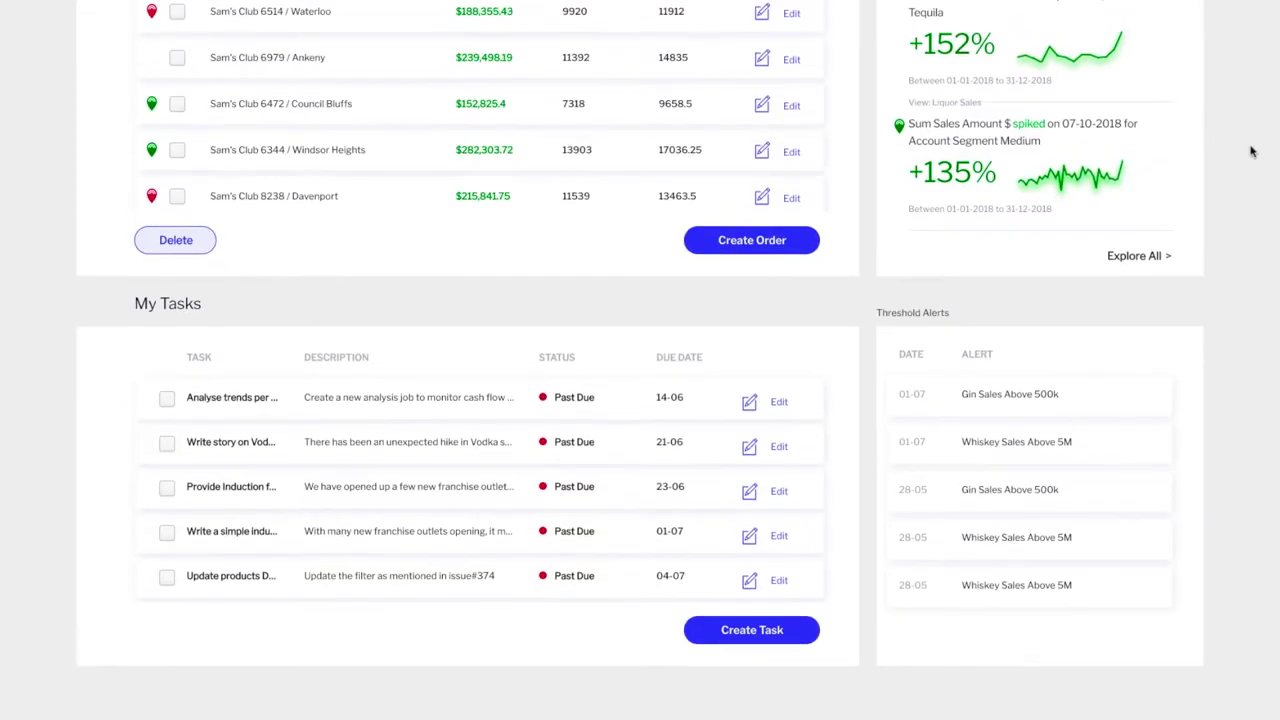
scroll(1250, 151, "up", 2)
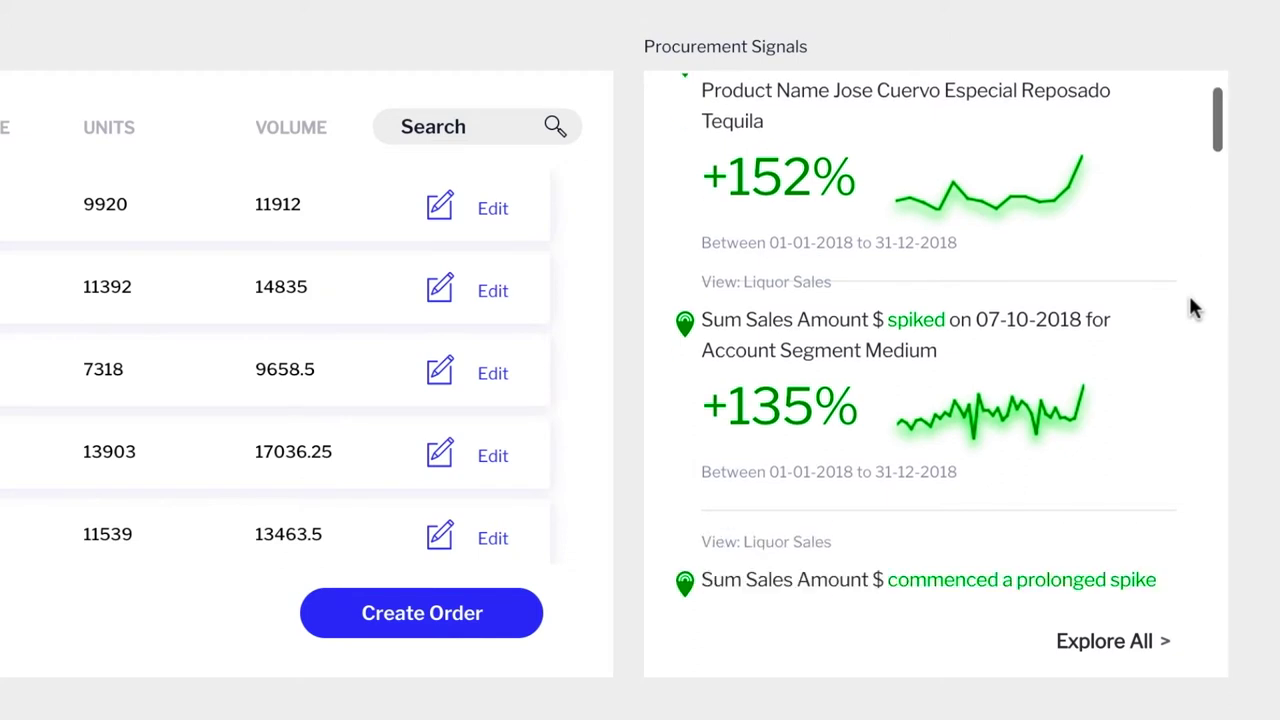
scroll(1193, 308, "down", 3)
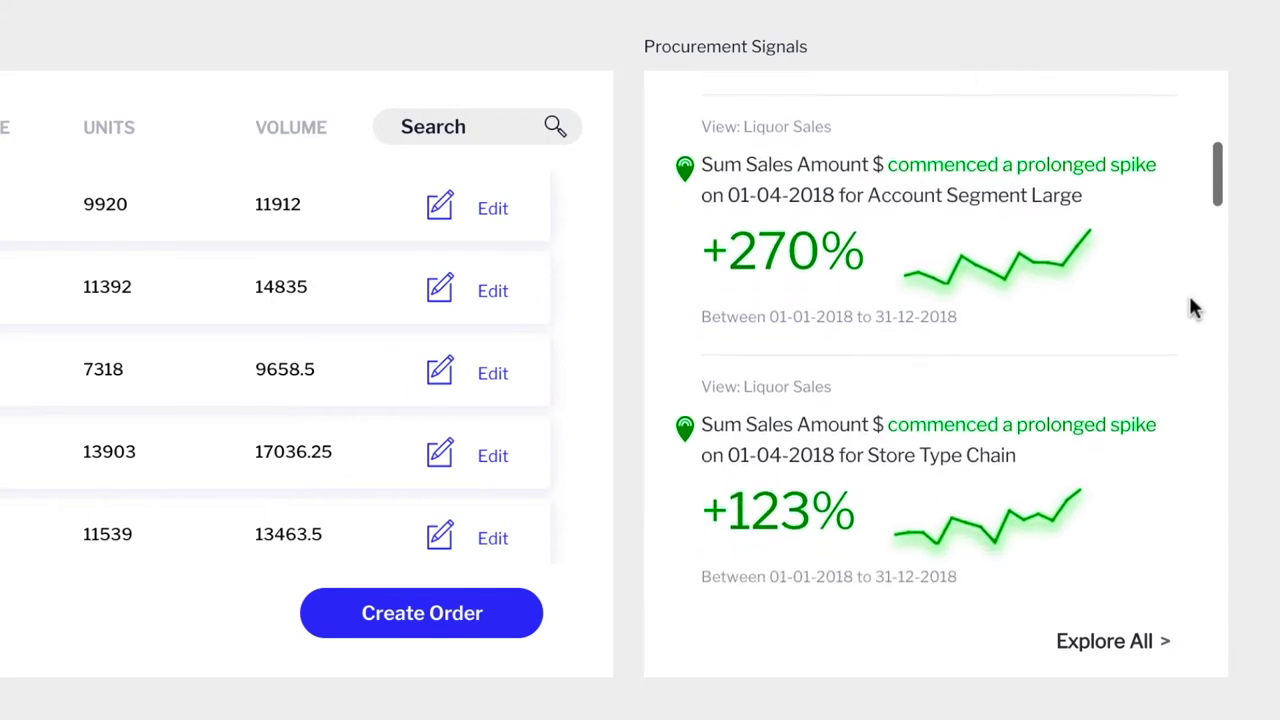
scroll(1193, 308, "down", 1)
scroll(1193, 308, "down", 2)
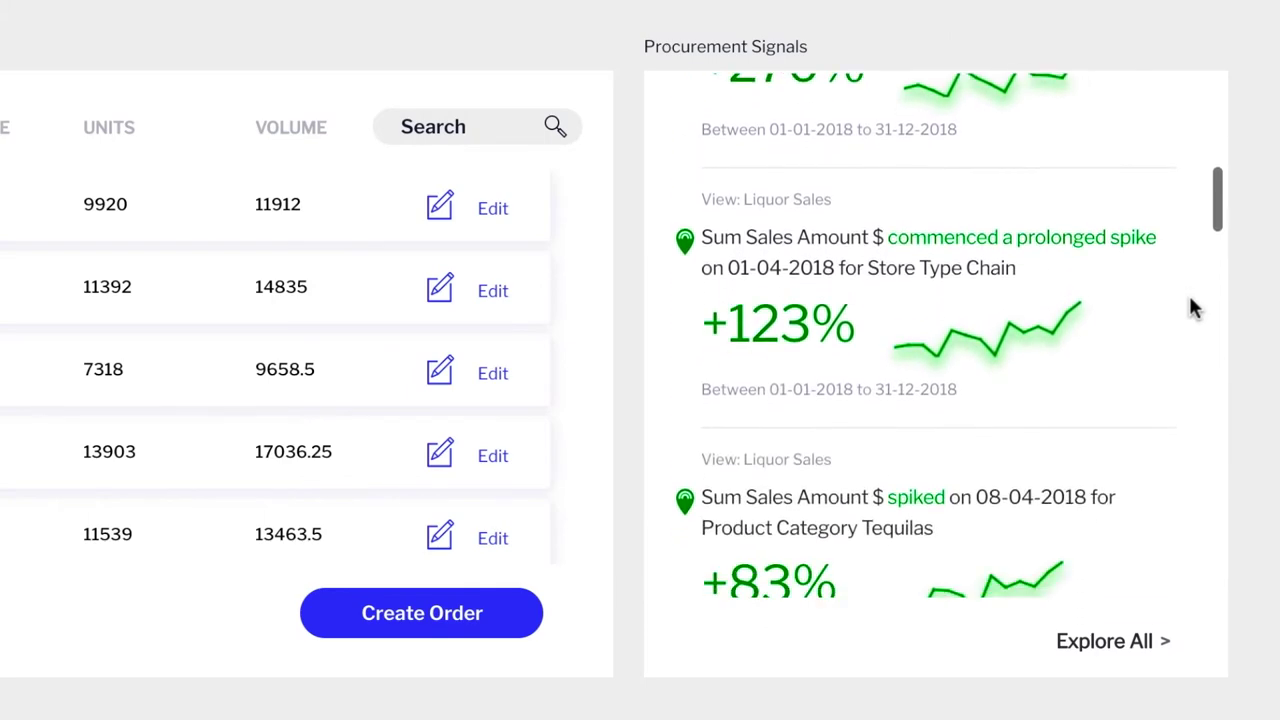
scroll(1193, 308, "down", 2)
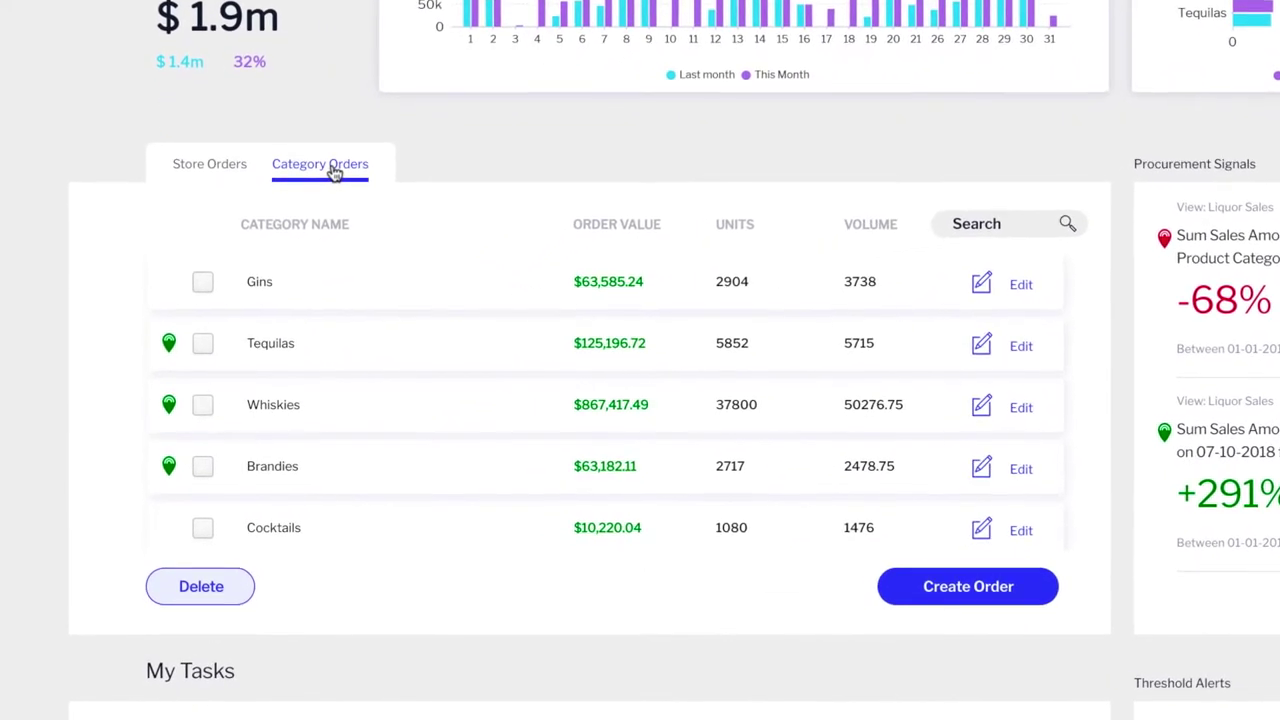
Step: Open the Whiskies signal marker and explore its +291% prolonged sales spike
left_click(168, 400)
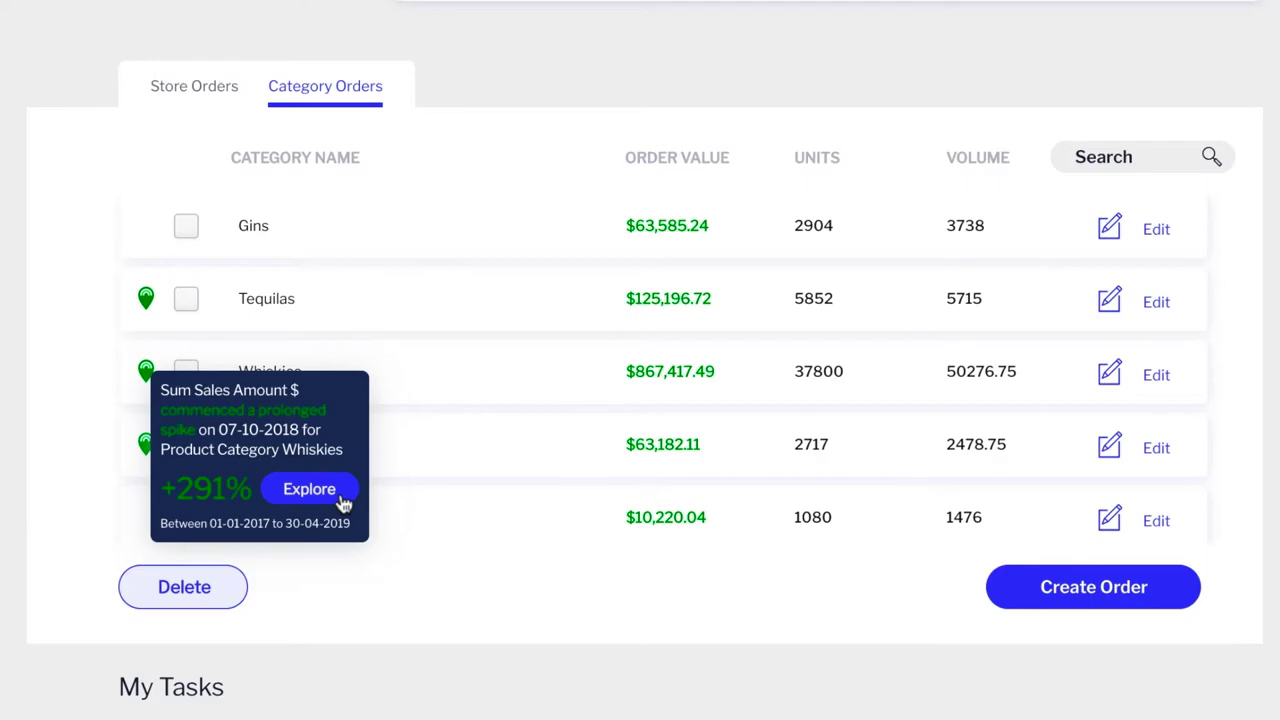
left_click(338, 492)
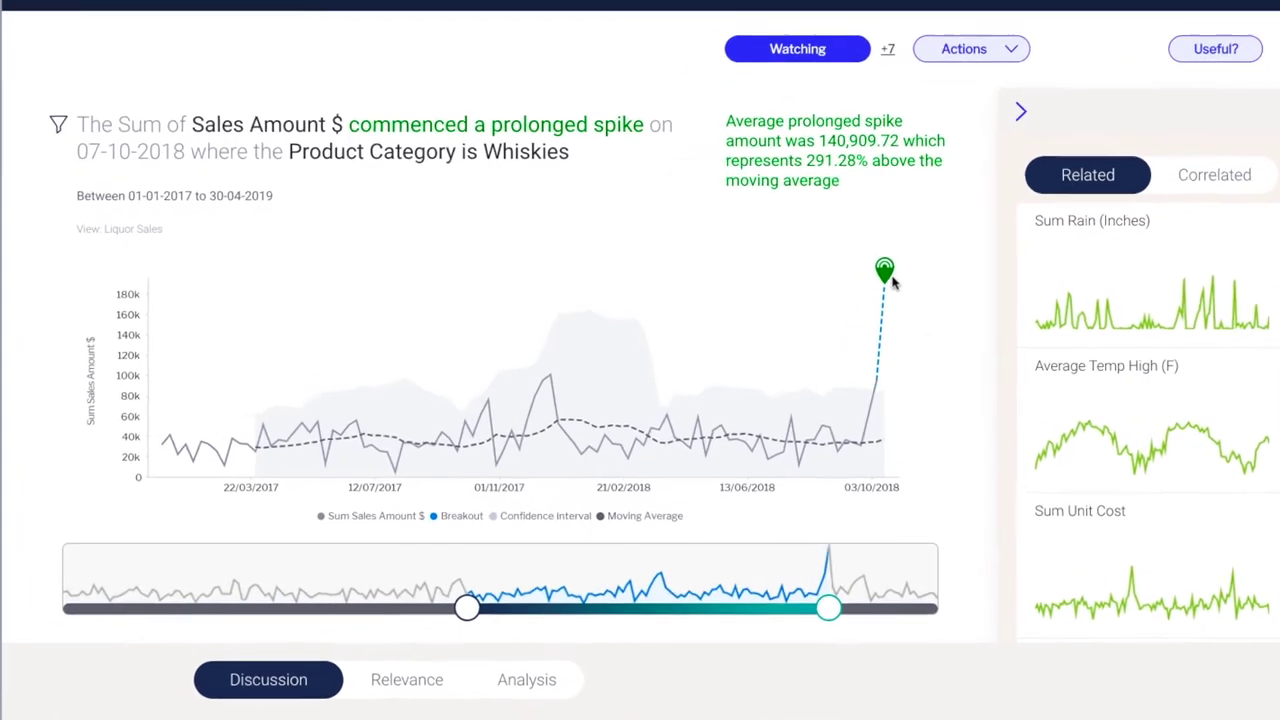
Step: Overlay Average Temp High, then two correlated brand Sum Sales Amount series (0.9997) on the Whiskies chart
mouse_move(851, 288)
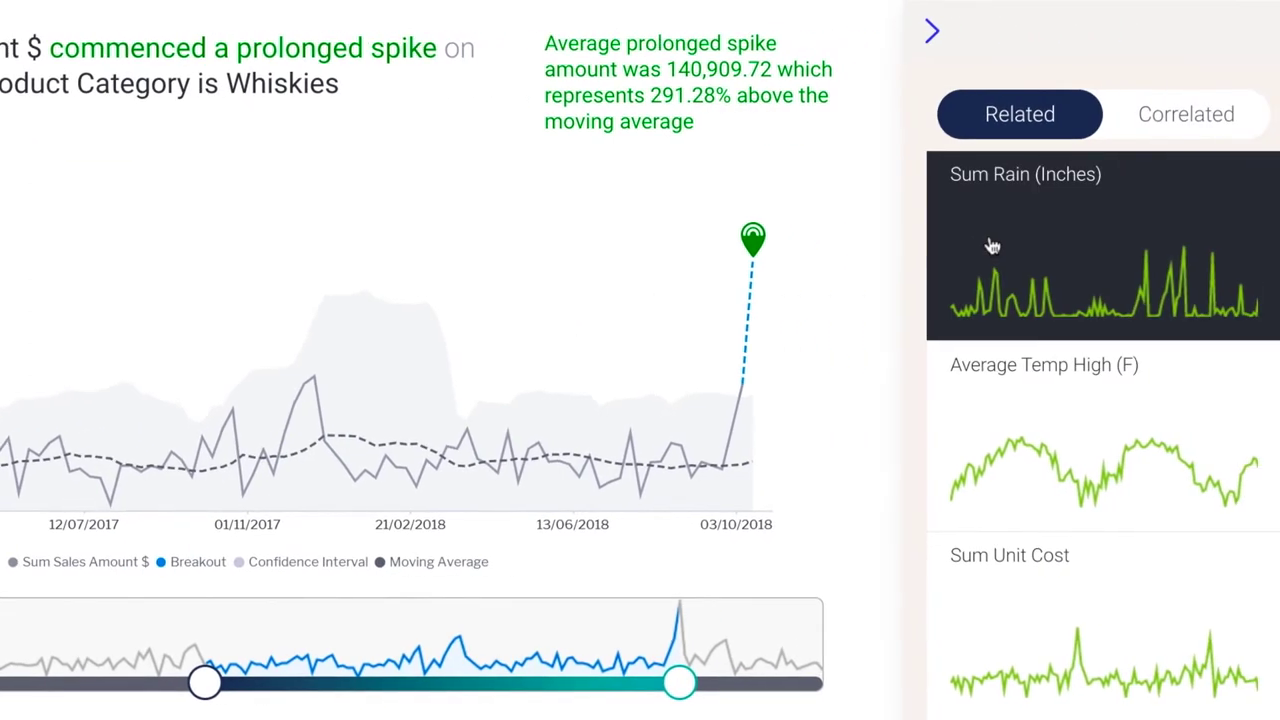
left_click(1128, 391)
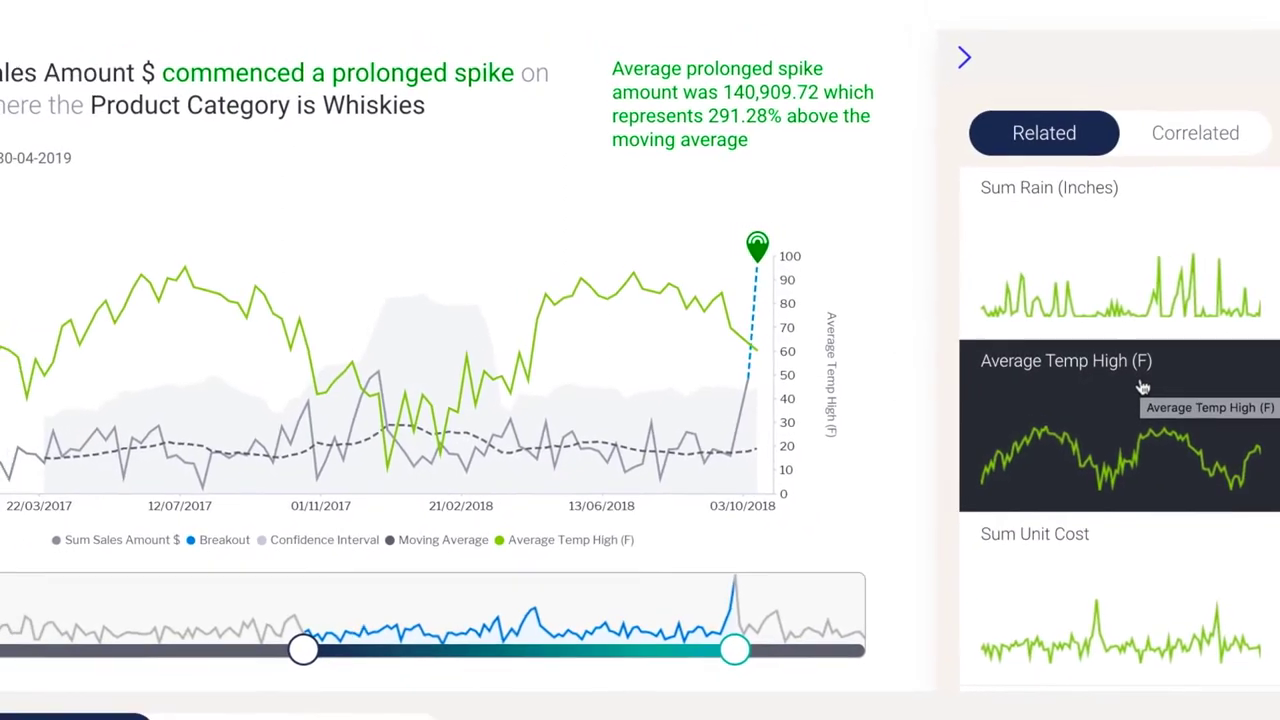
left_click(1182, 138)
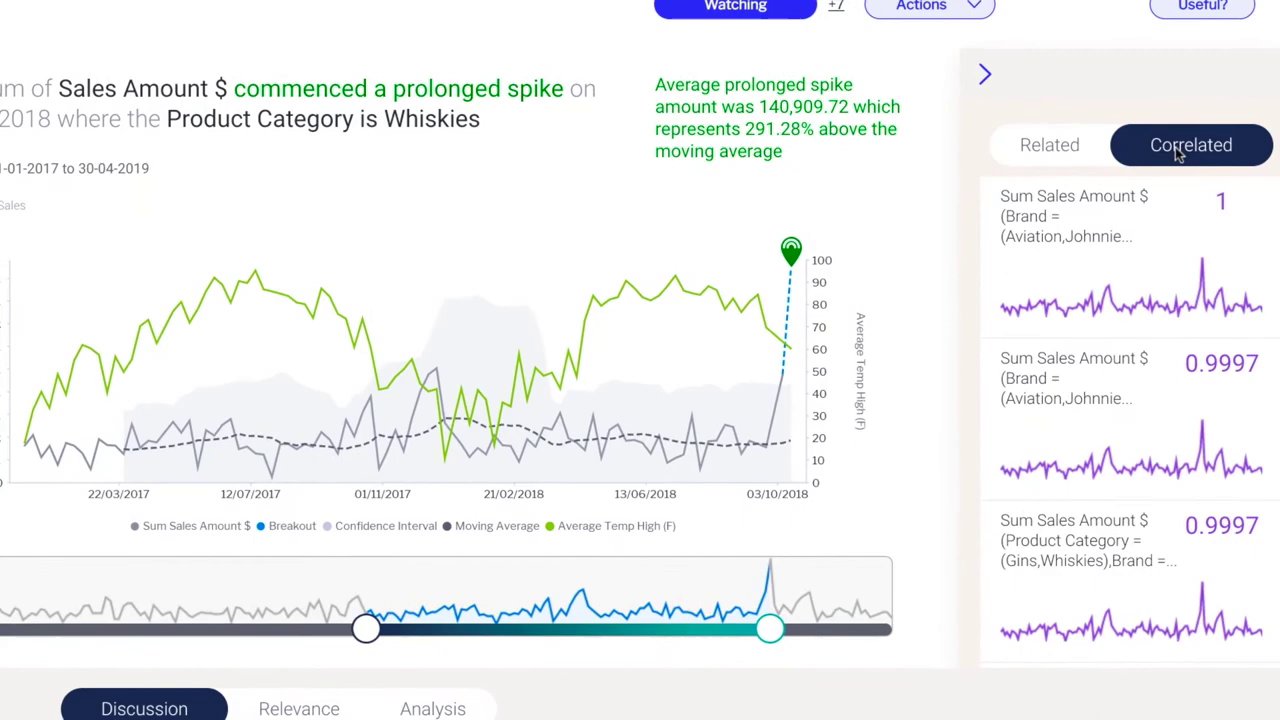
left_click(1176, 200)
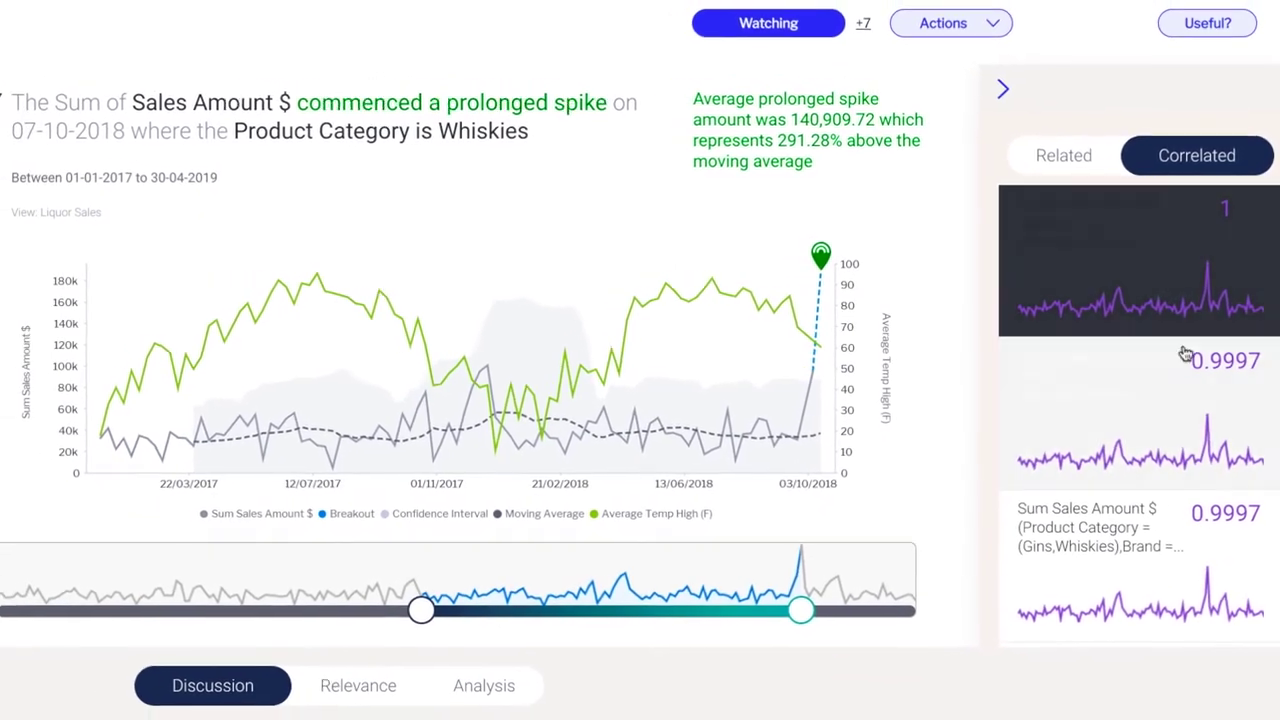
left_click(1185, 354)
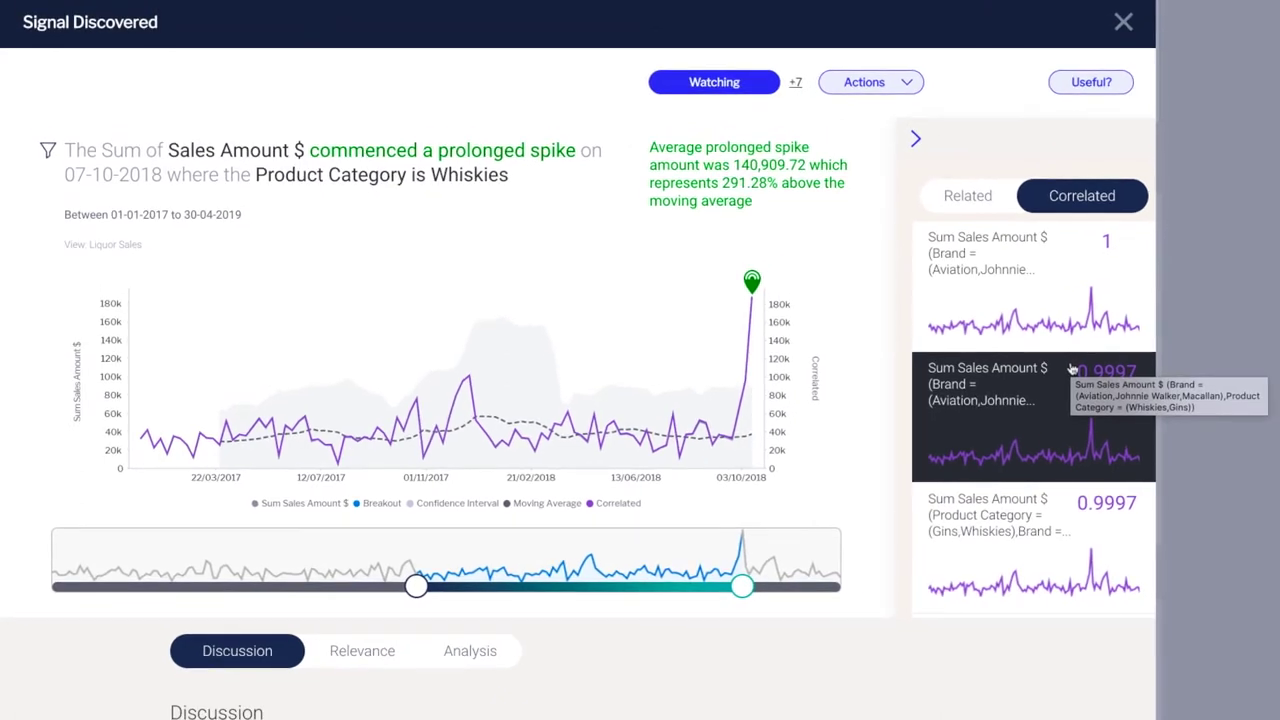
Step: Check the signal's relevance and scroll through its Analysis variance charts by account and product
left_click(362, 651)
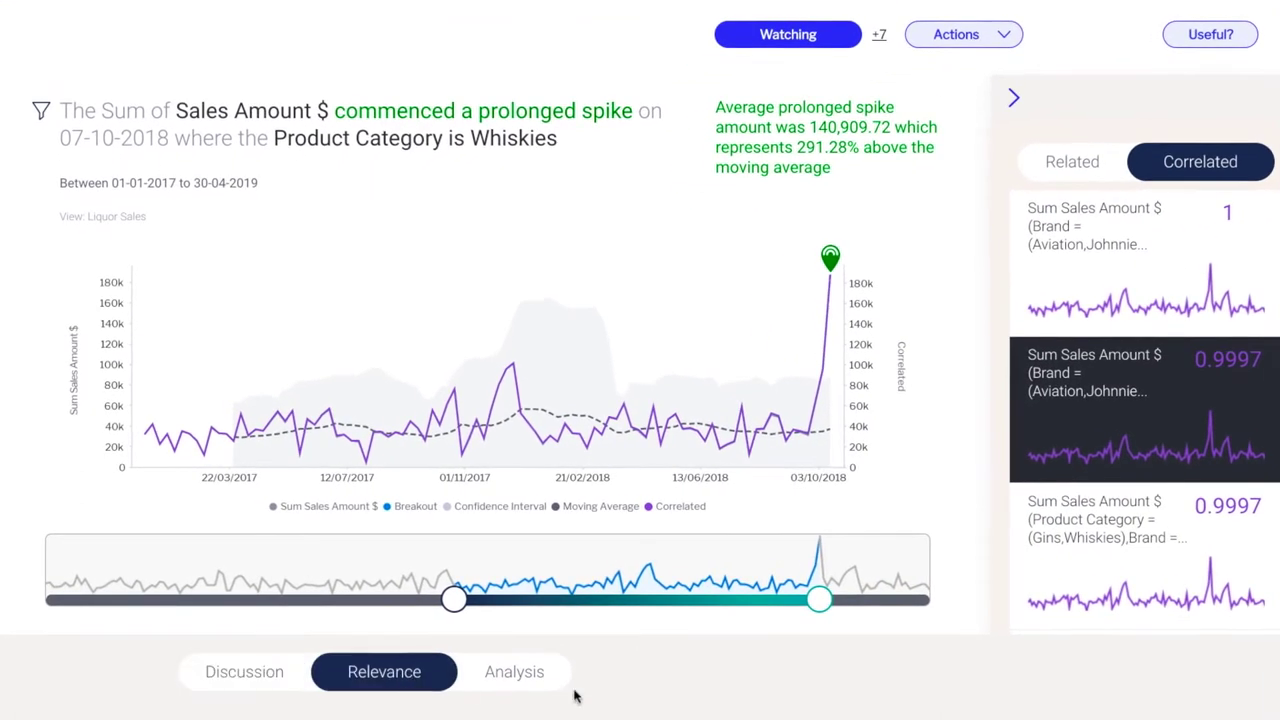
scroll(575, 697, "down", 5)
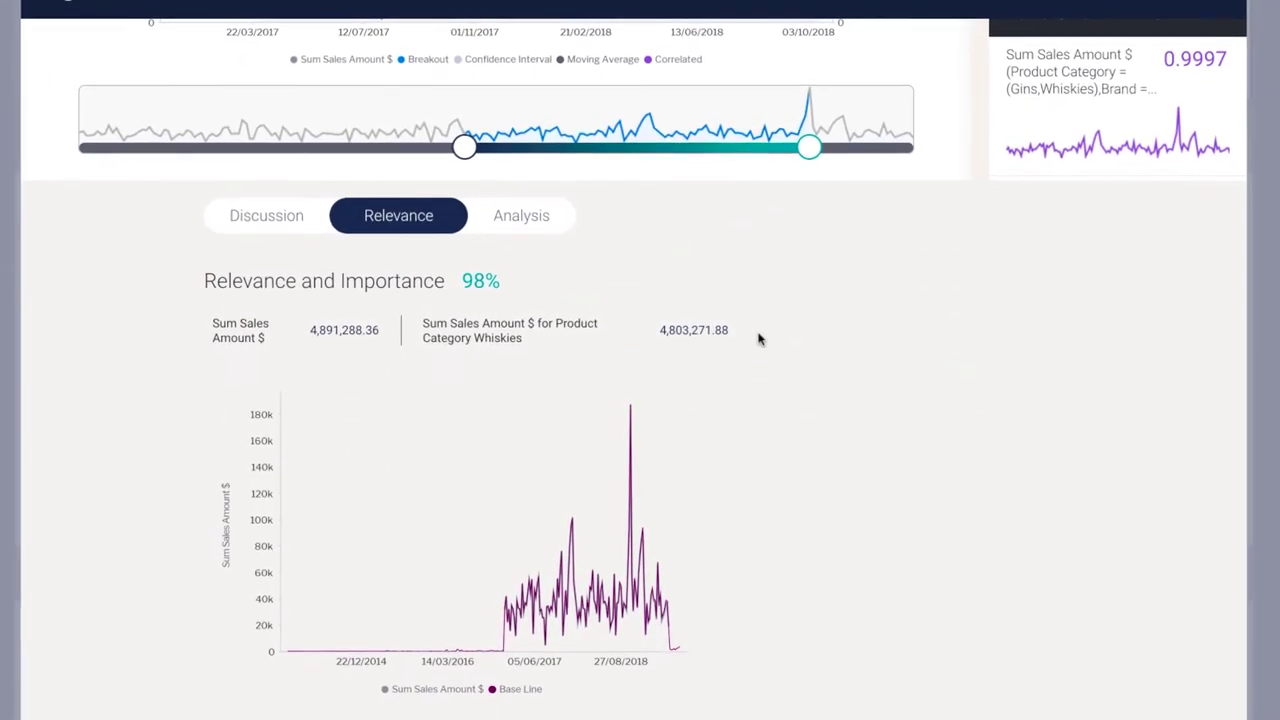
left_click(523, 214)
scroll(978, 656, "down", 3)
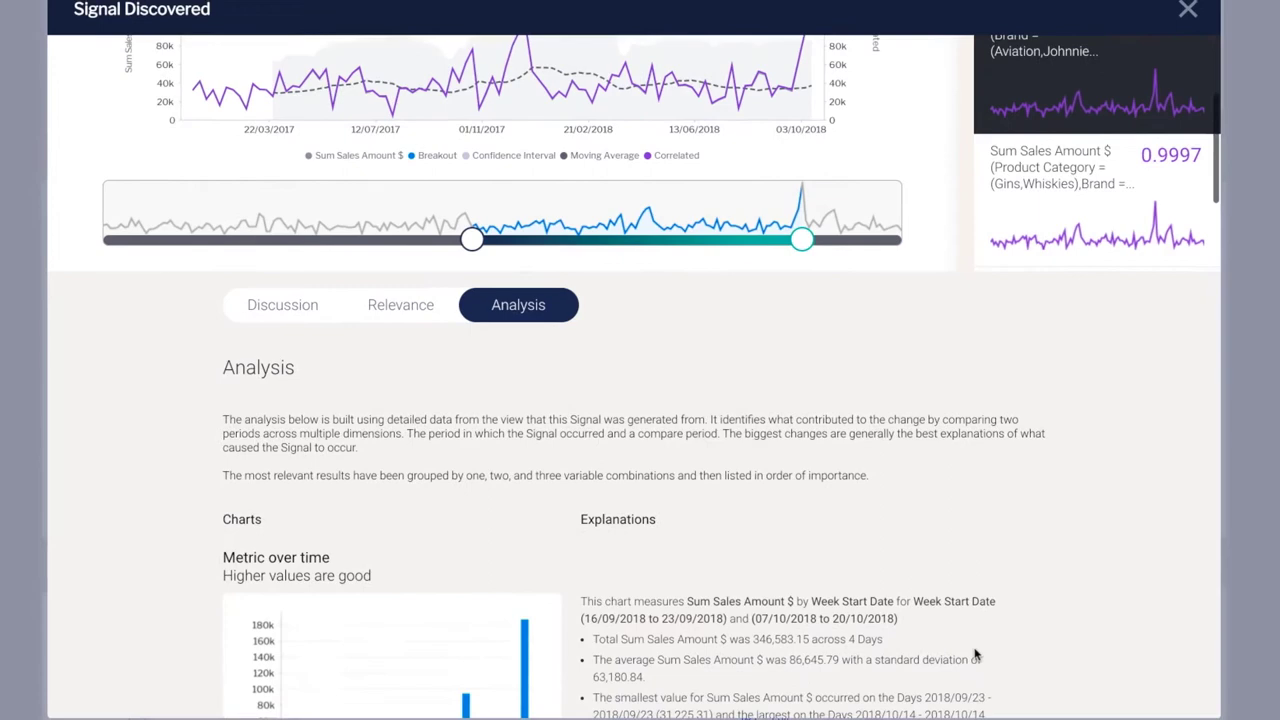
scroll(975, 655, "down", 5)
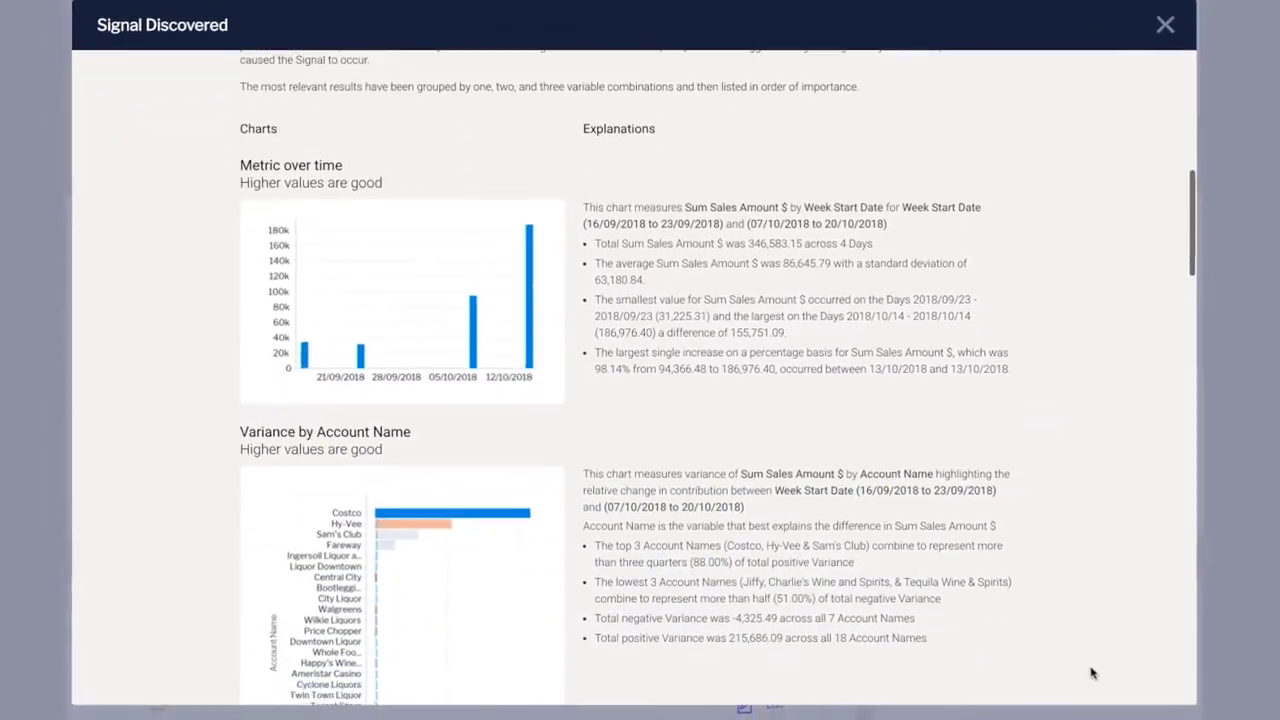
scroll(1092, 673, "down", 5)
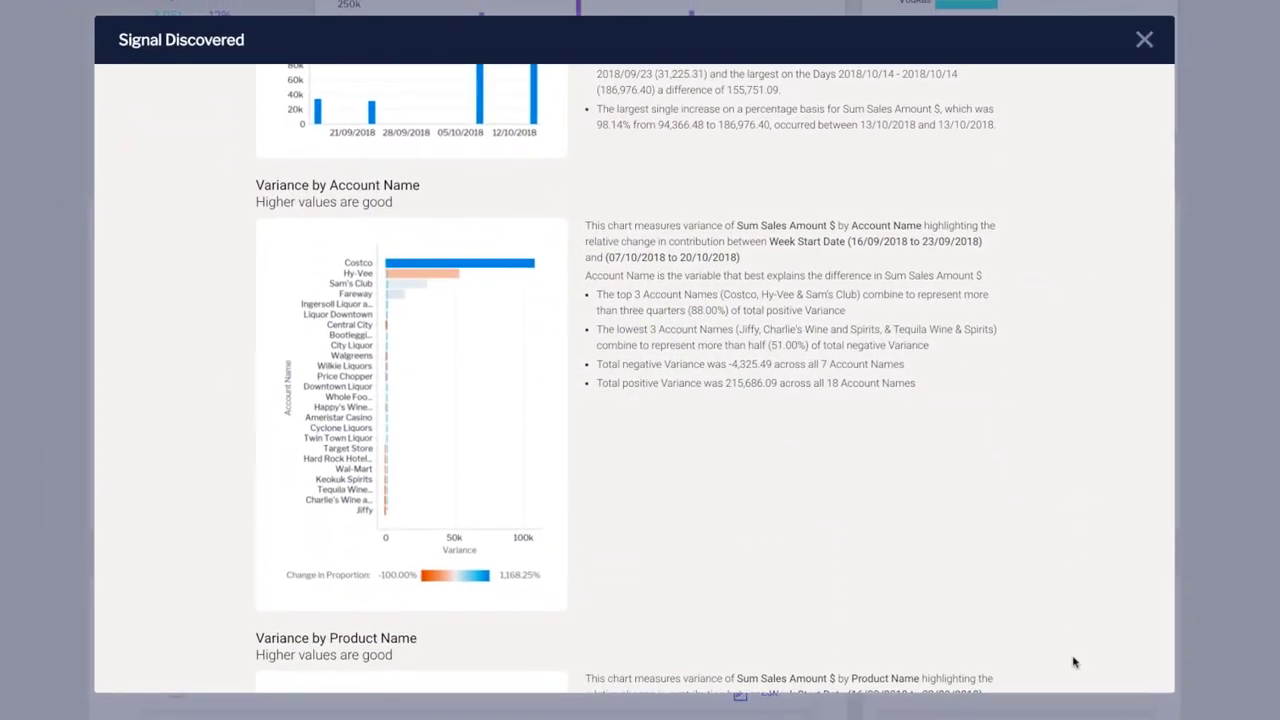
scroll(1070, 660, "down", 4)
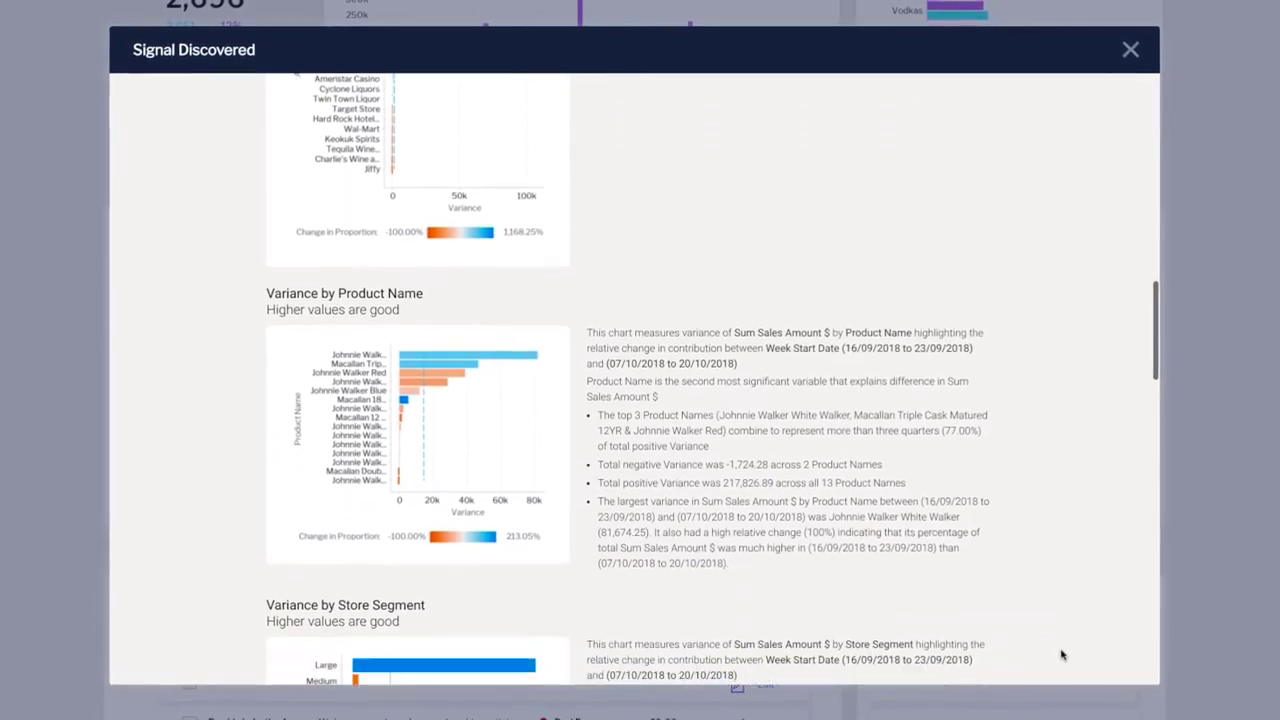
scroll(1062, 655, "down", 2)
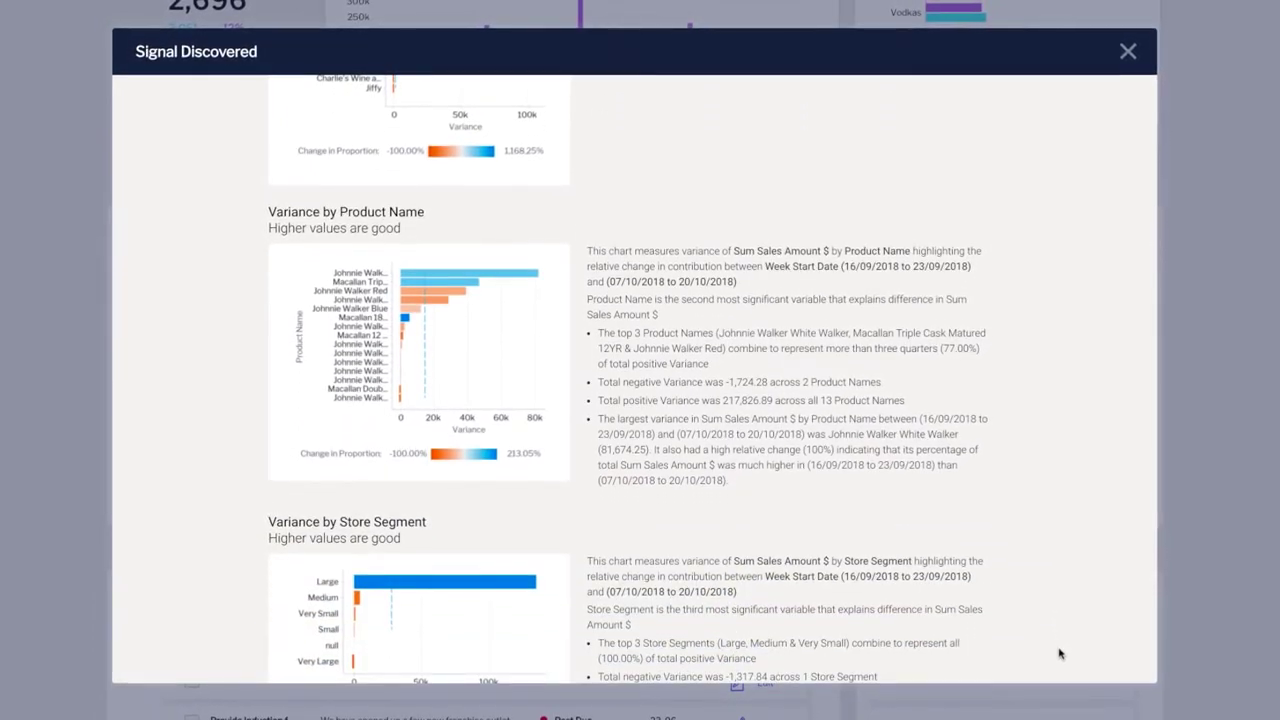
scroll(1060, 654, "down", 2)
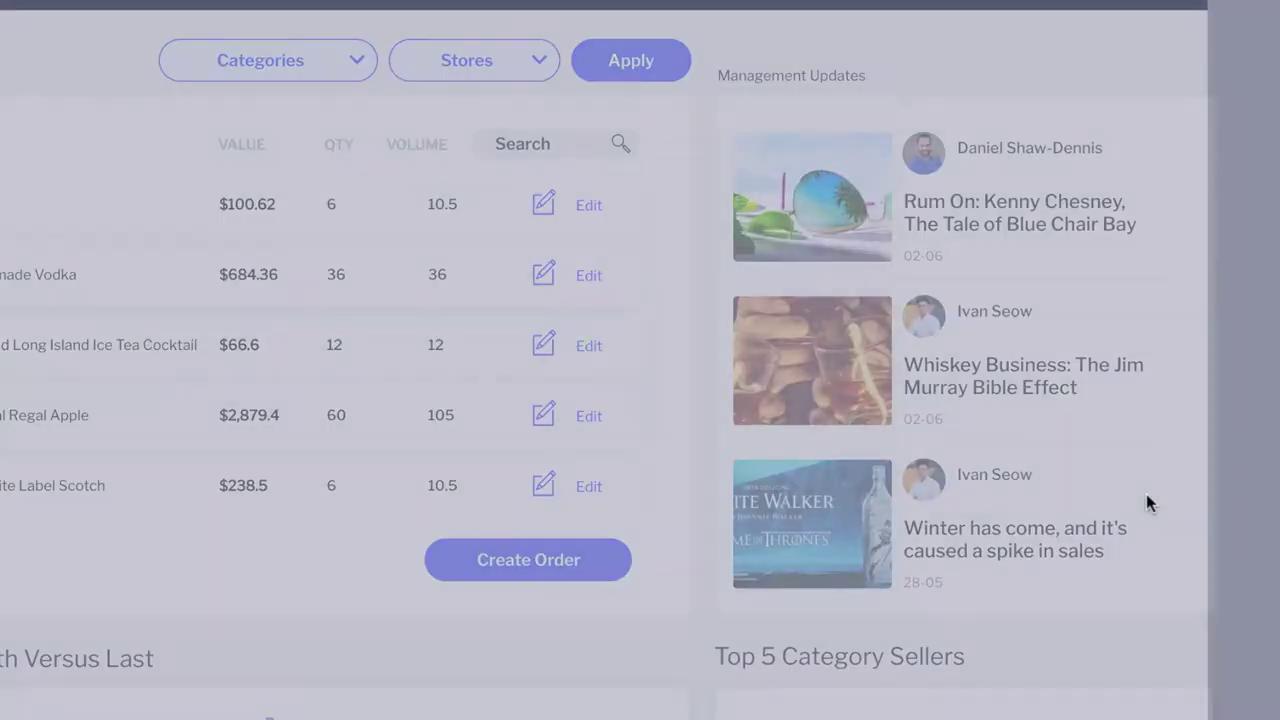
Step: Open 'Winter has come, and it's caused a spike in sales' and scroll through its Johnnie Walker charts
left_click(1150, 505)
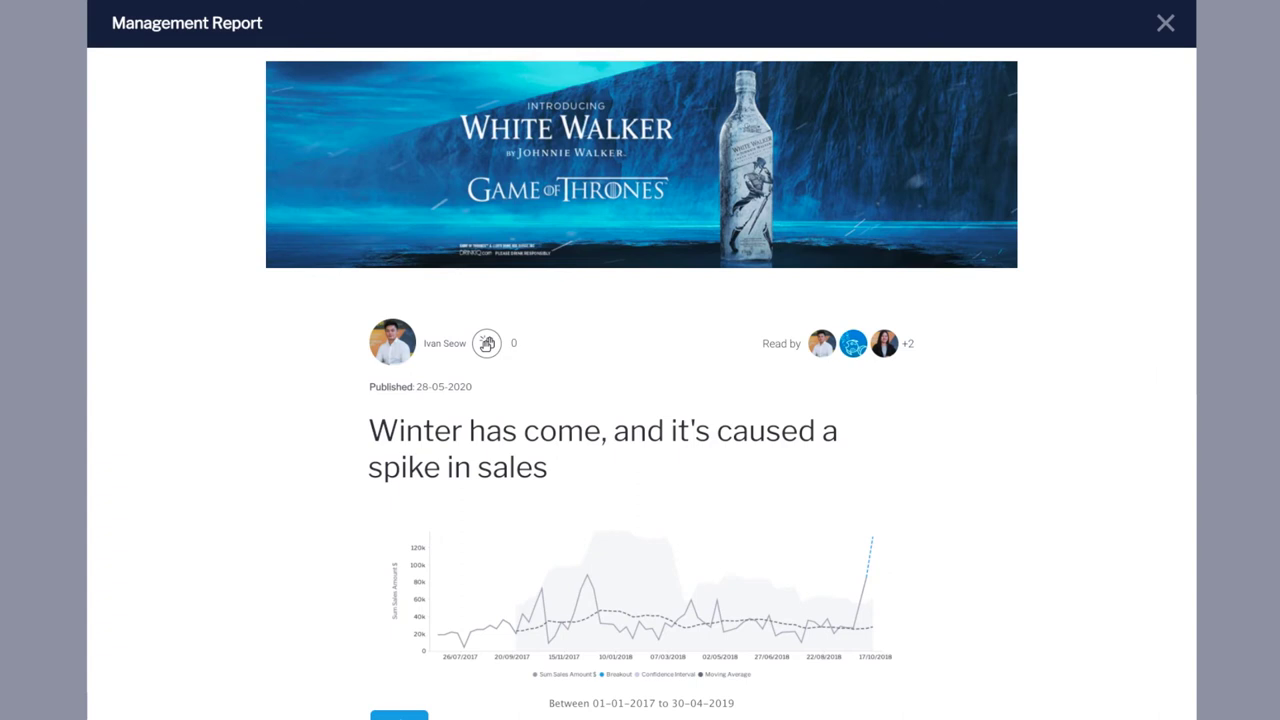
scroll(640, 400, "down", 2)
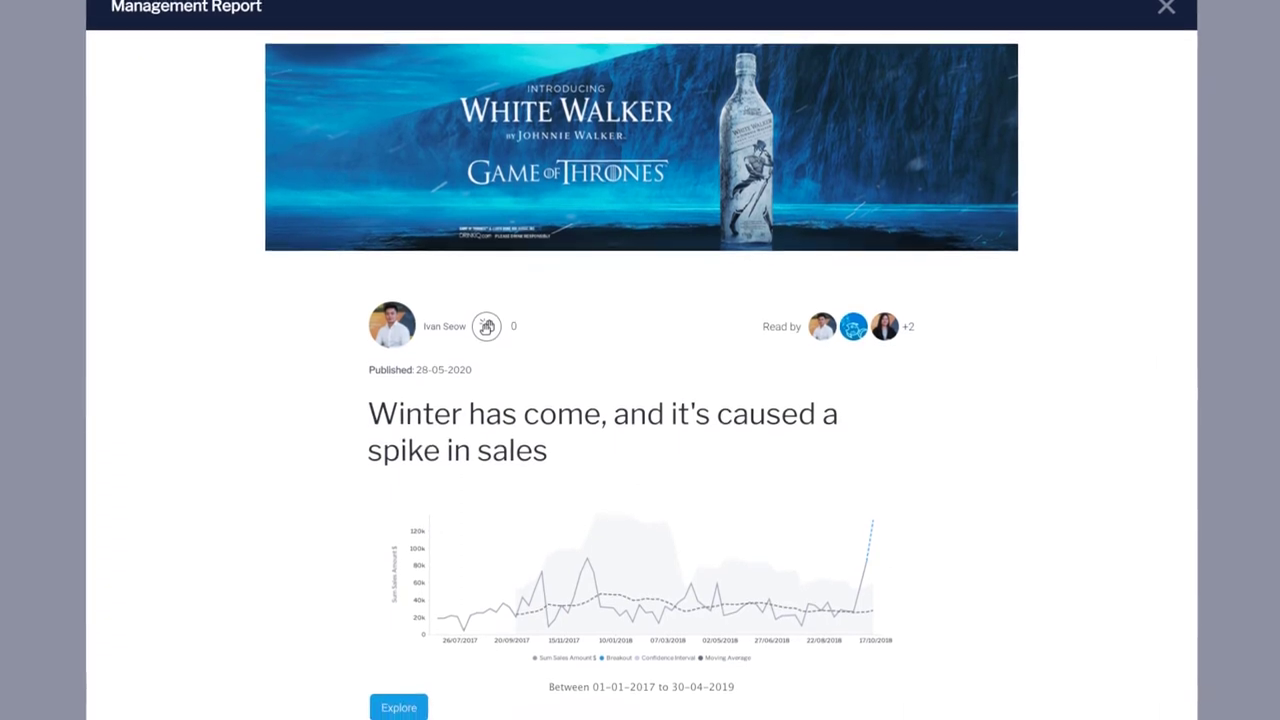
scroll(640, 400, "down", 4)
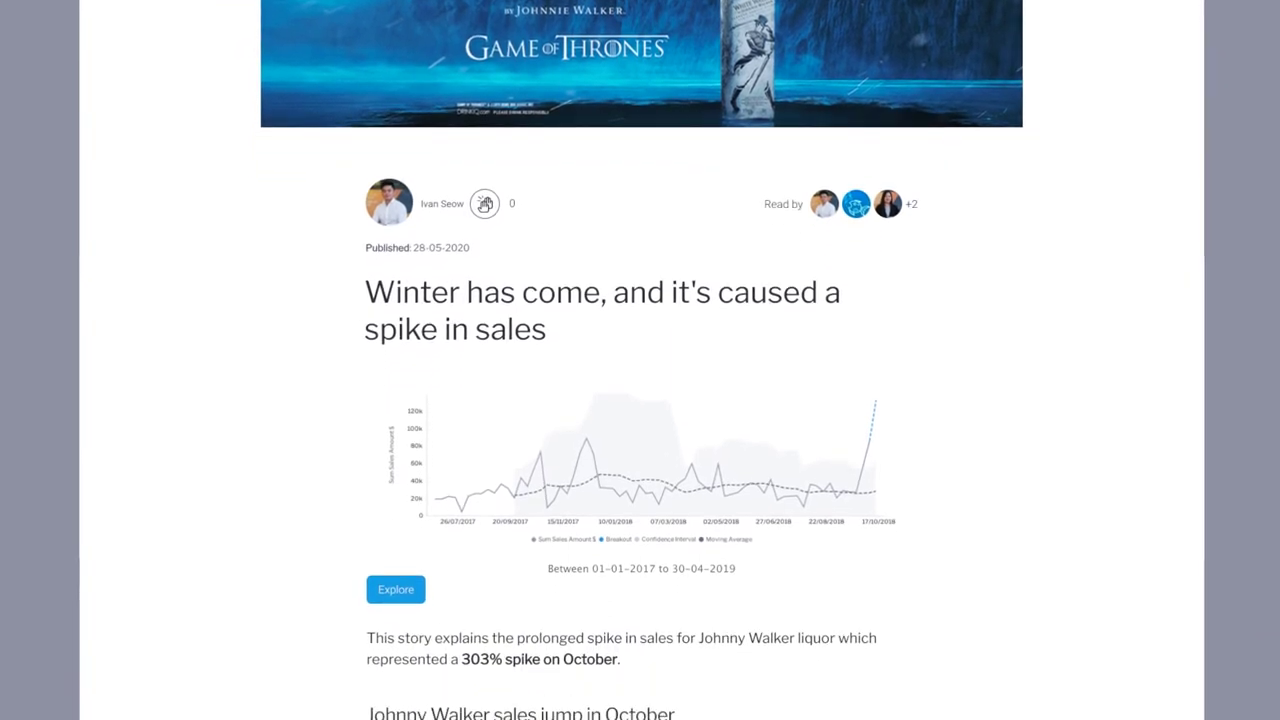
scroll(640, 400, "down", 5)
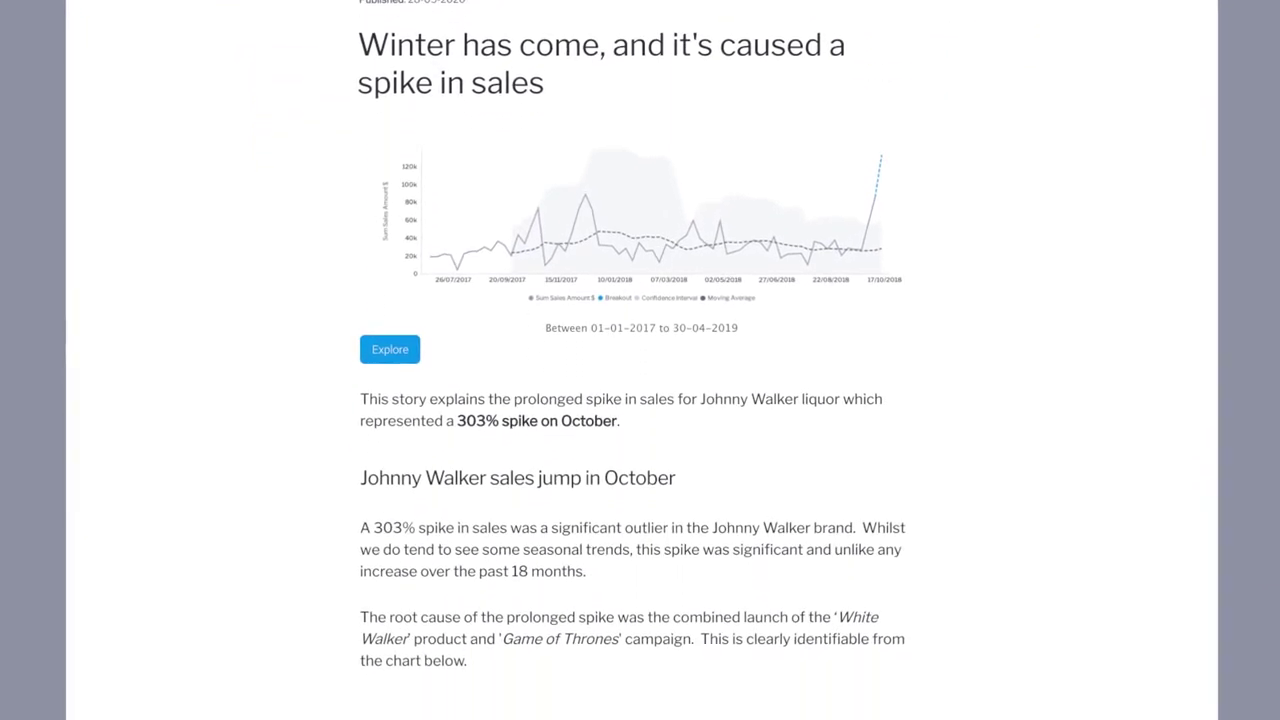
scroll(640, 400, "down", 6)
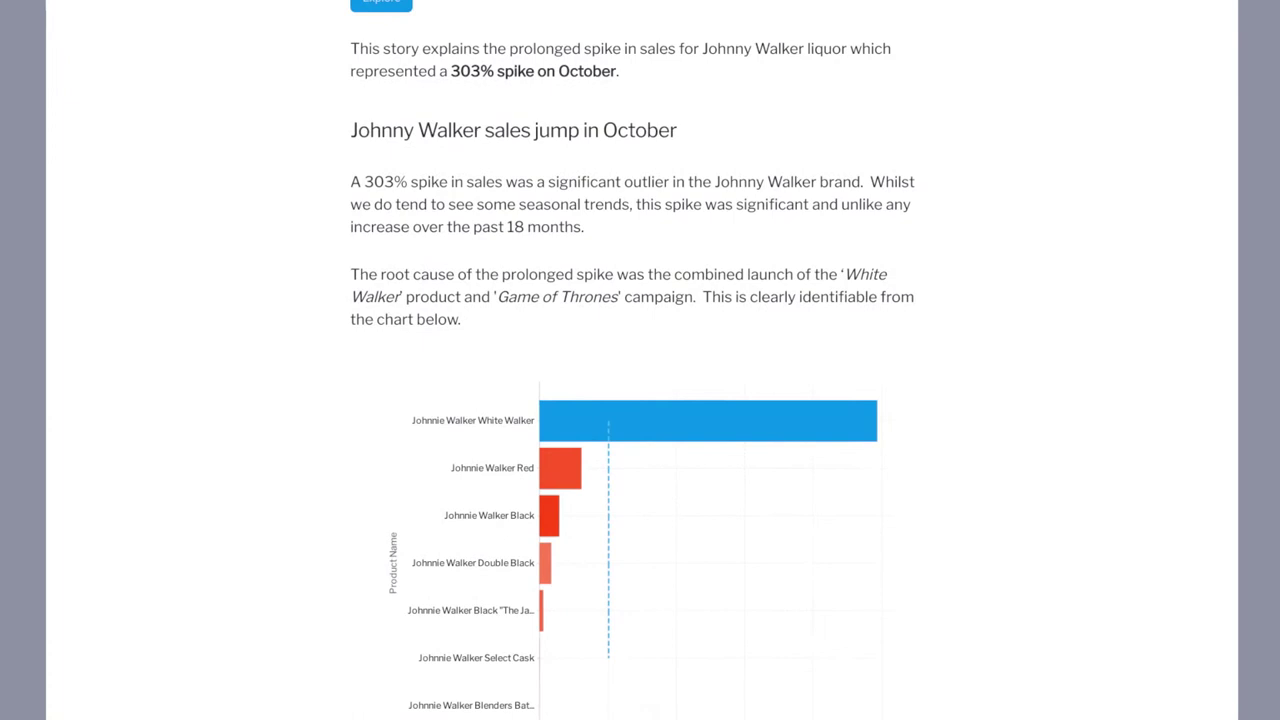
scroll(640, 400, "down", 6)
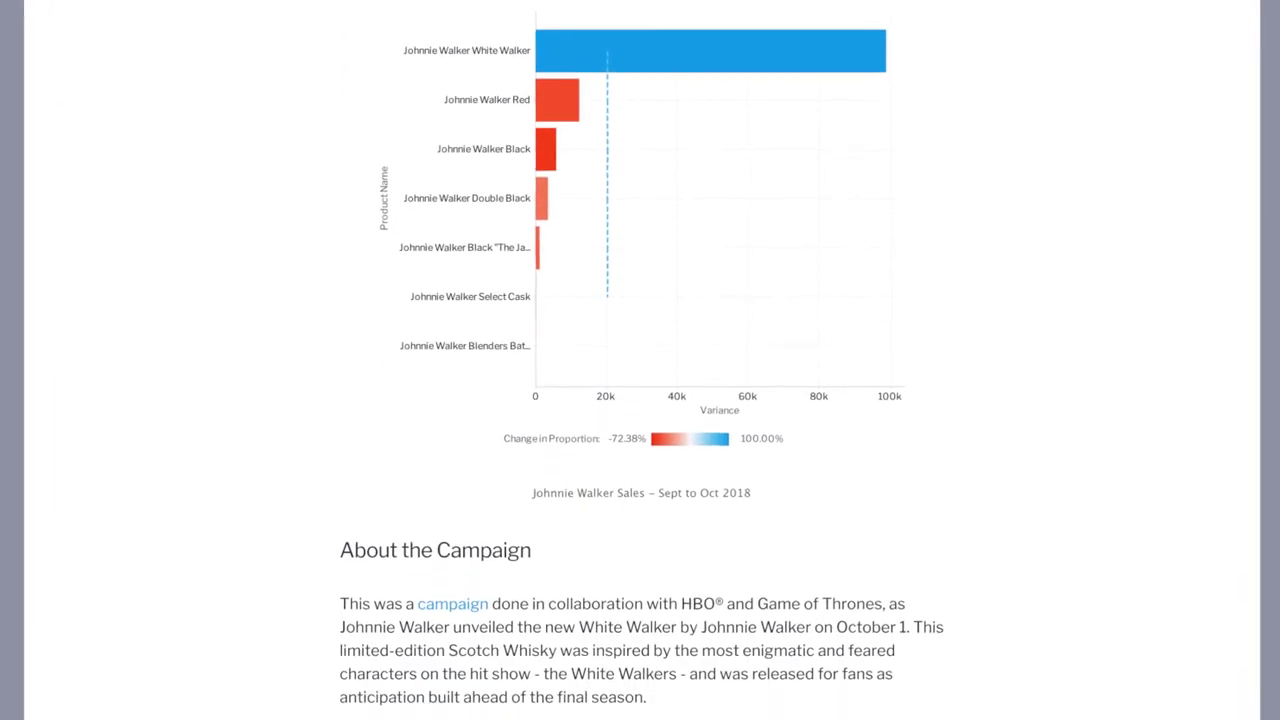
scroll(640, 400, "down", 6)
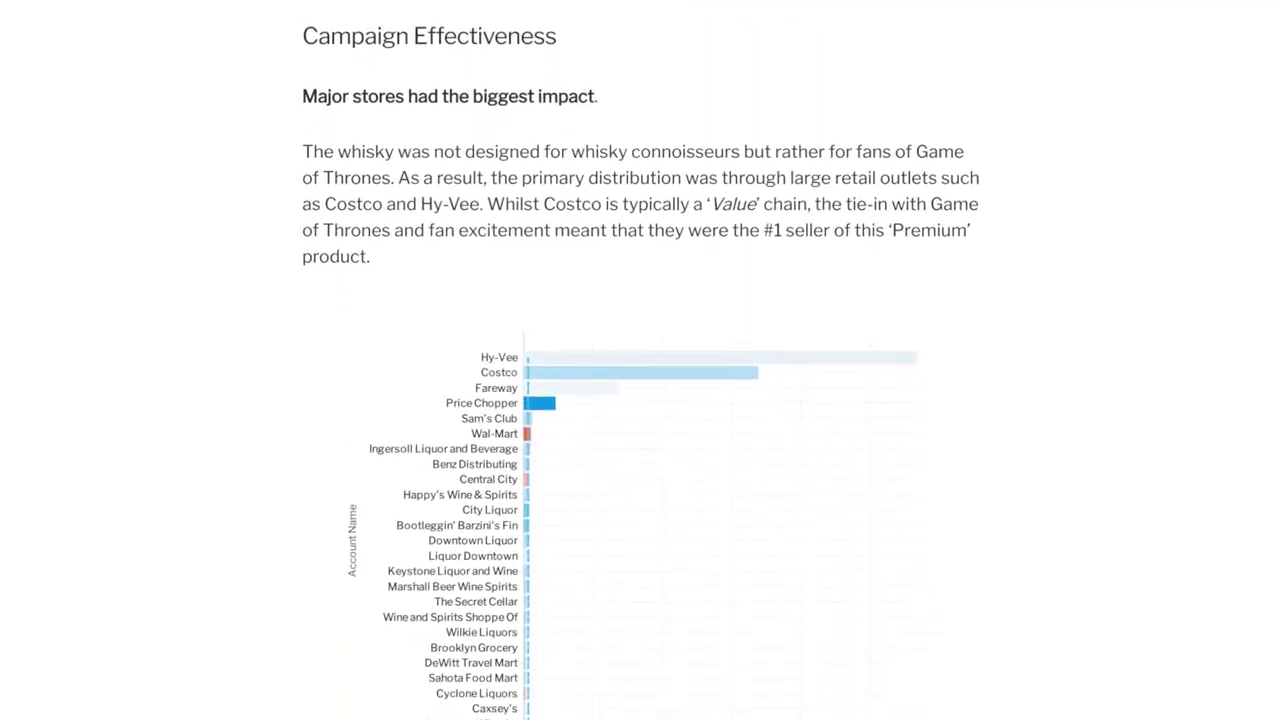
scroll(640, 400, "down", 6)
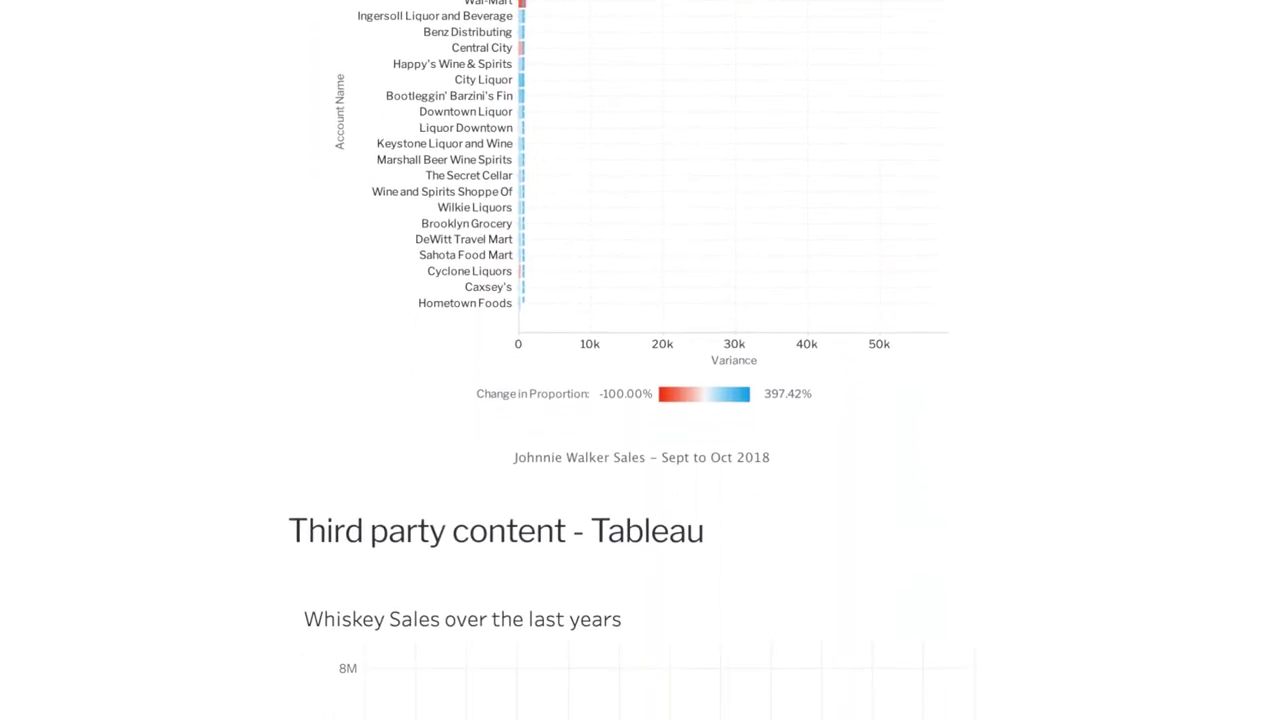
scroll(640, 400, "down", 5)
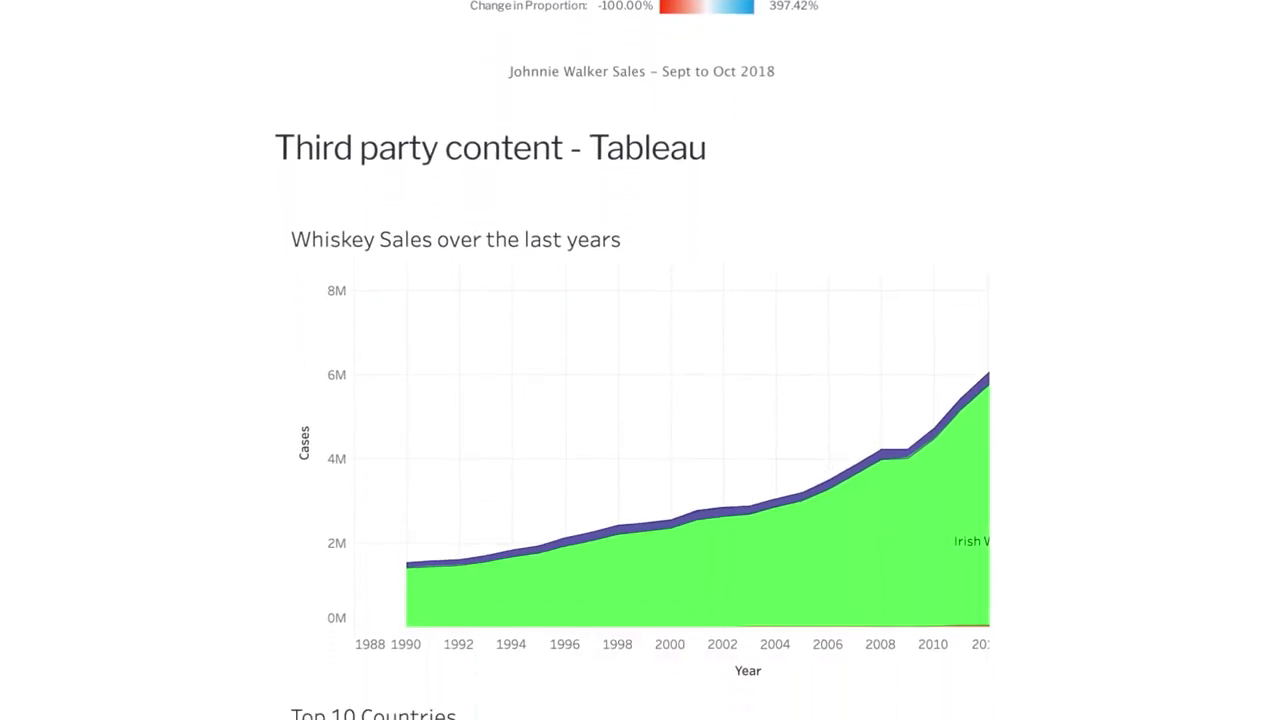
scroll(640, 400, "down", 3)
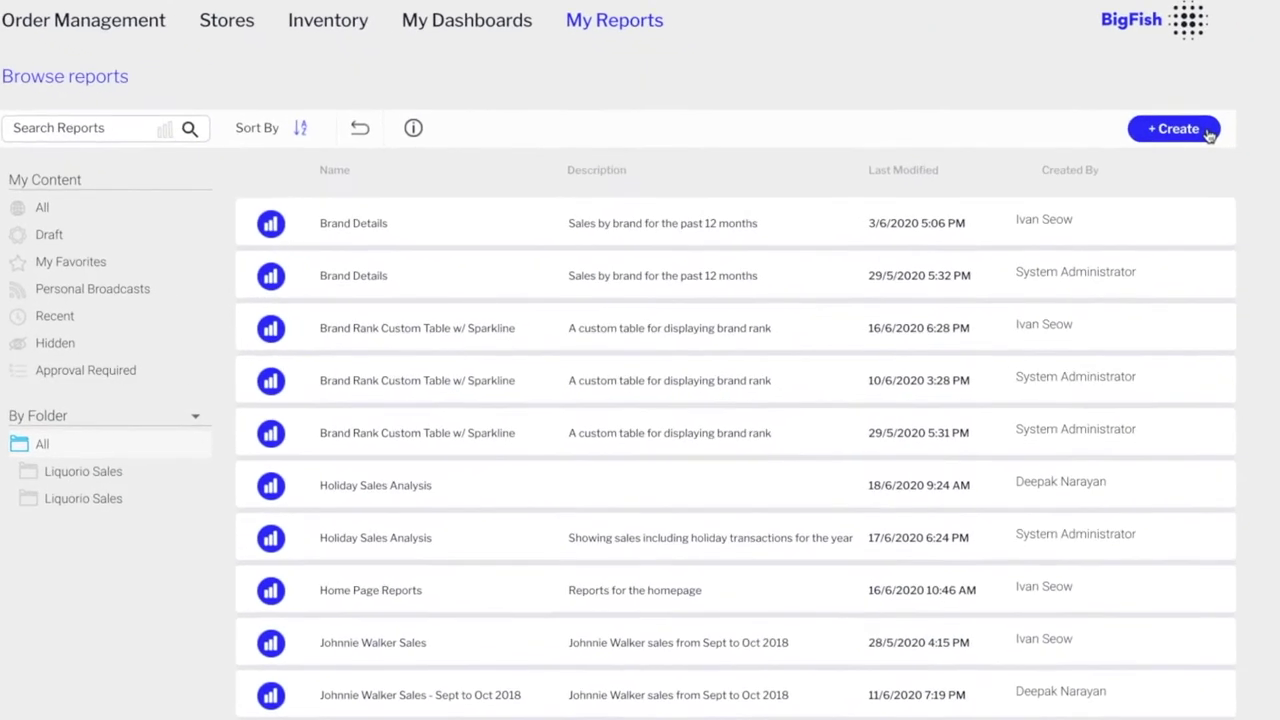
Step: Open the + Create menu on the My Reports page
left_click(1220, 114)
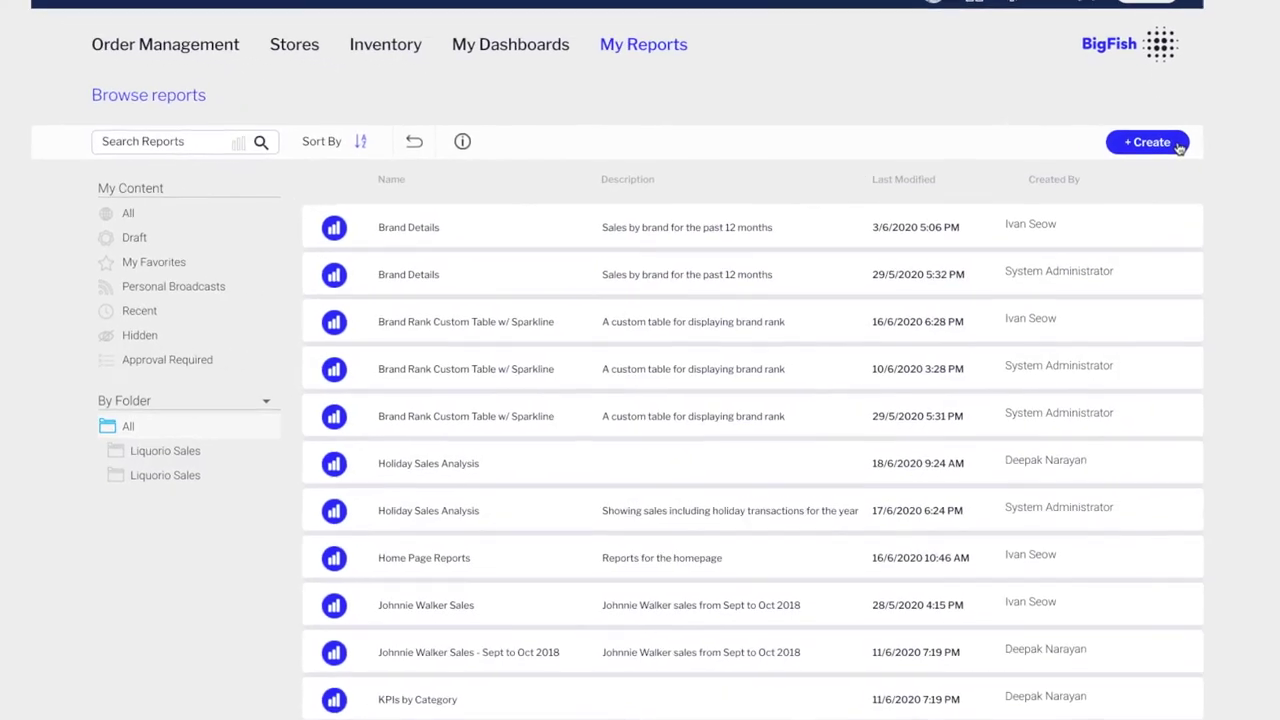
Step: Create a new dashboard named Sales Dashboard using the Iowa Liquor Sales data set
left_click(1200, 104)
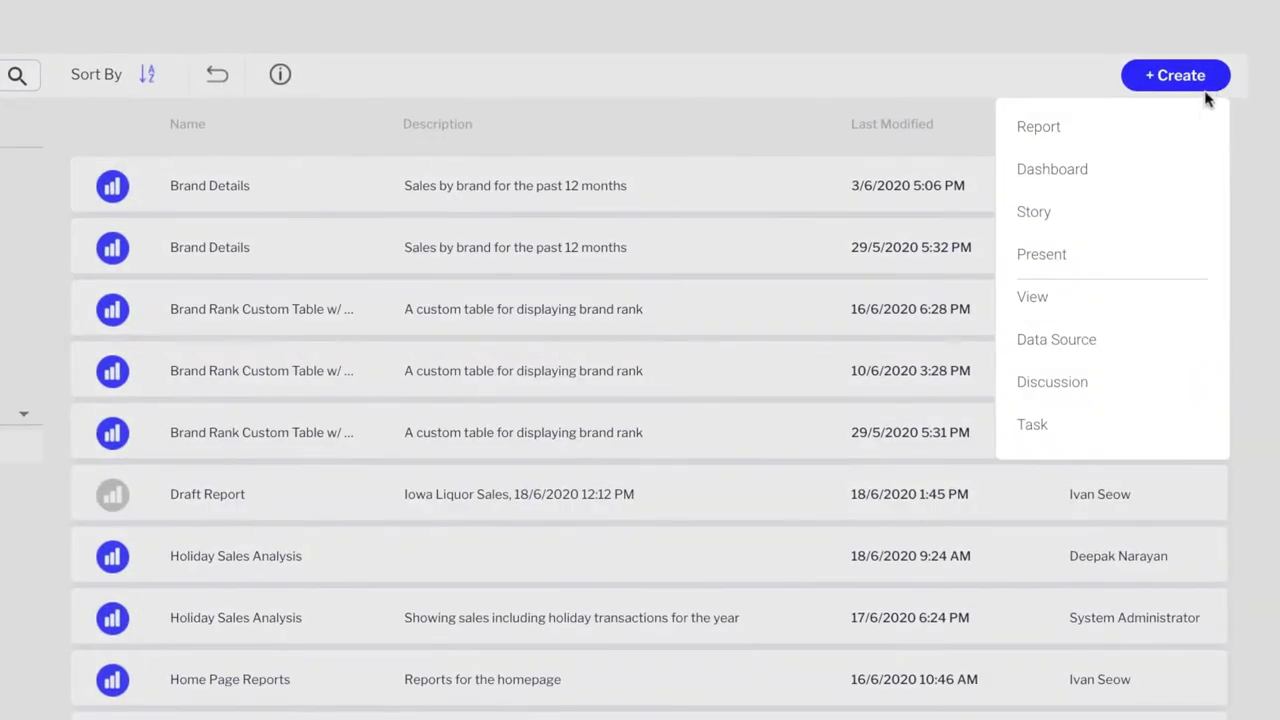
left_click(1197, 171)
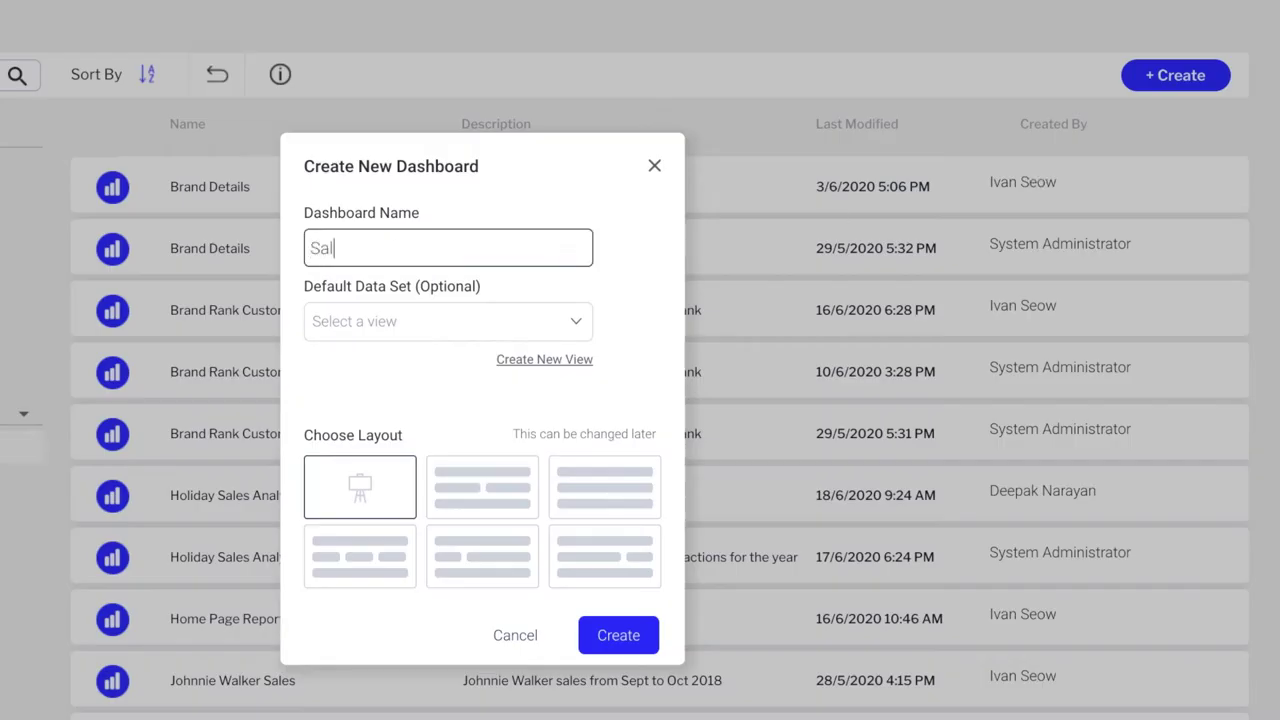
left_click(560, 322)
left_click(544, 372)
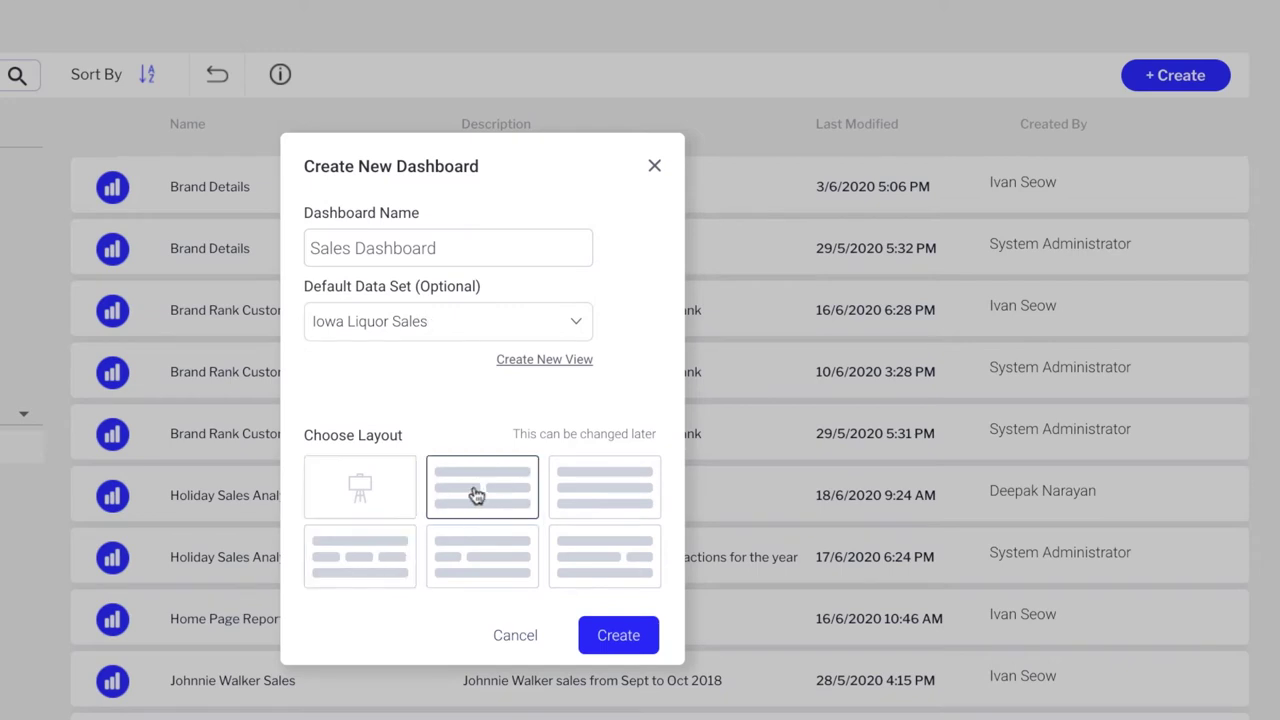
left_click(618, 636)
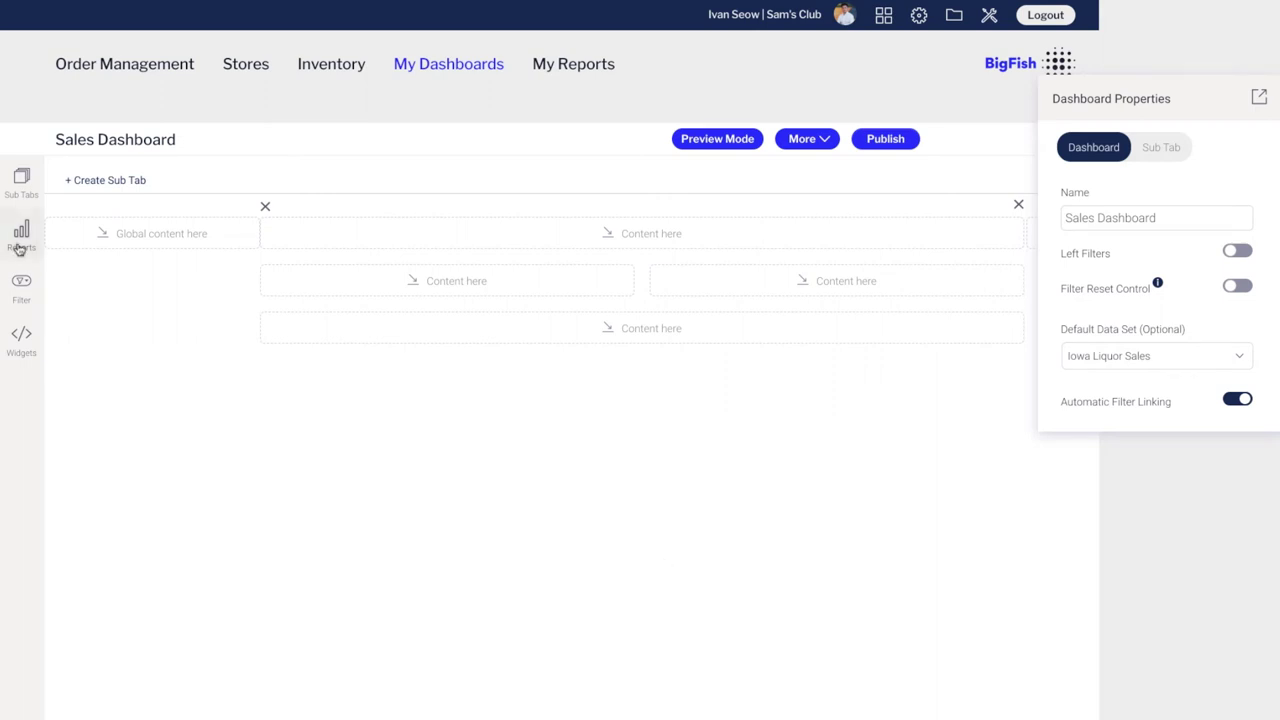
Step: Place favorite reports Holiday Sales Analysis, the account-segment donut and the store type map into content rows
left_click(19, 249)
left_click(117, 239)
left_click(100, 289)
left_click_drag(108, 295, 445, 245)
left_click_drag(240, 403, 440, 495)
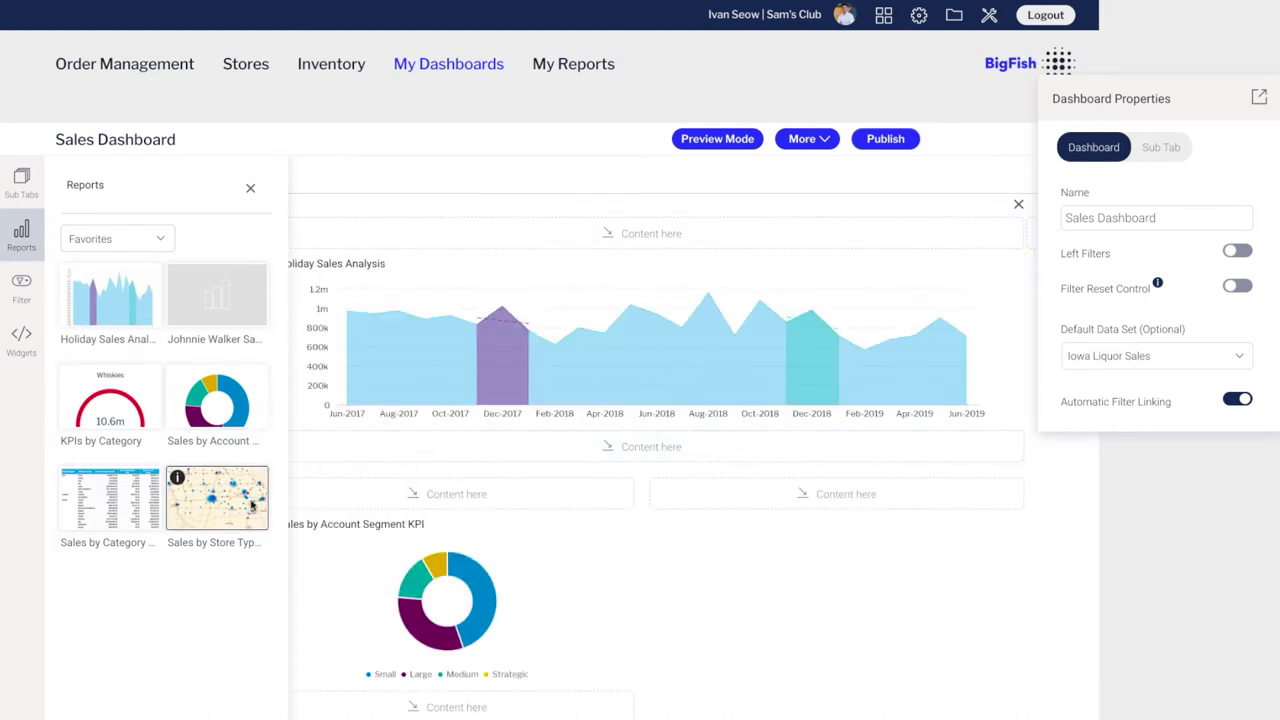
left_click_drag(215, 497, 846, 494)
left_click(250, 188)
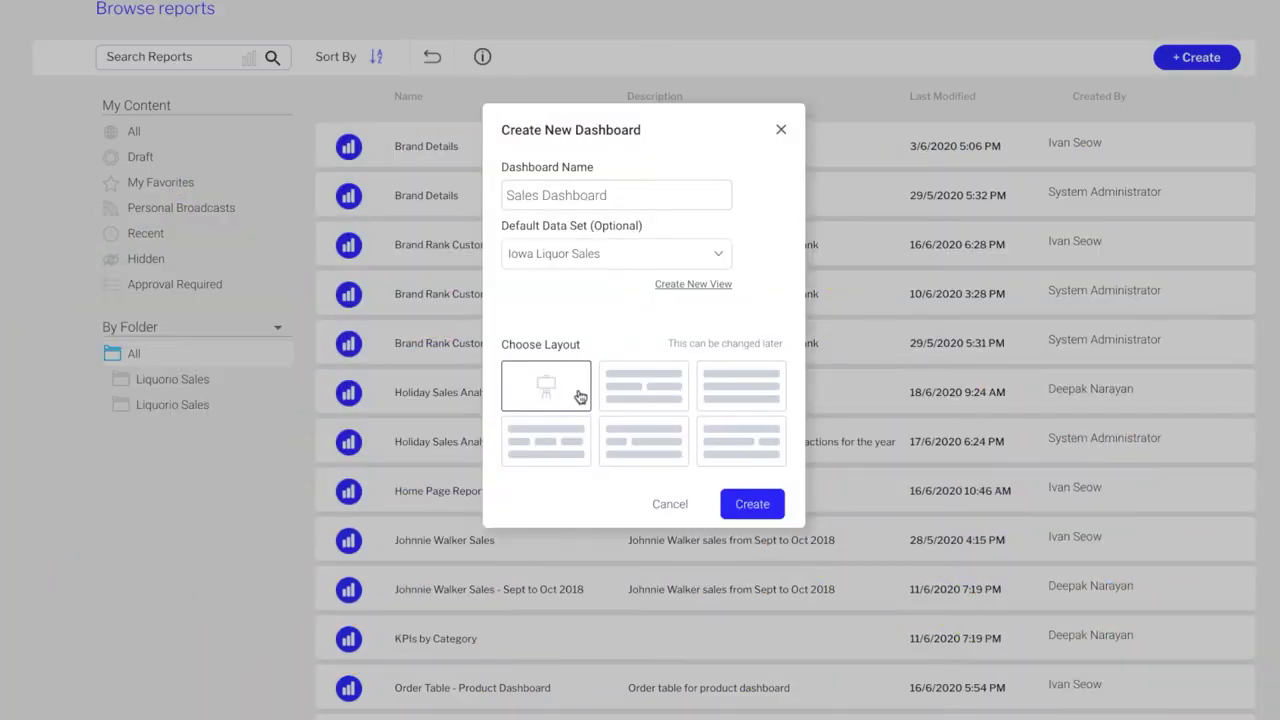
Step: Create a free-form Sales Dashboard and place the KPIs by Category gauges at its left edge
left_click(753, 504)
left_click(22, 240)
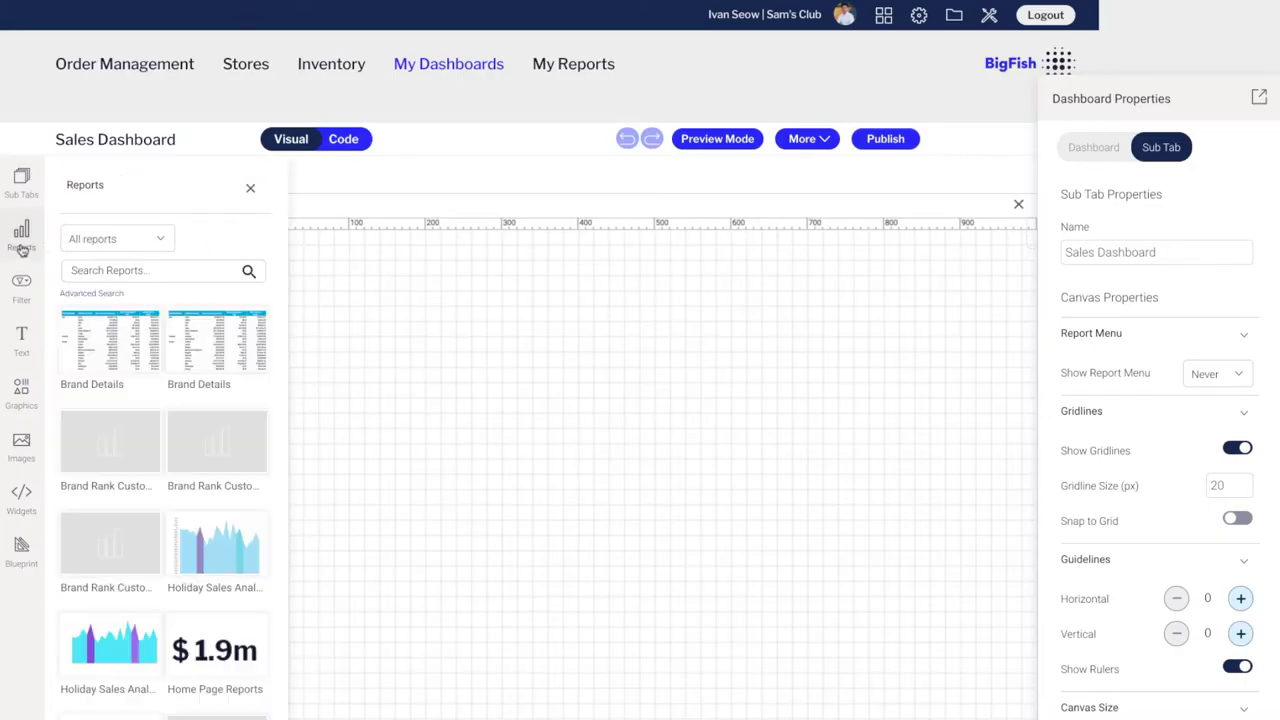
left_click(150, 243)
left_click(137, 289)
left_click_drag(142, 398, 370, 331)
left_click(371, 345)
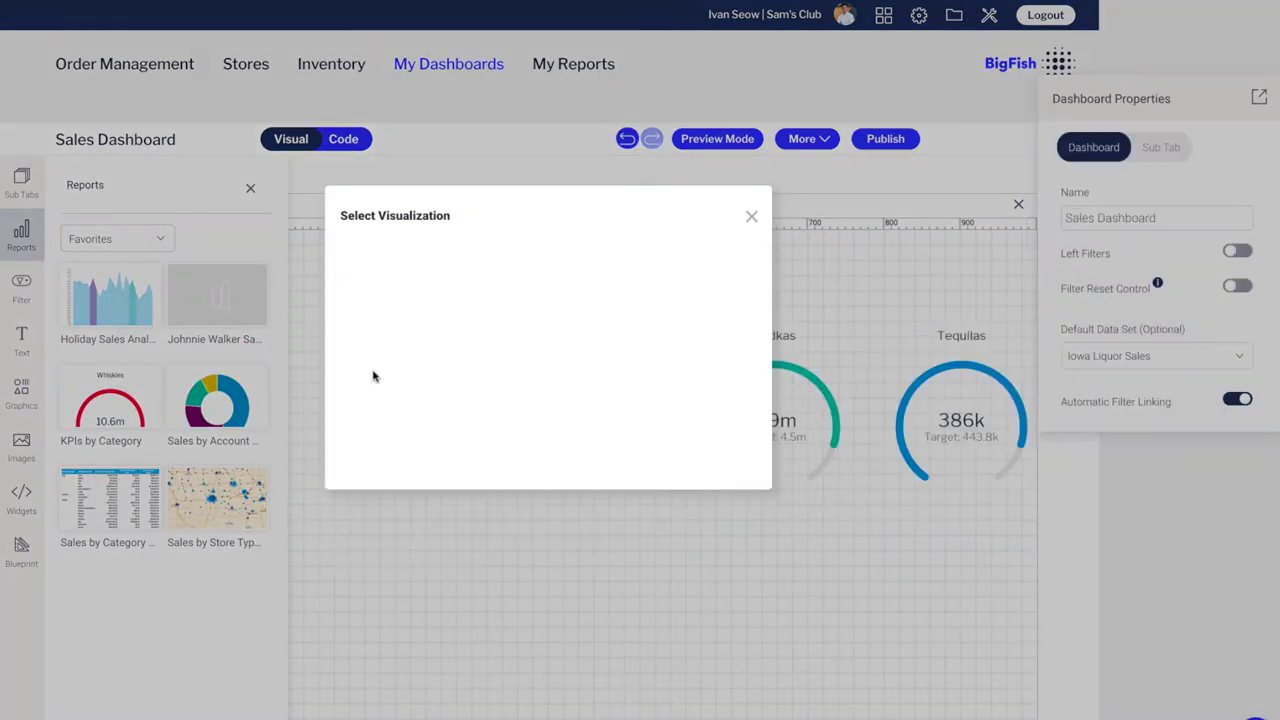
left_click(250, 190)
left_click_drag(380, 386, 354, 391)
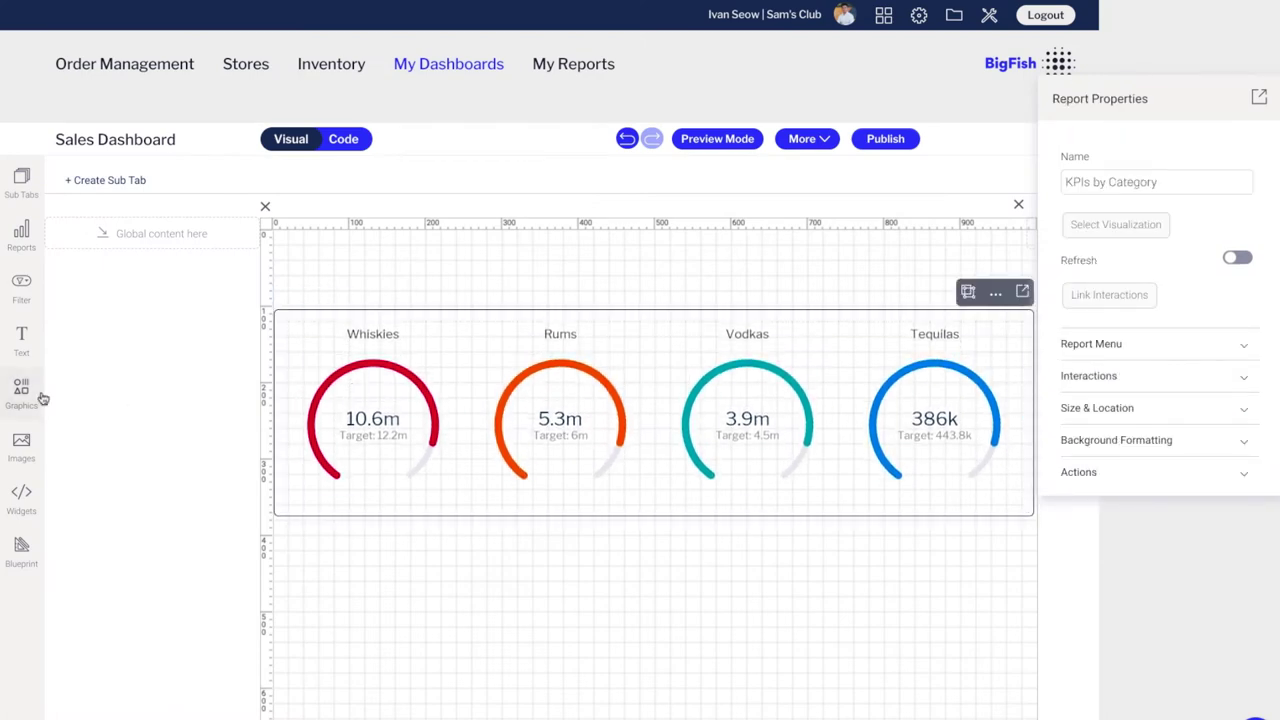
Step: Add a quick line chart built as a simple report below the KPI gauges
left_click(21, 548)
left_click_drag(112, 542, 309, 557)
left_click(689, 600)
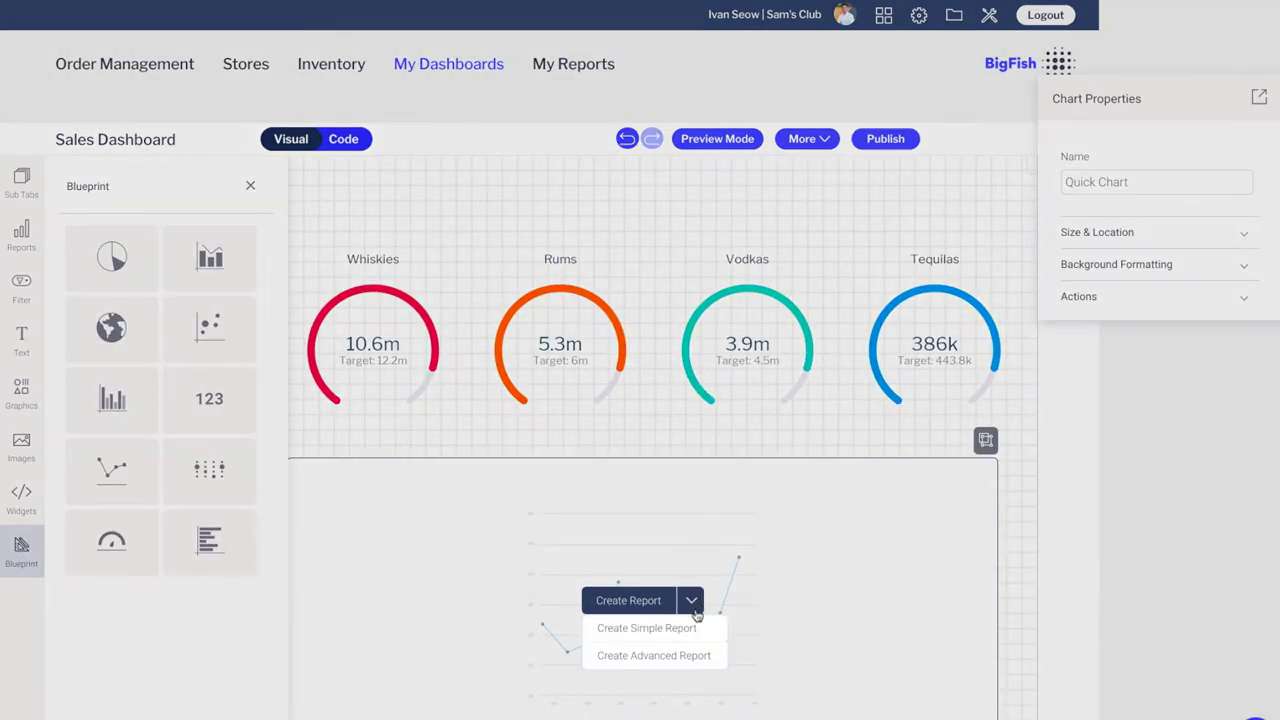
left_click(650, 630)
left_click(905, 692)
Step: Title the line chart Monthly Sales with a description about monthly sales by account segment
left_click(1150, 181)
type("Monthly Sales")
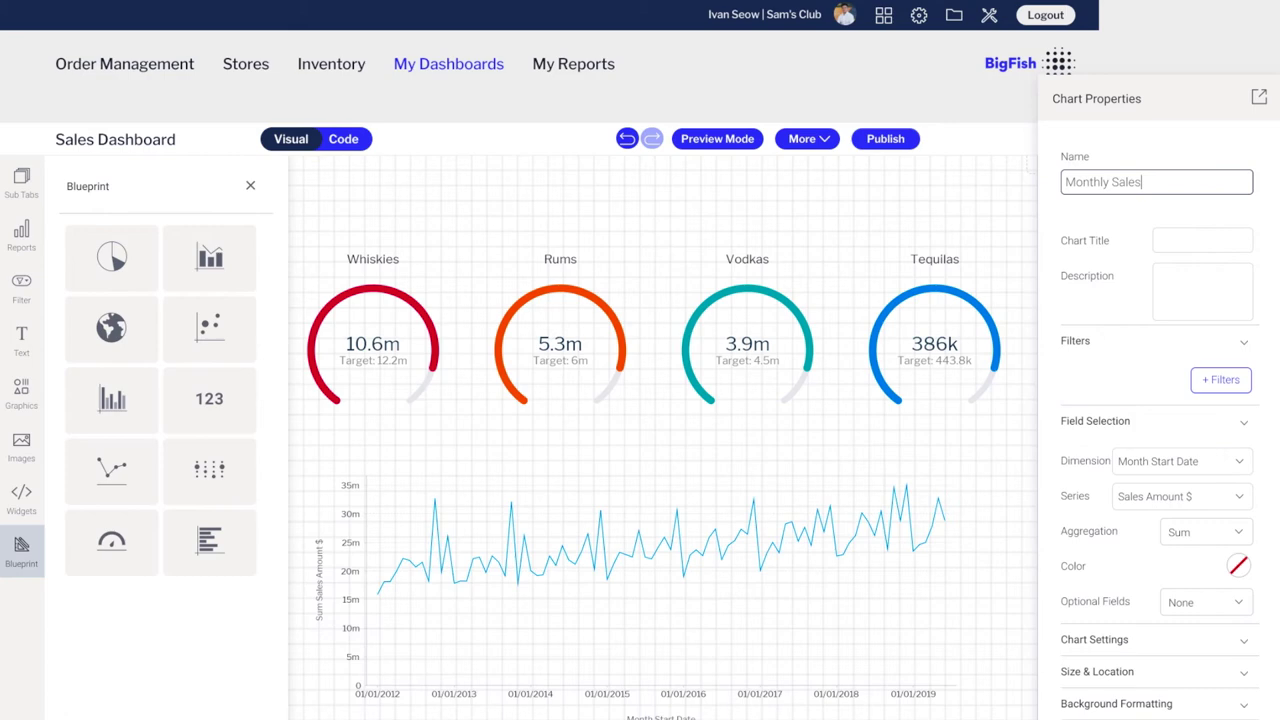
left_click(1190, 240)
type("Monthly Sales")
key("Tab")
type("Show monthly sales by acco")
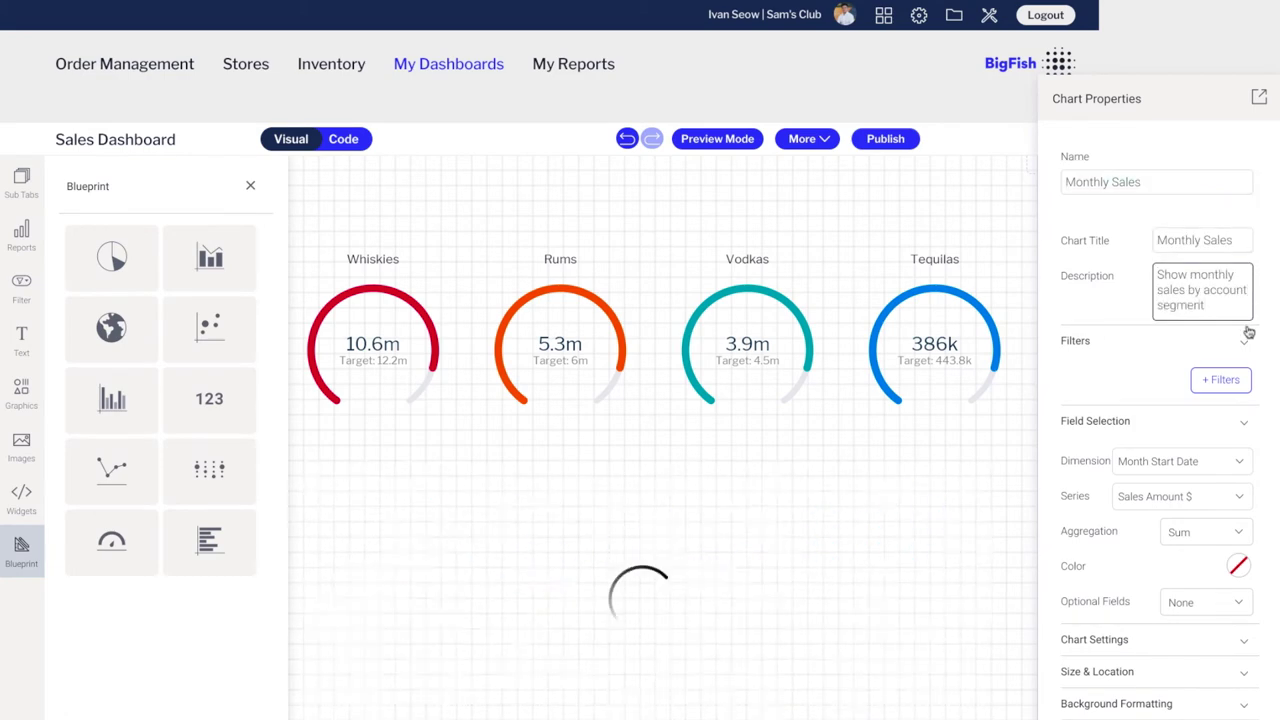
Step: Make the line purple and colour the lines by Account Segment
left_click(1238, 566)
left_click(1189, 511)
left_click(1231, 600)
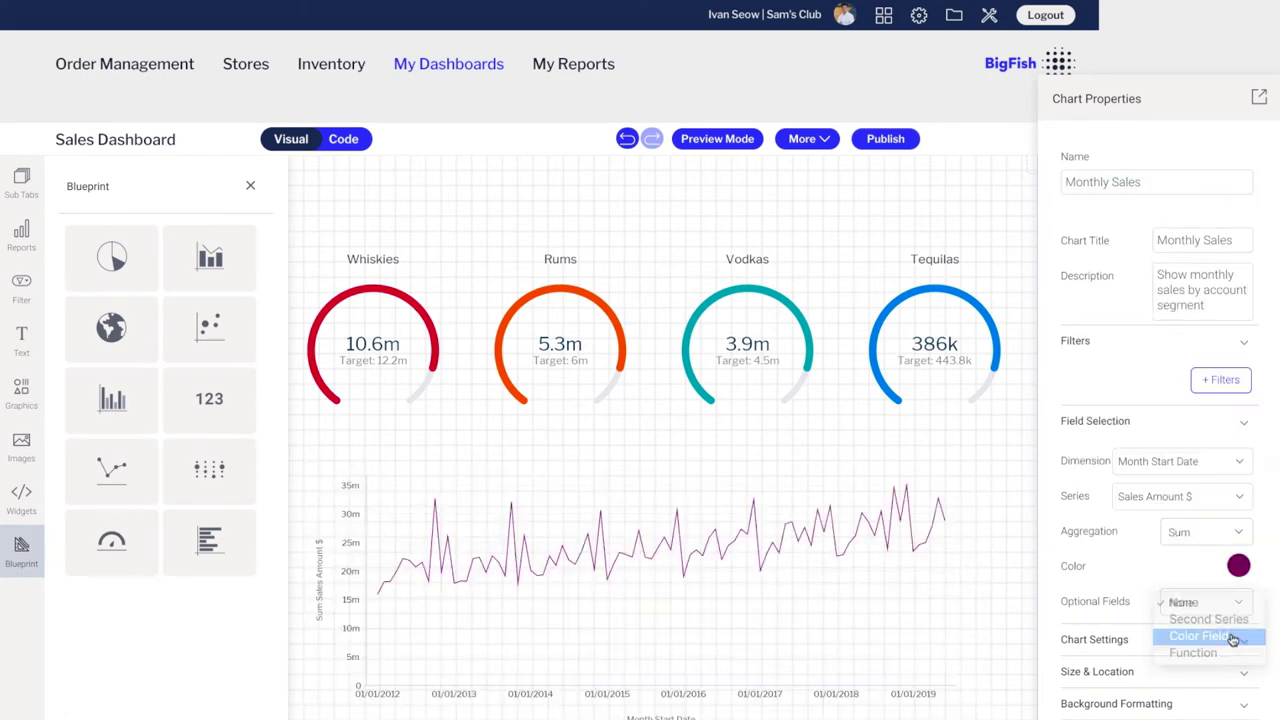
left_click(1232, 637)
scroll(1230, 660, "down", 2)
left_click(1221, 671)
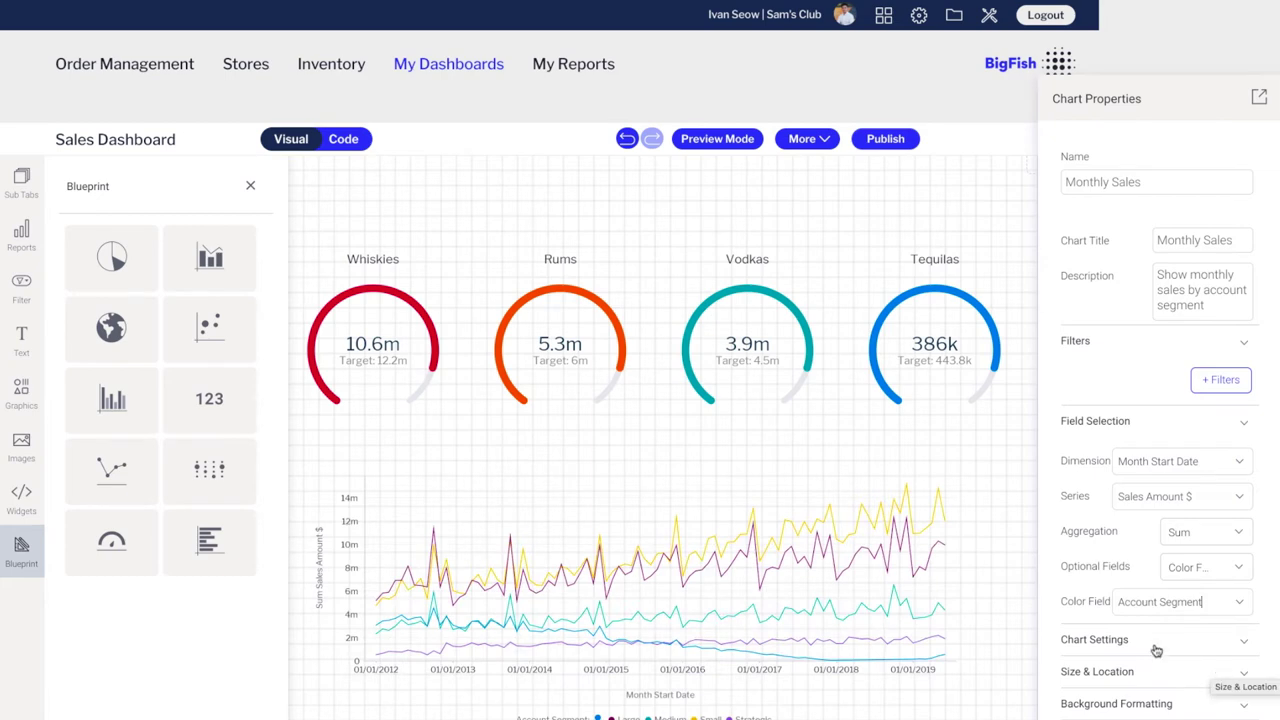
Step: Add a Header 1 'Category sales' heading at the top of the dashboard
left_click(251, 187)
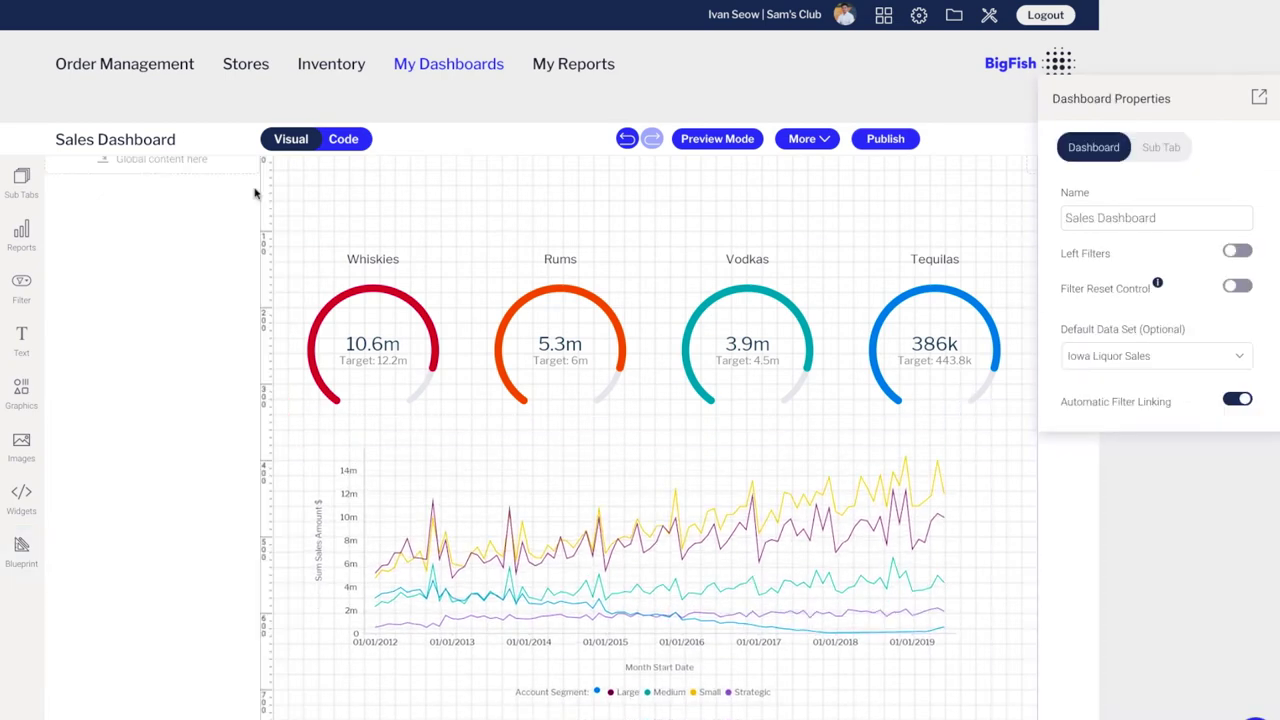
left_click(30, 344)
left_click_drag(62, 352, 357, 197)
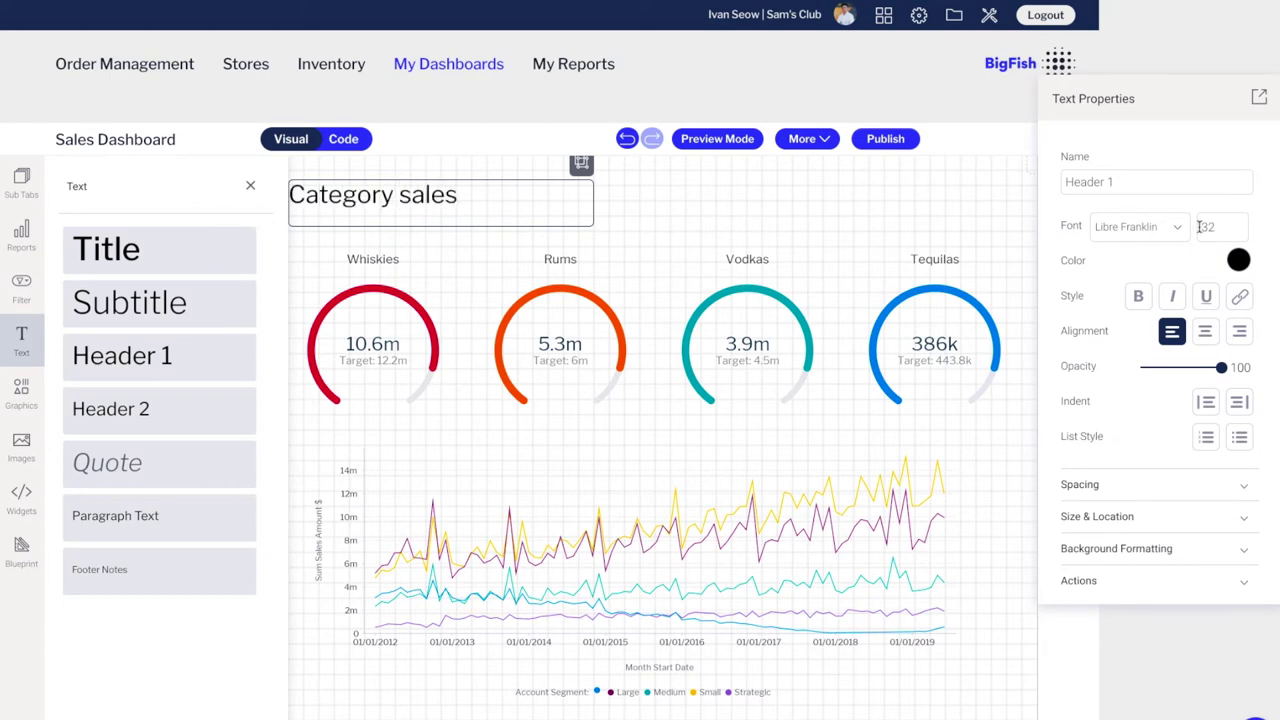
left_click(1238, 260)
Step: Add a photo image and position it right beside the Category sales heading
left_click(21, 445)
left_click_drag(94, 280, 500, 223)
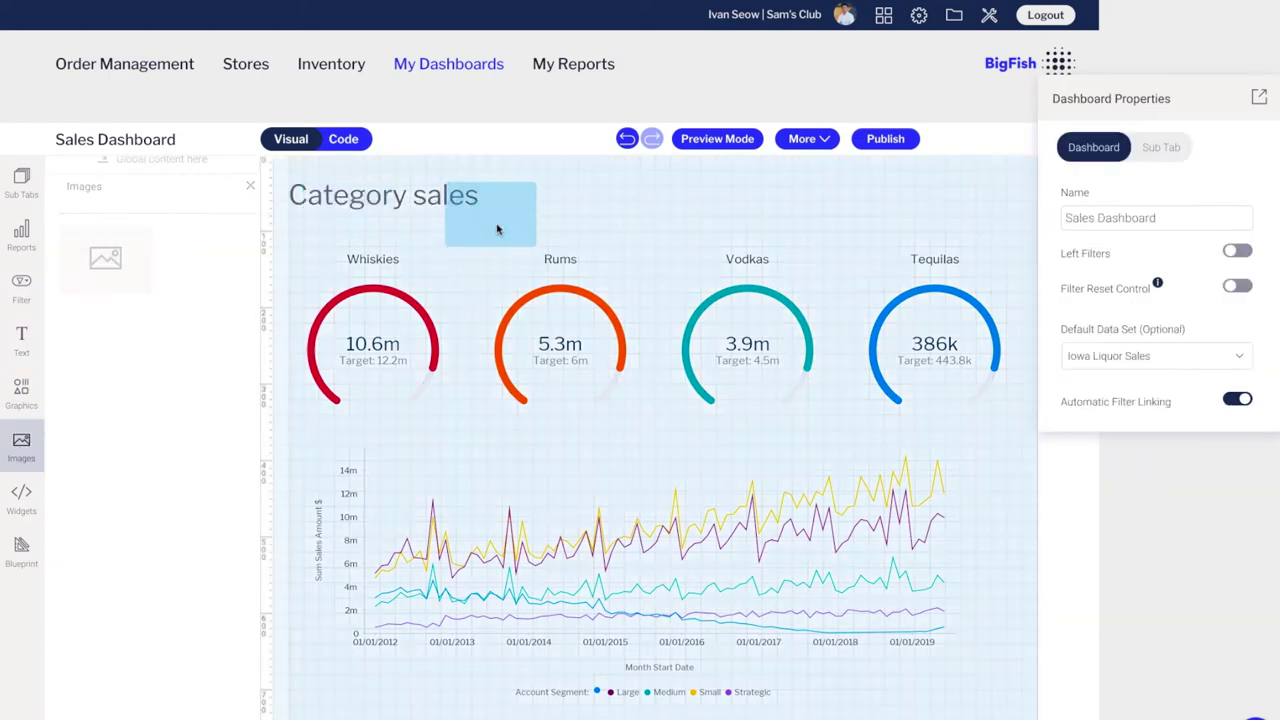
left_click(551, 400)
left_click(757, 246)
left_click(250, 186)
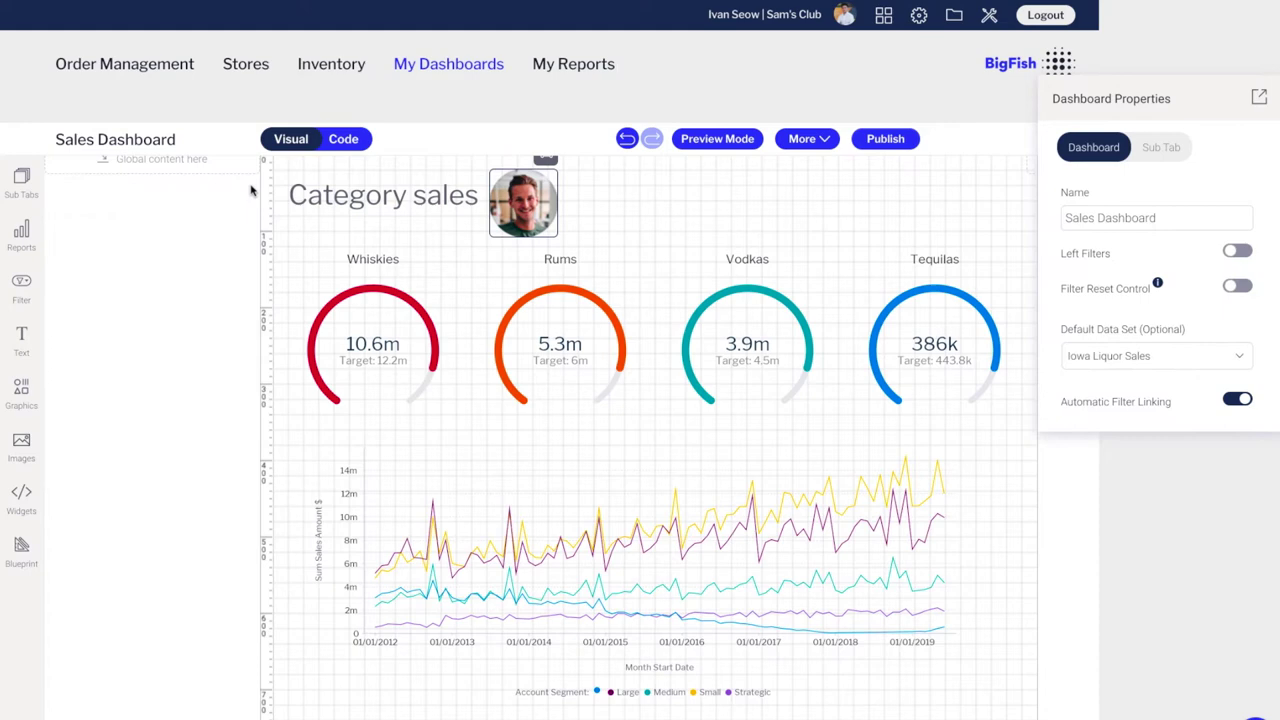
left_click(22, 392)
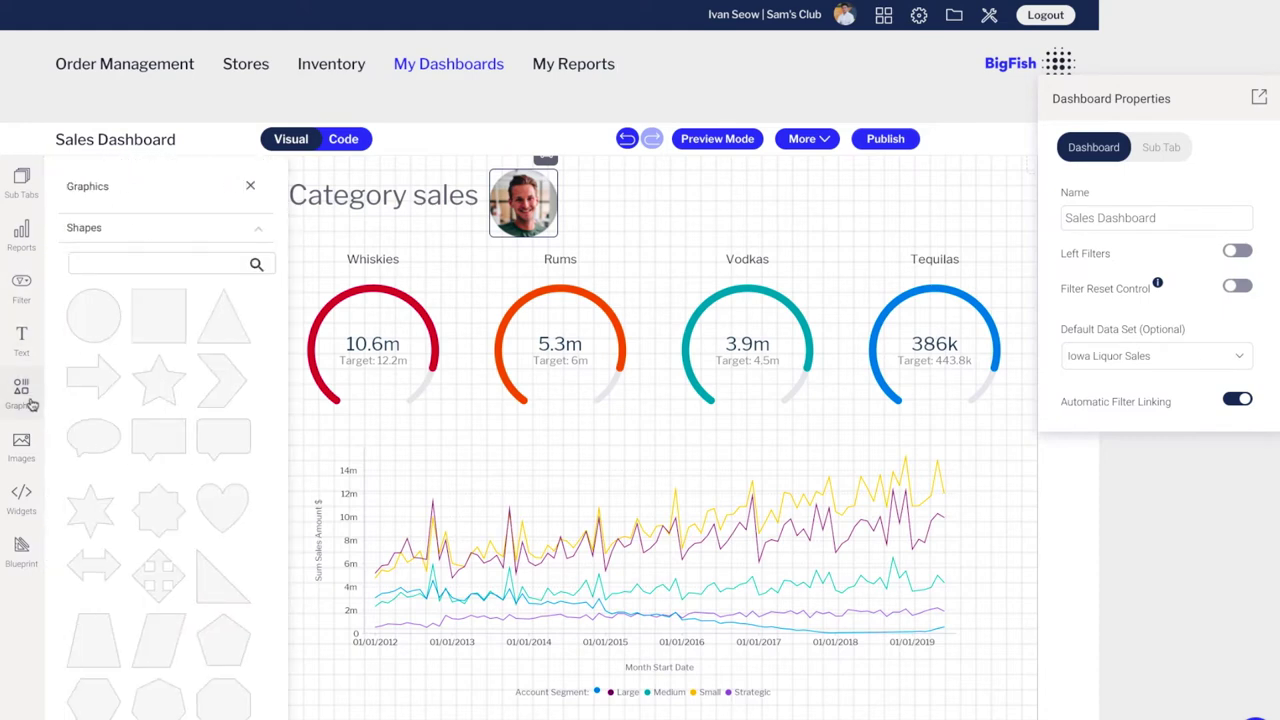
left_click(28, 400)
left_click_drag(515, 195, 532, 200)
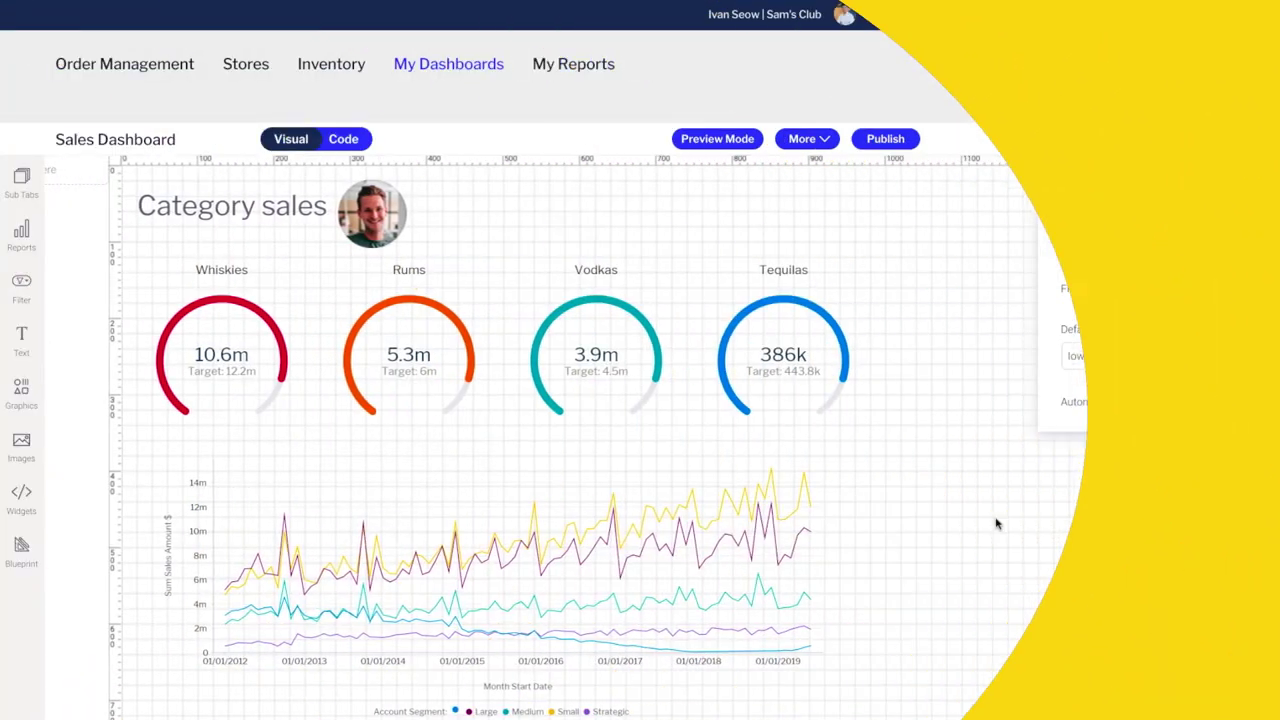
Step: Add a 'Signals on Store Sales' signal list on the right, filtered to Any Time and Spikes and Drops
scroll(996, 523, "right", 3)
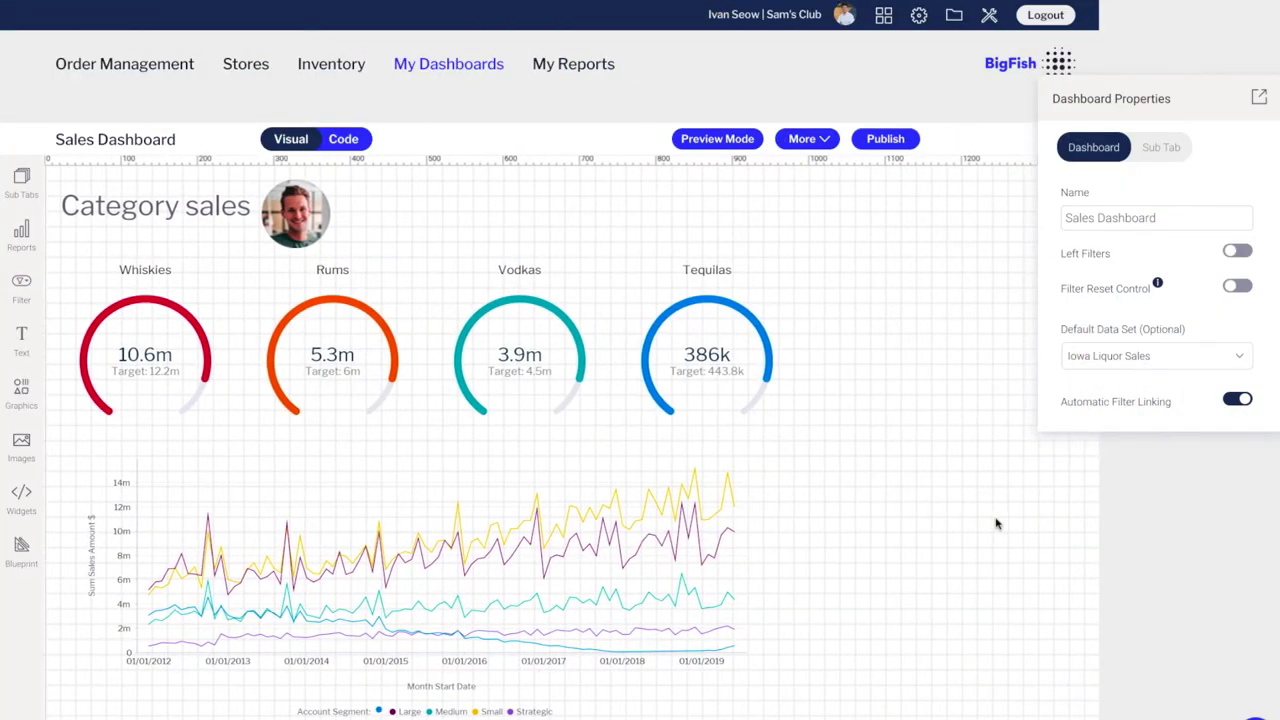
left_click(21, 495)
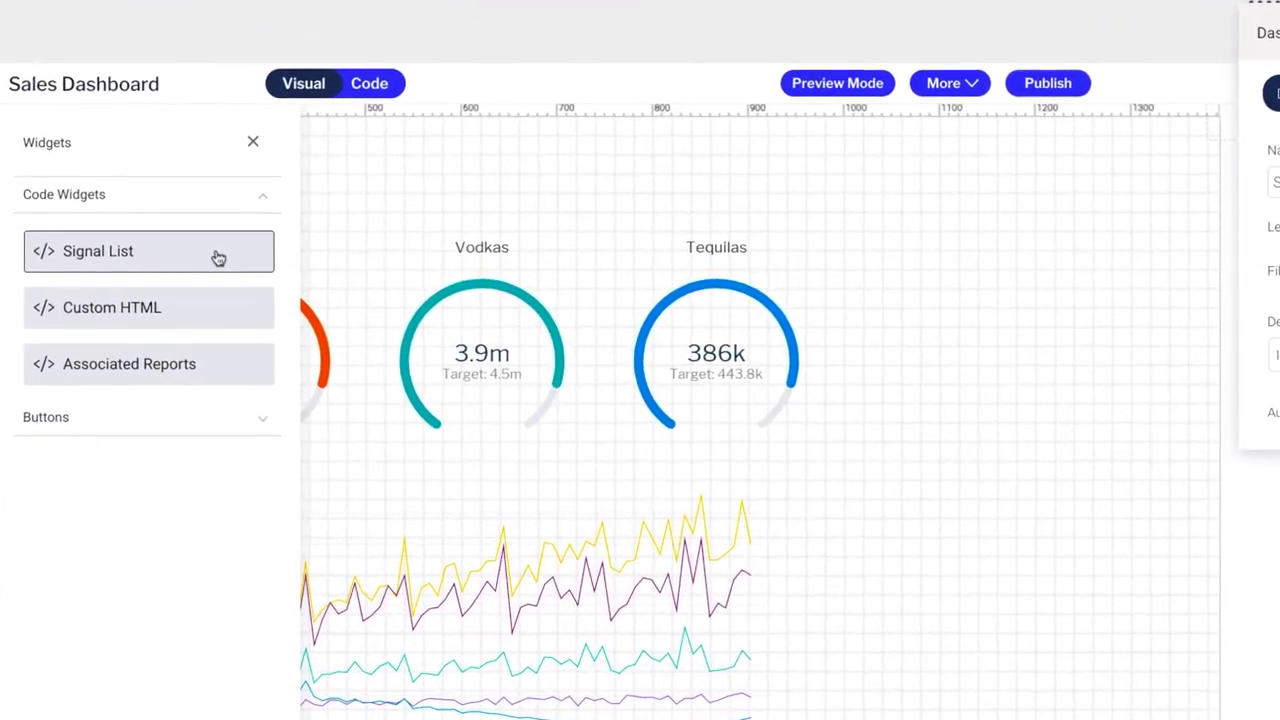
left_click_drag(218, 257, 1069, 363)
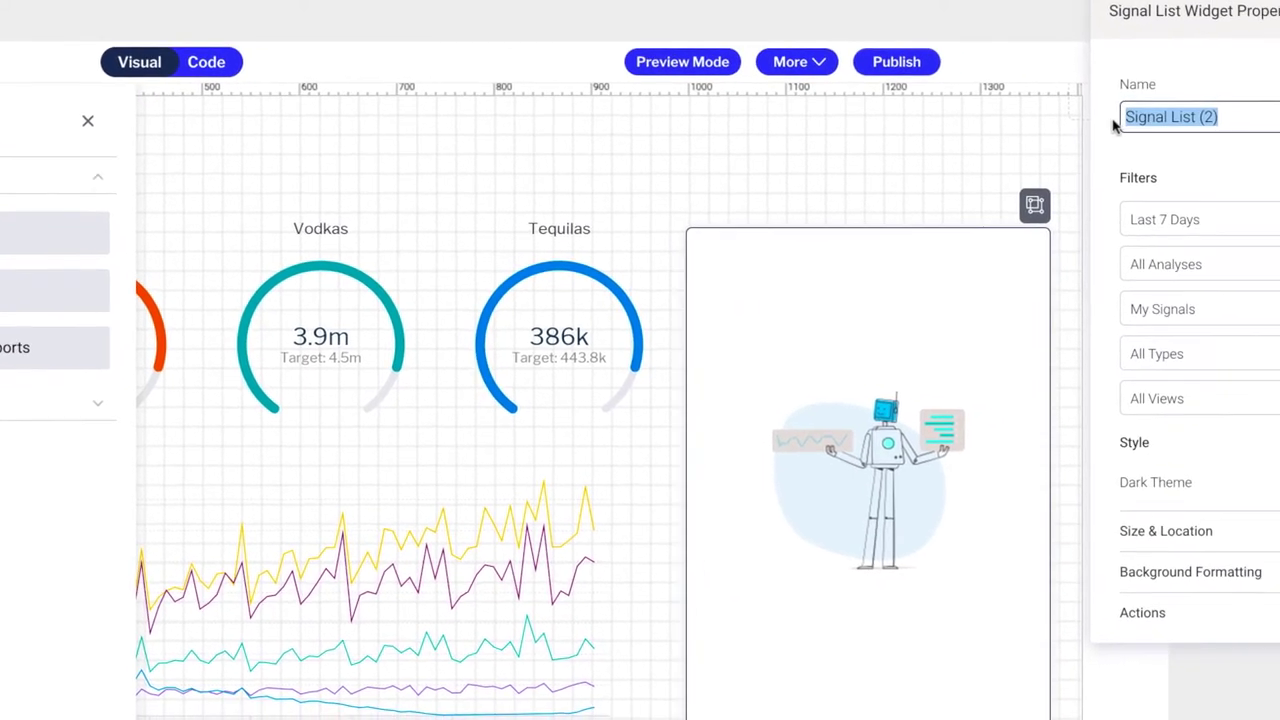
type("Signals on")
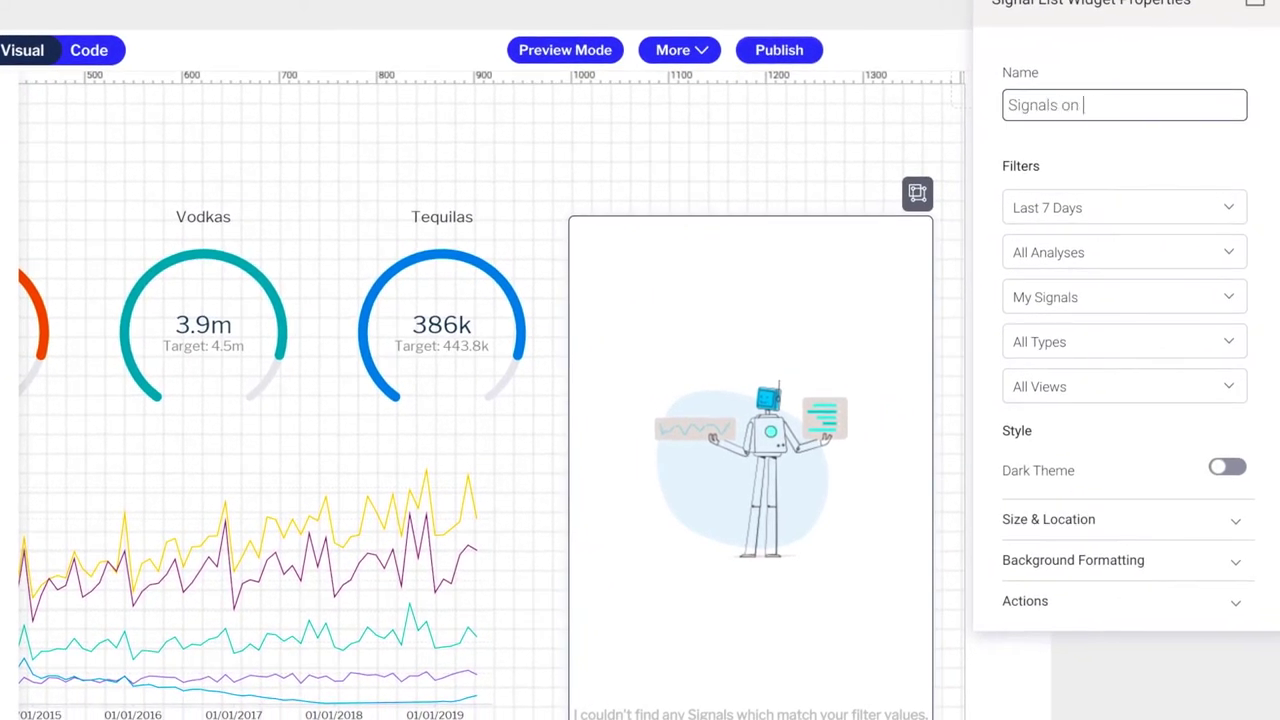
left_click(1088, 210)
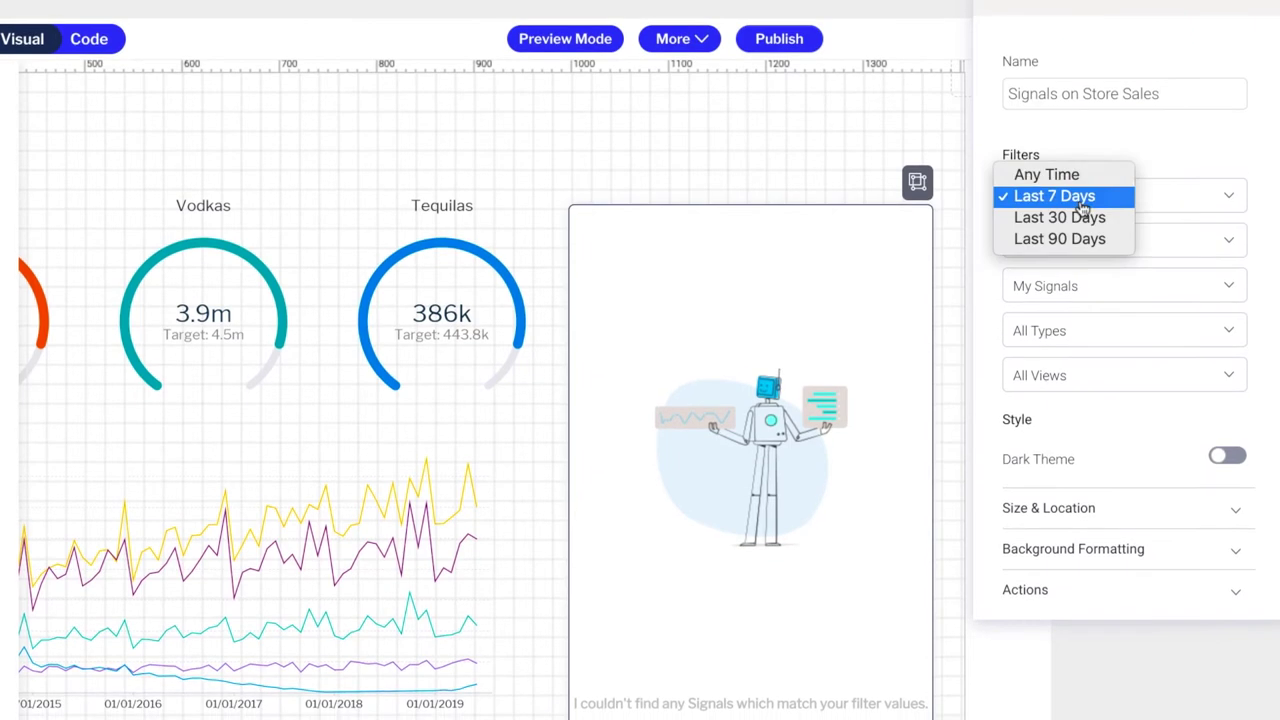
left_click(1063, 187)
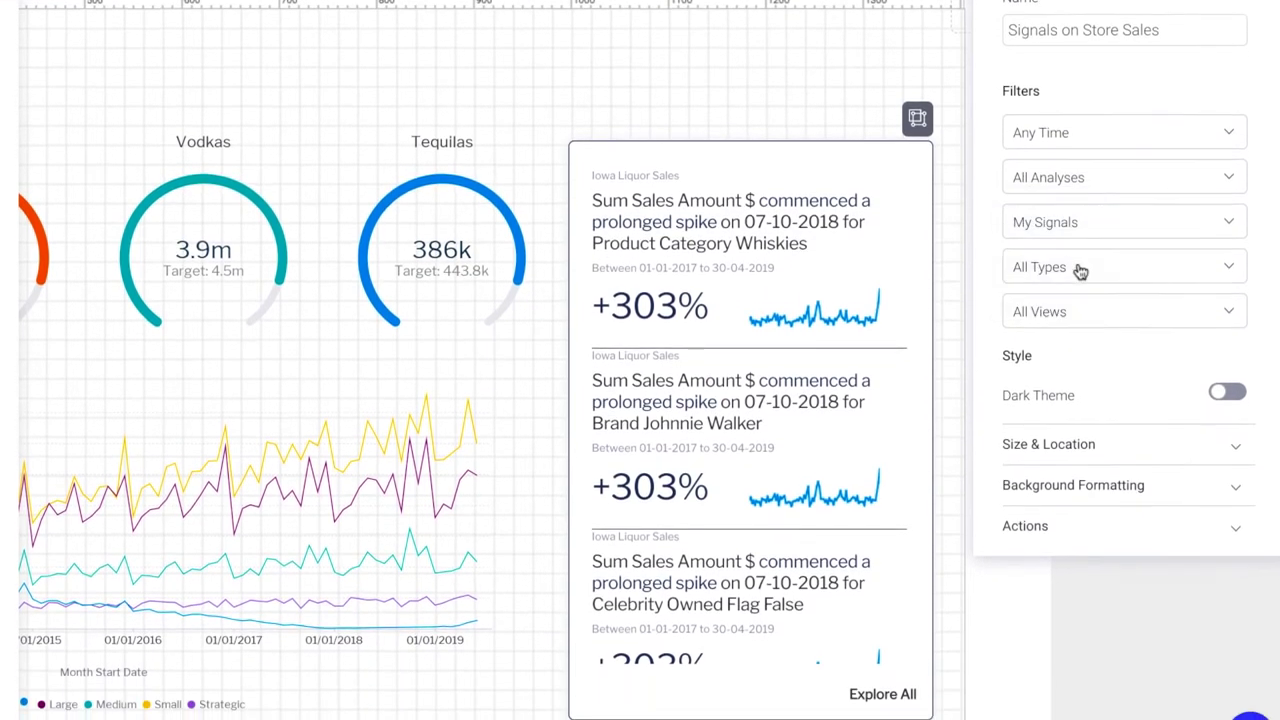
left_click(1080, 297)
left_click(1070, 390)
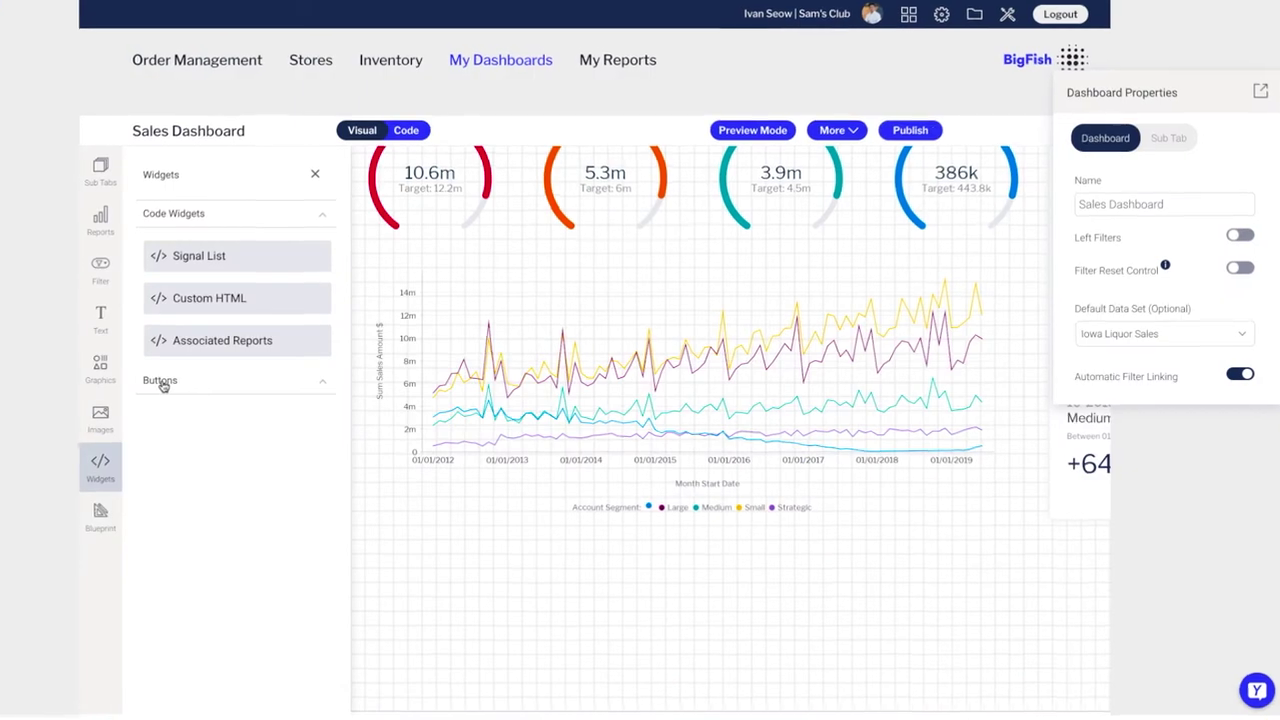
Step: Drag an Action button under the chart, then update the Crown Royal forecast order to 35 units
left_click(160, 381)
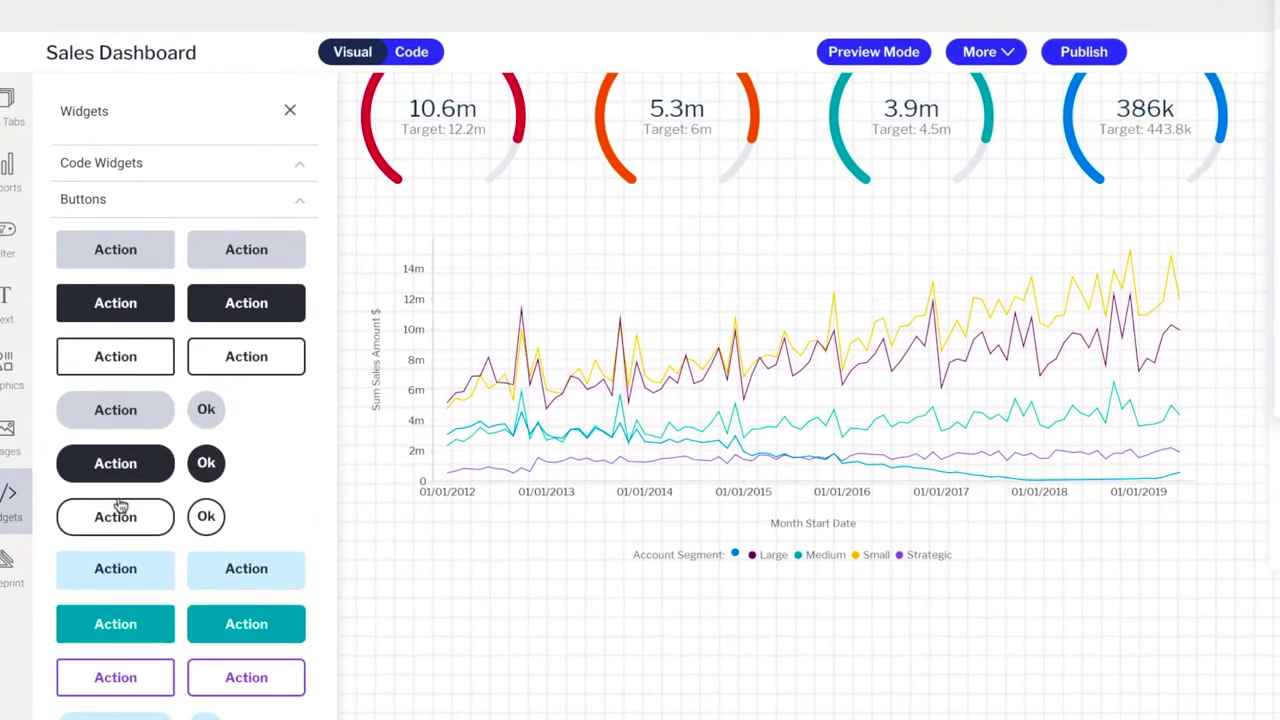
left_click_drag(118, 507, 418, 606)
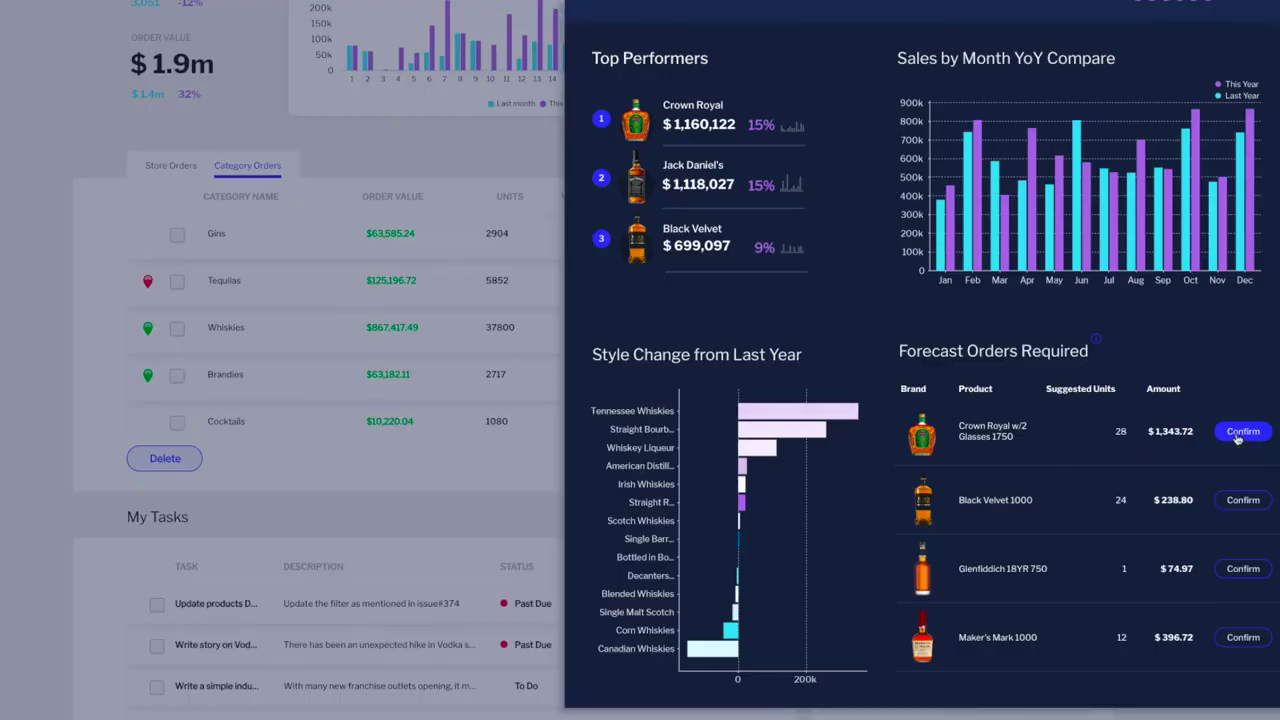
left_click(1240, 432)
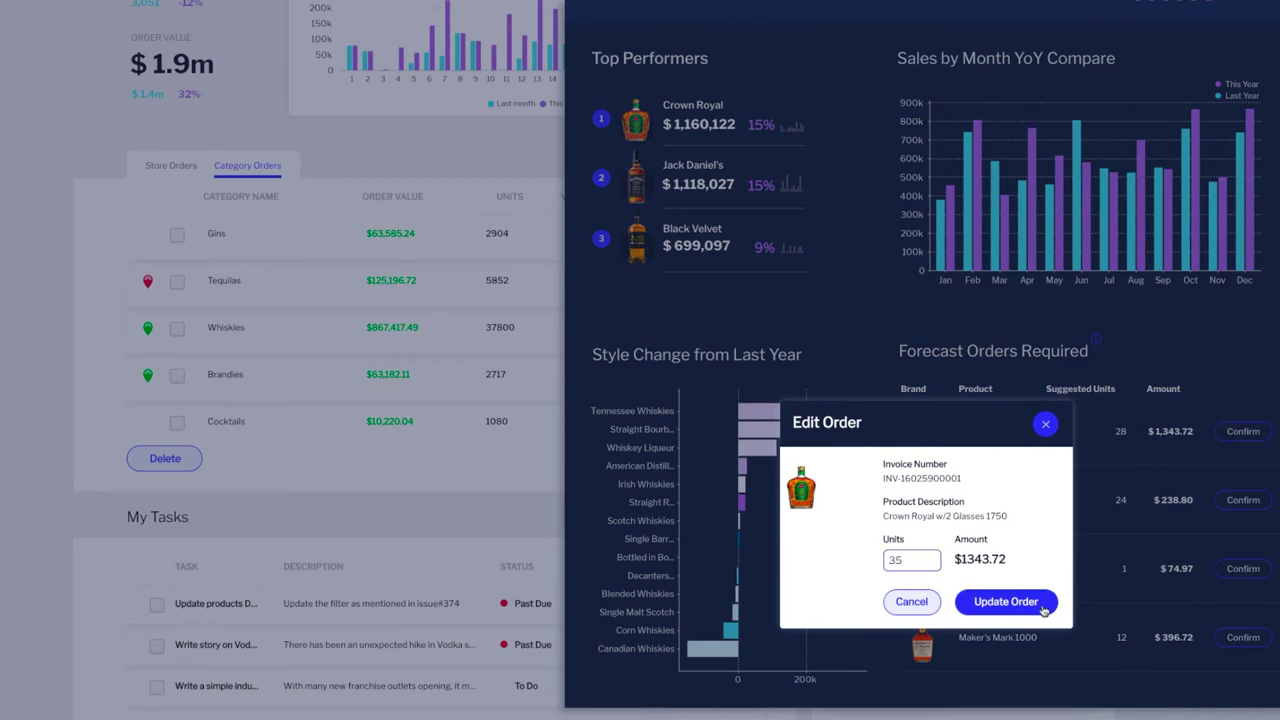
left_click(1005, 601)
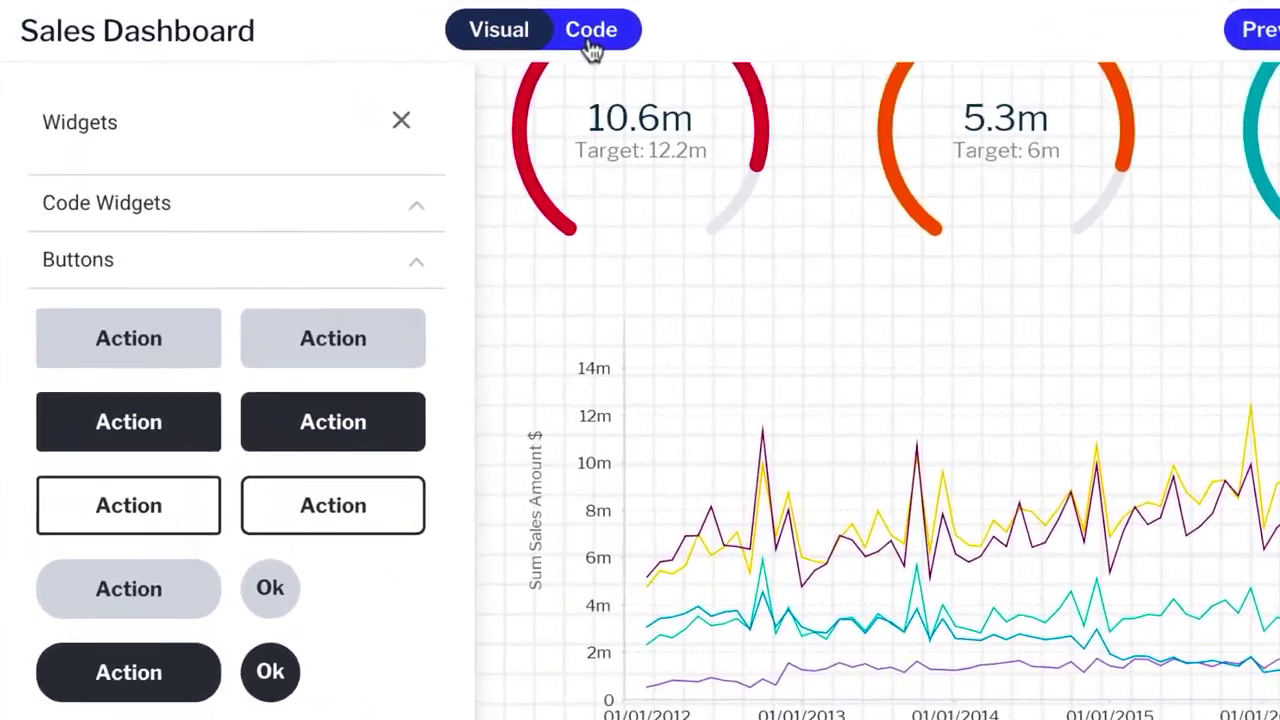
Step: Switch the dashboard editor from Visual to Code to view its HTML
left_click(490, 44)
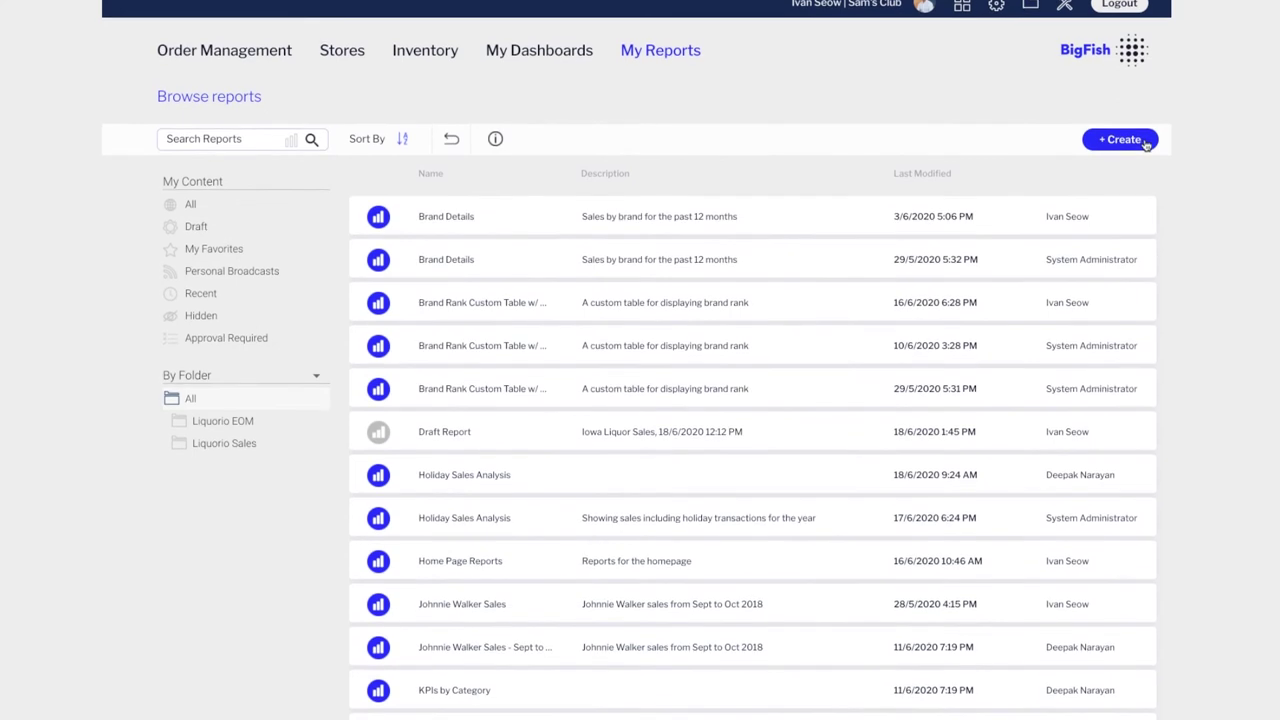
Step: Start a new report from the + Create menu
left_click(1146, 142)
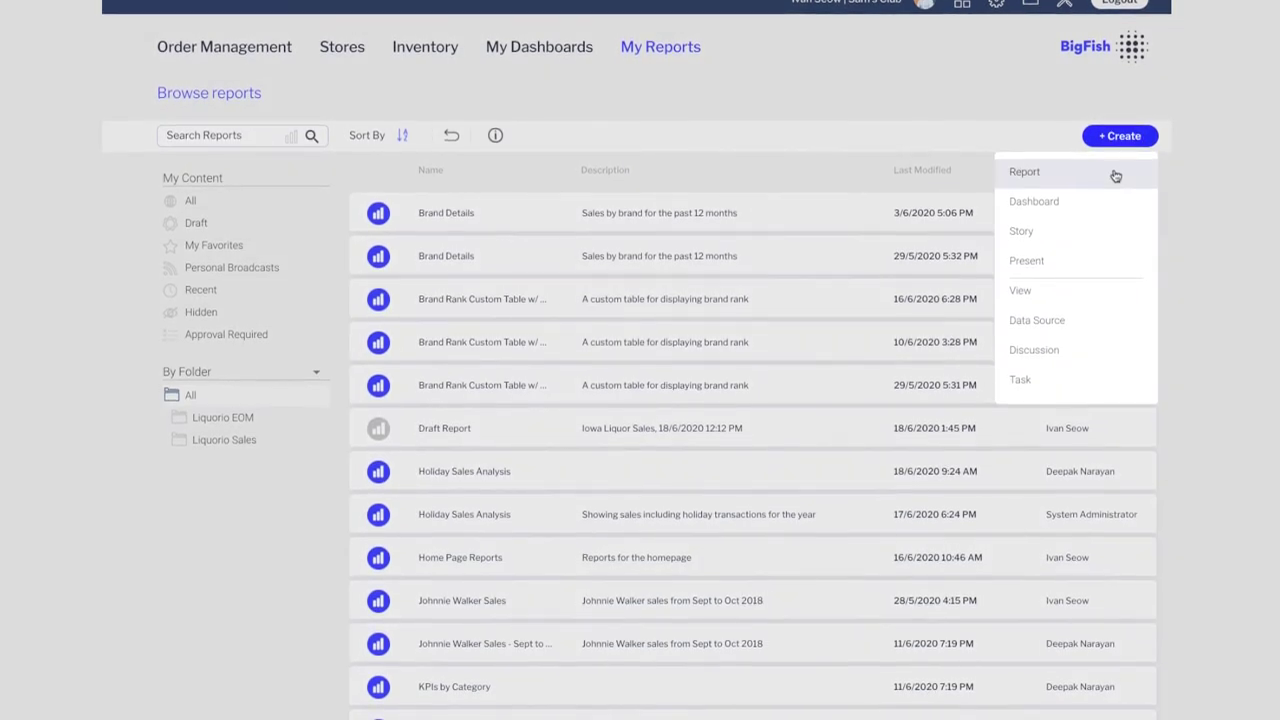
left_click(1115, 176)
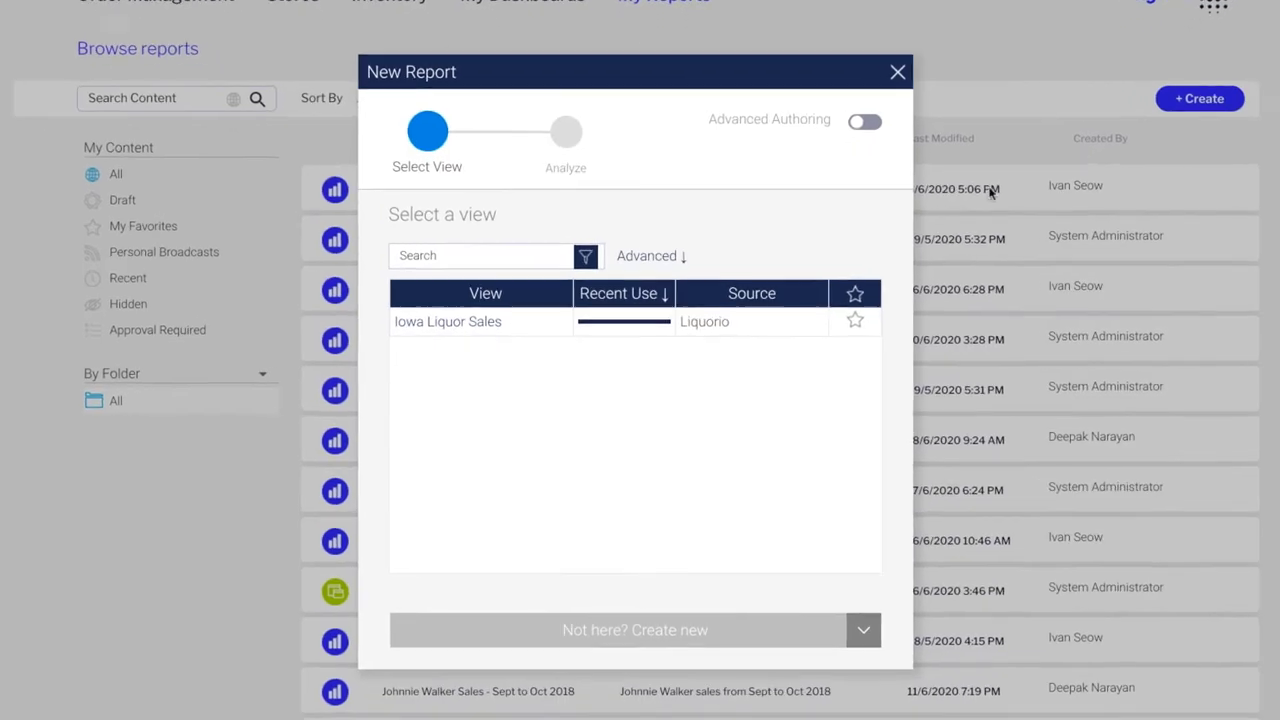
mouse_move(545, 336)
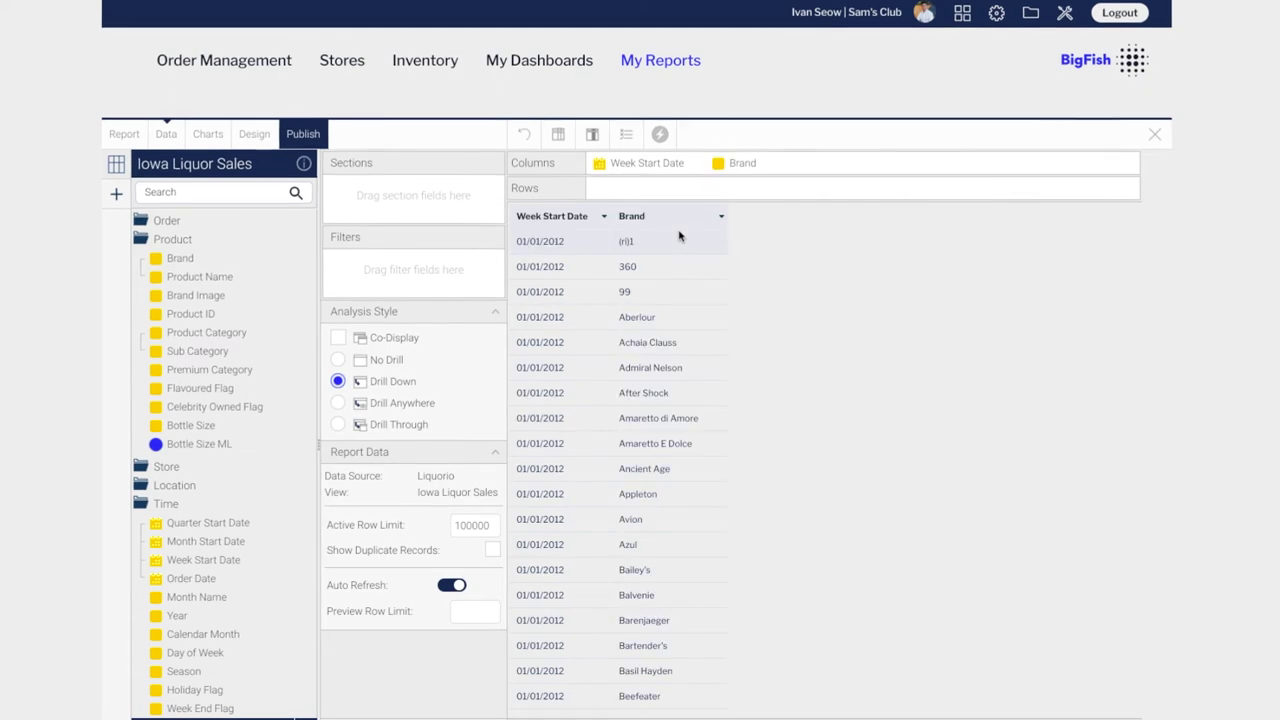
Step: Filter the report by Brand to Johnnie Walker and launch the Insight Wizard
left_click(745, 163)
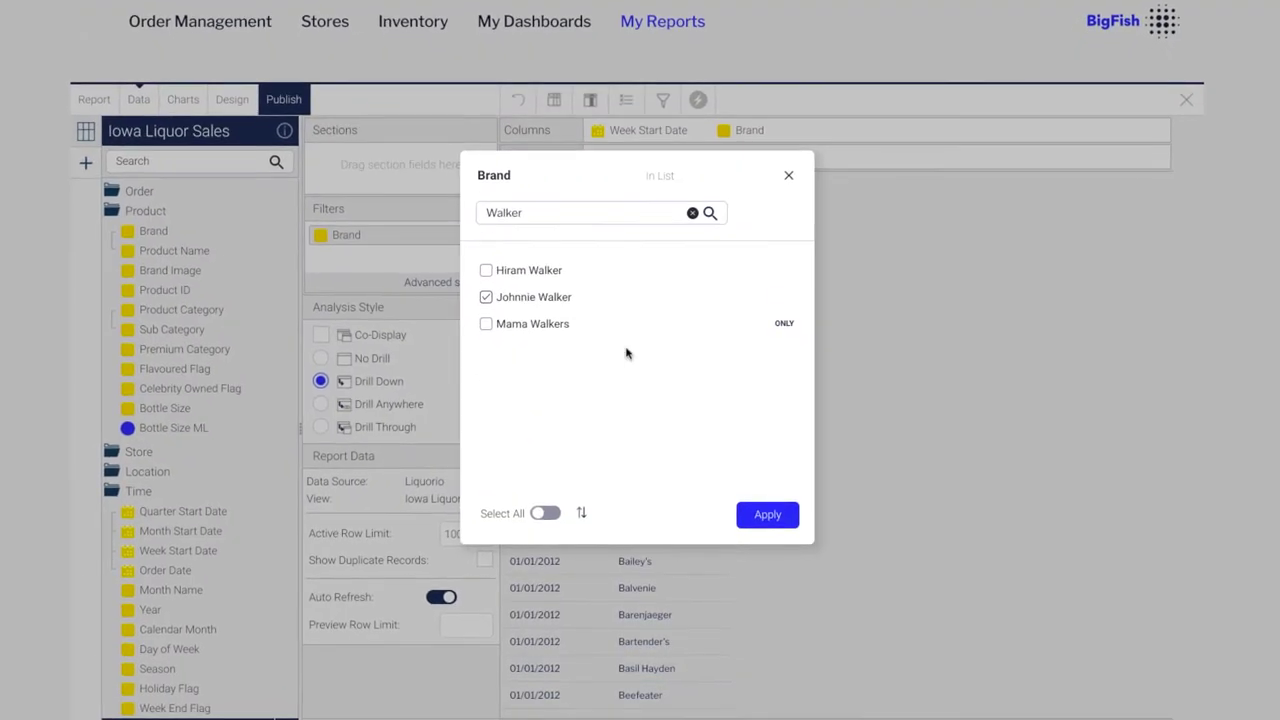
left_click(767, 514)
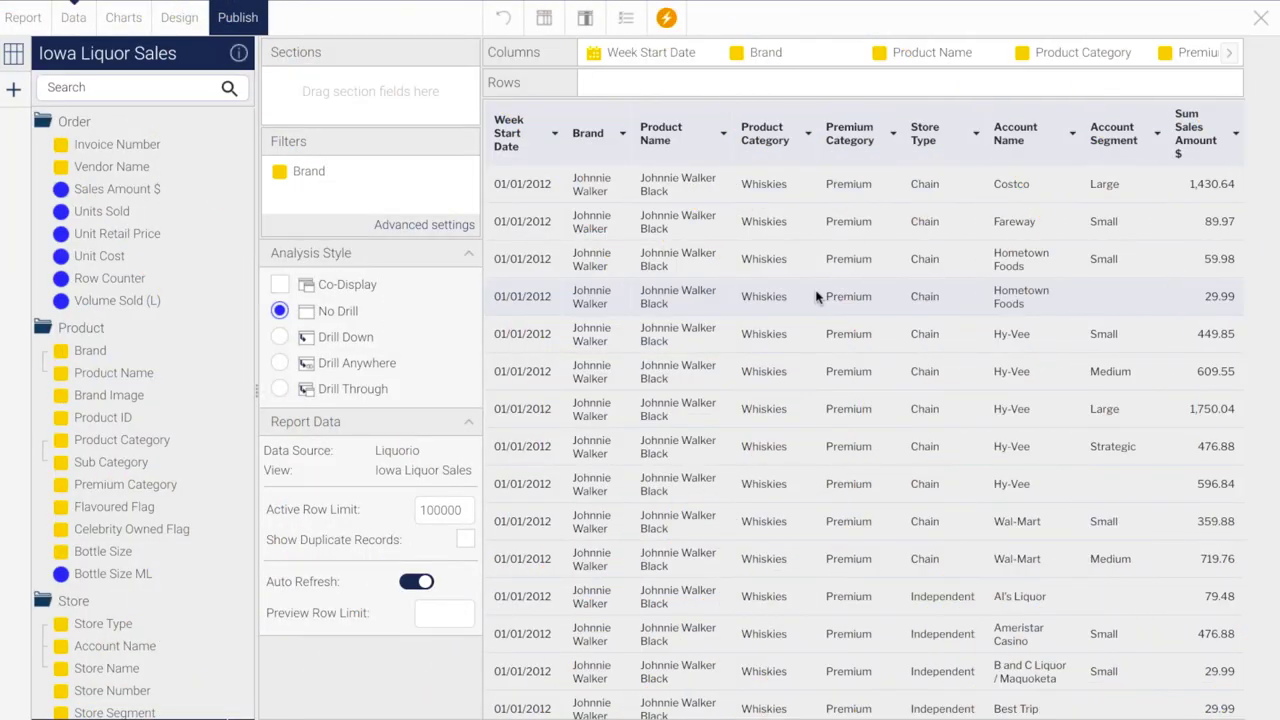
left_click(669, 18)
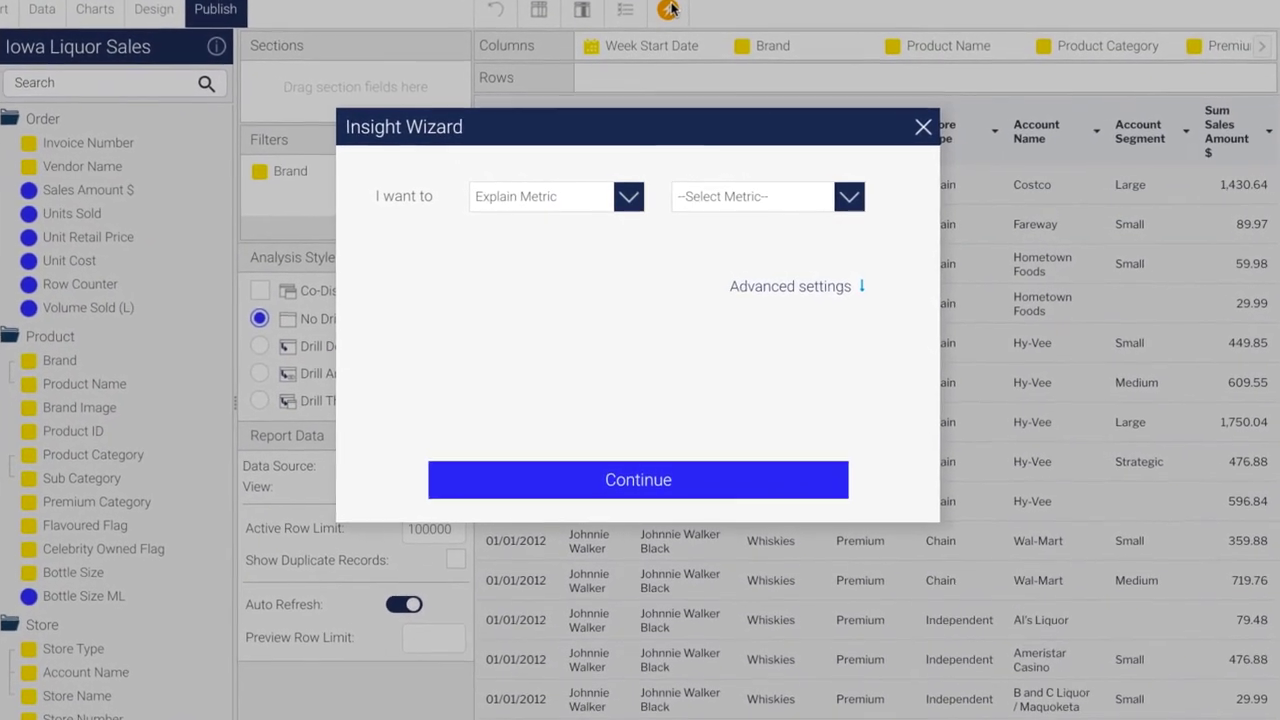
Step: Run a Compare Dates insight: October 2018 versus September 2018 by month on Sum Sales Amount $
left_click(631, 197)
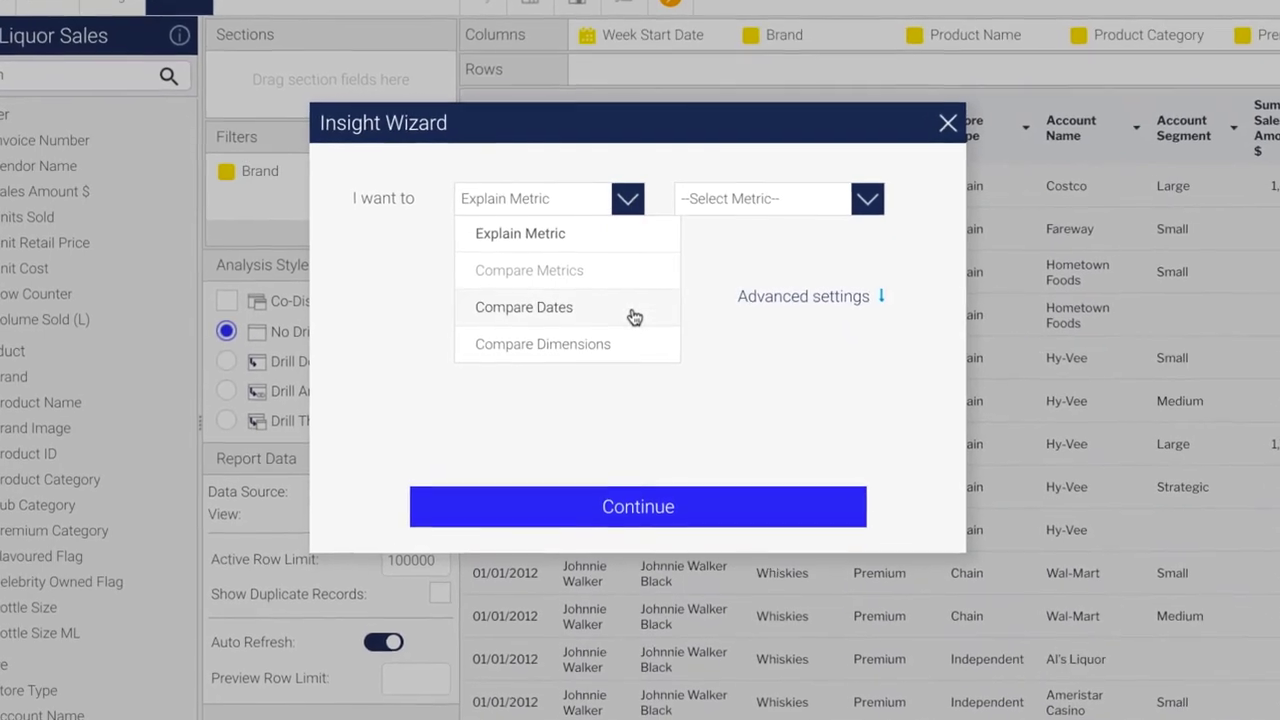
left_click(630, 305)
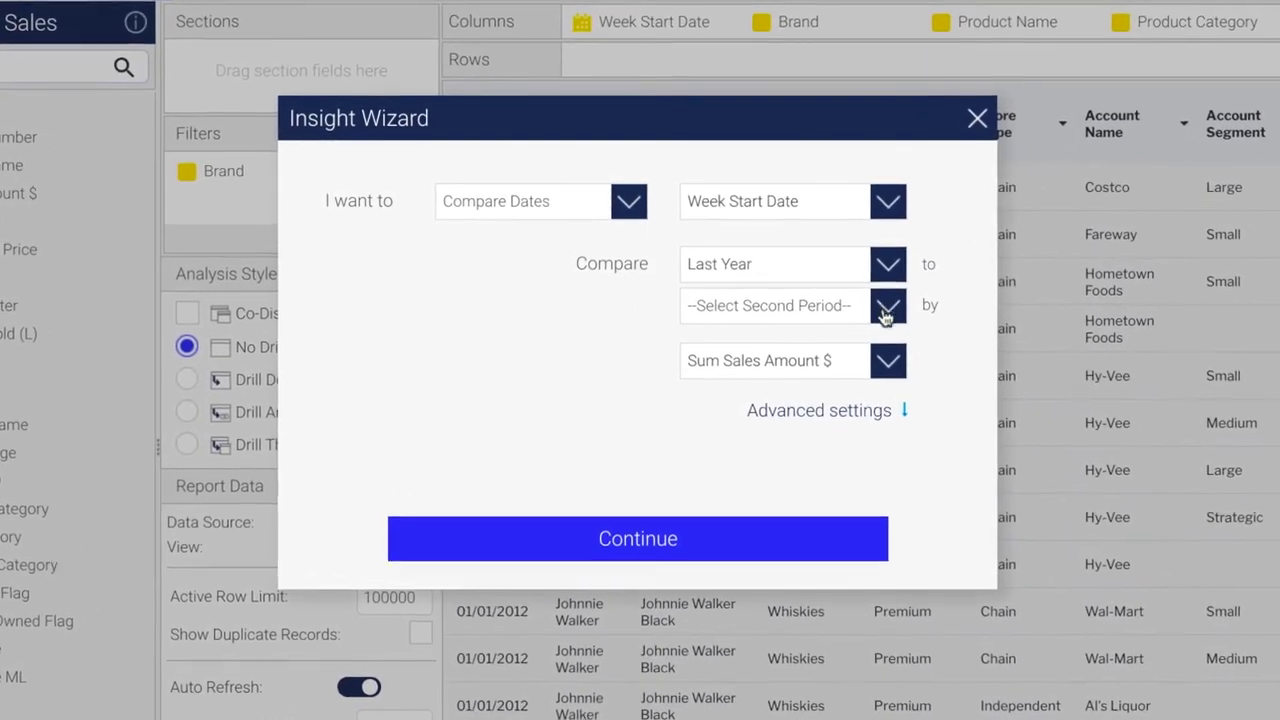
left_click(882, 262)
left_click(845, 529)
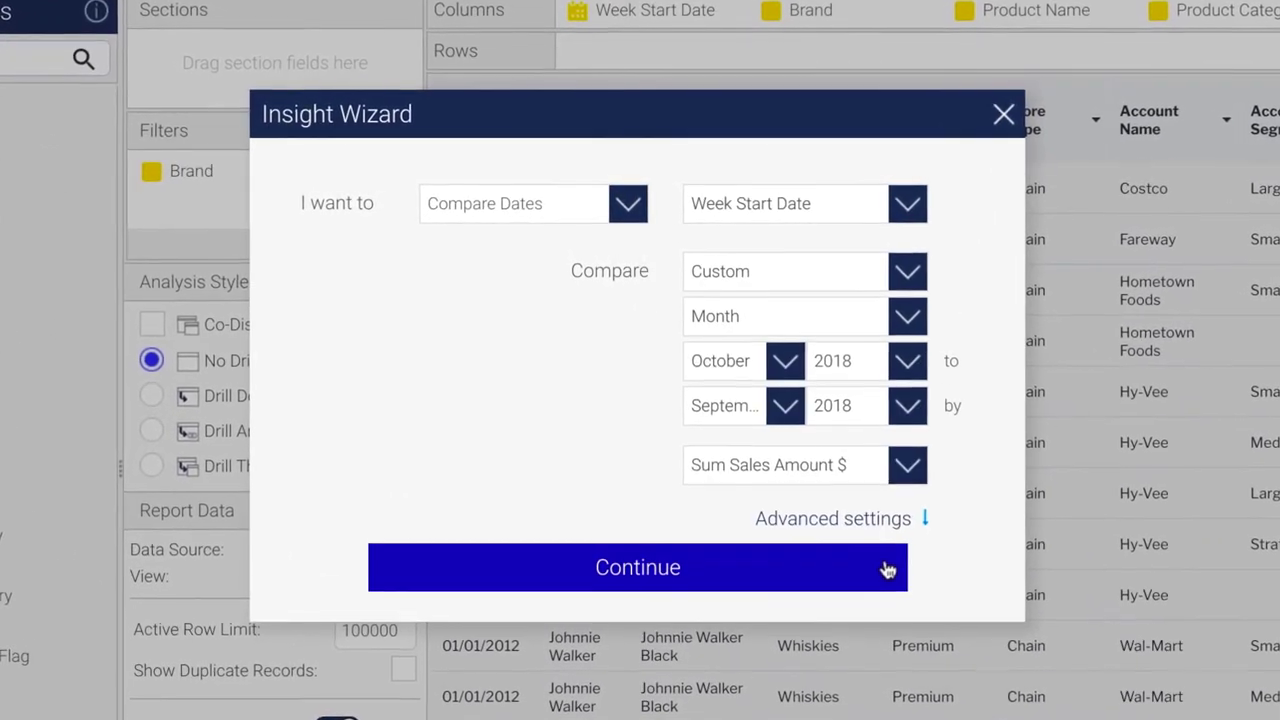
left_click(880, 566)
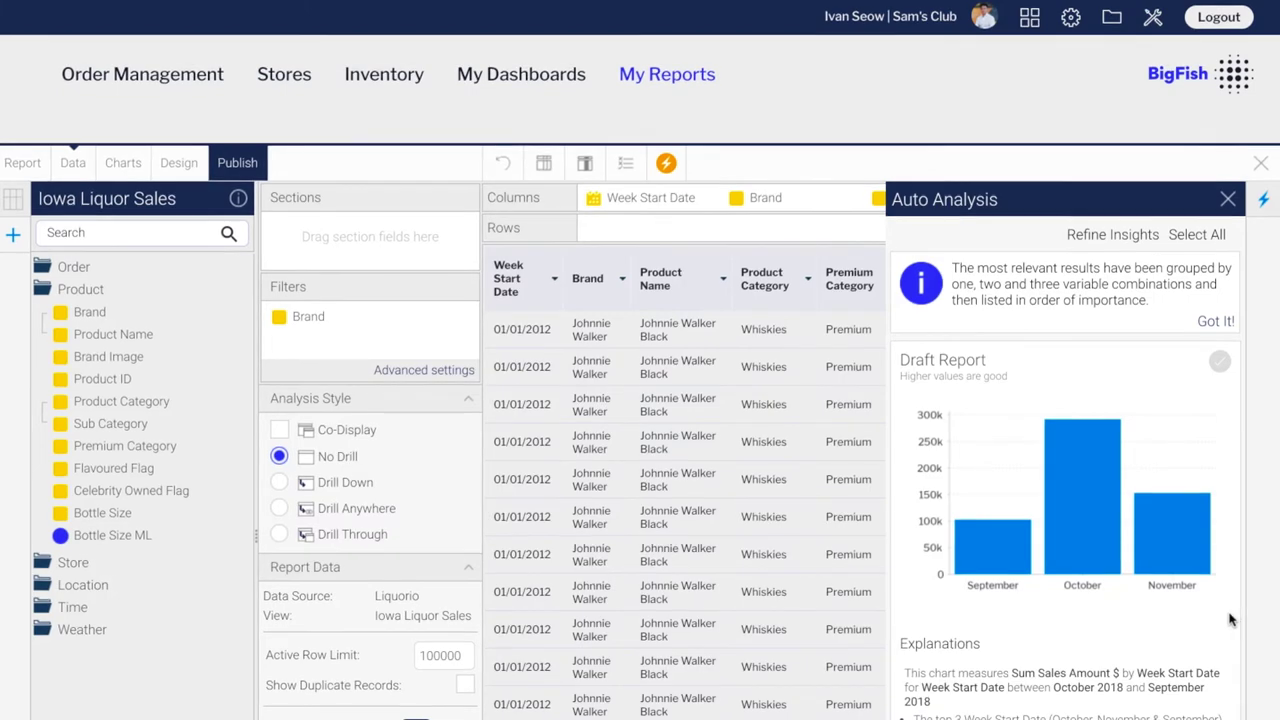
Step: Scroll the Auto Analysis results and tick the Variance by Account Name insight
scroll(1235, 617, "down", 3)
scroll(1230, 615, "down", 5)
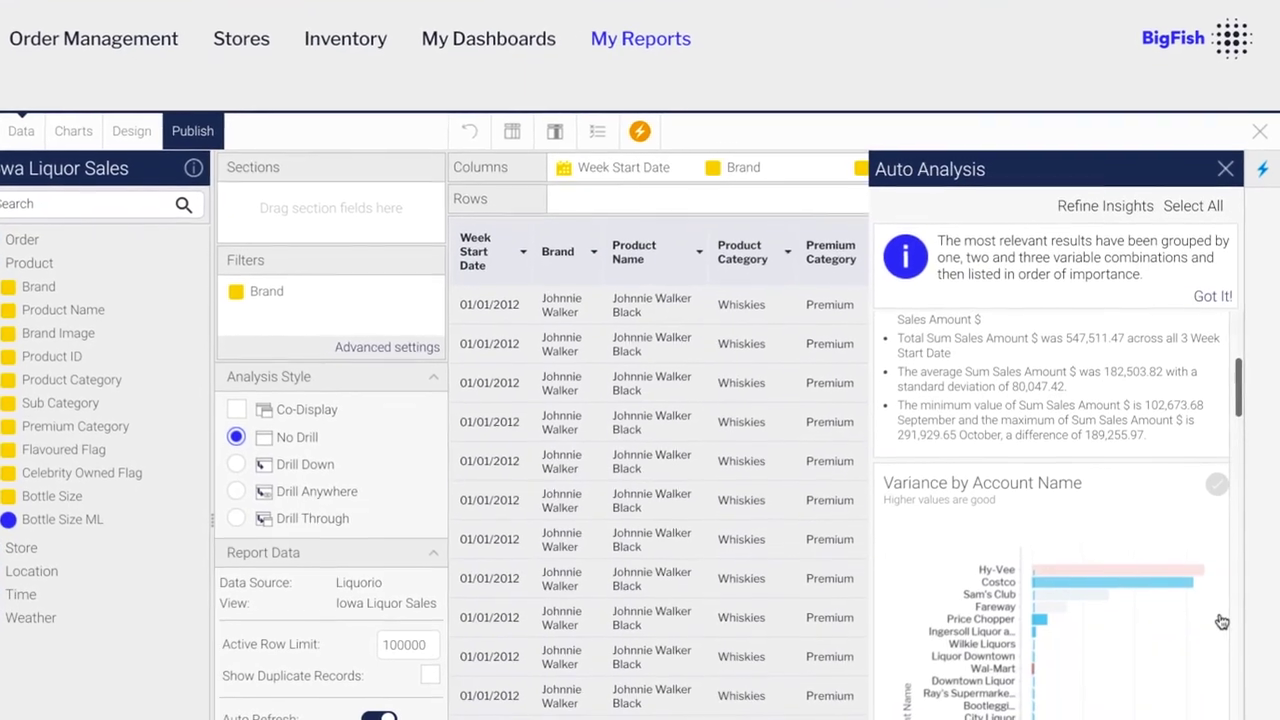
scroll(1228, 607, "down", 3)
scroll(1220, 612, "down", 1)
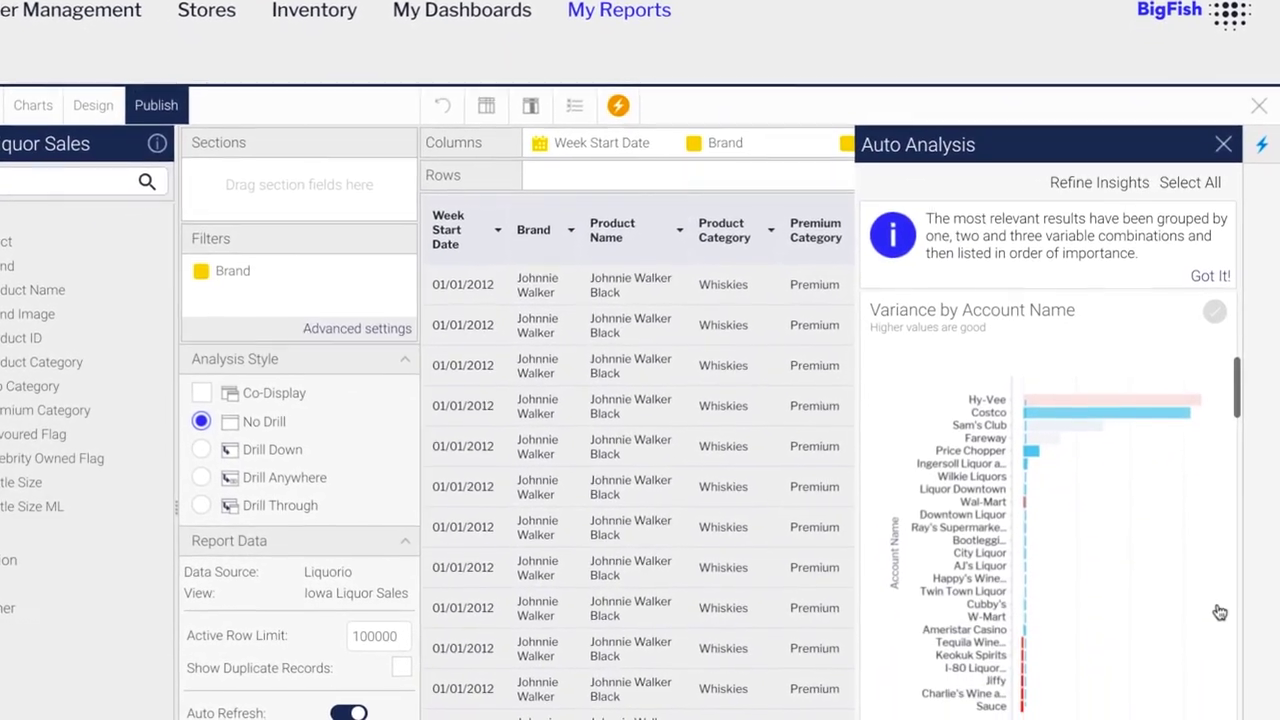
left_click(1214, 320)
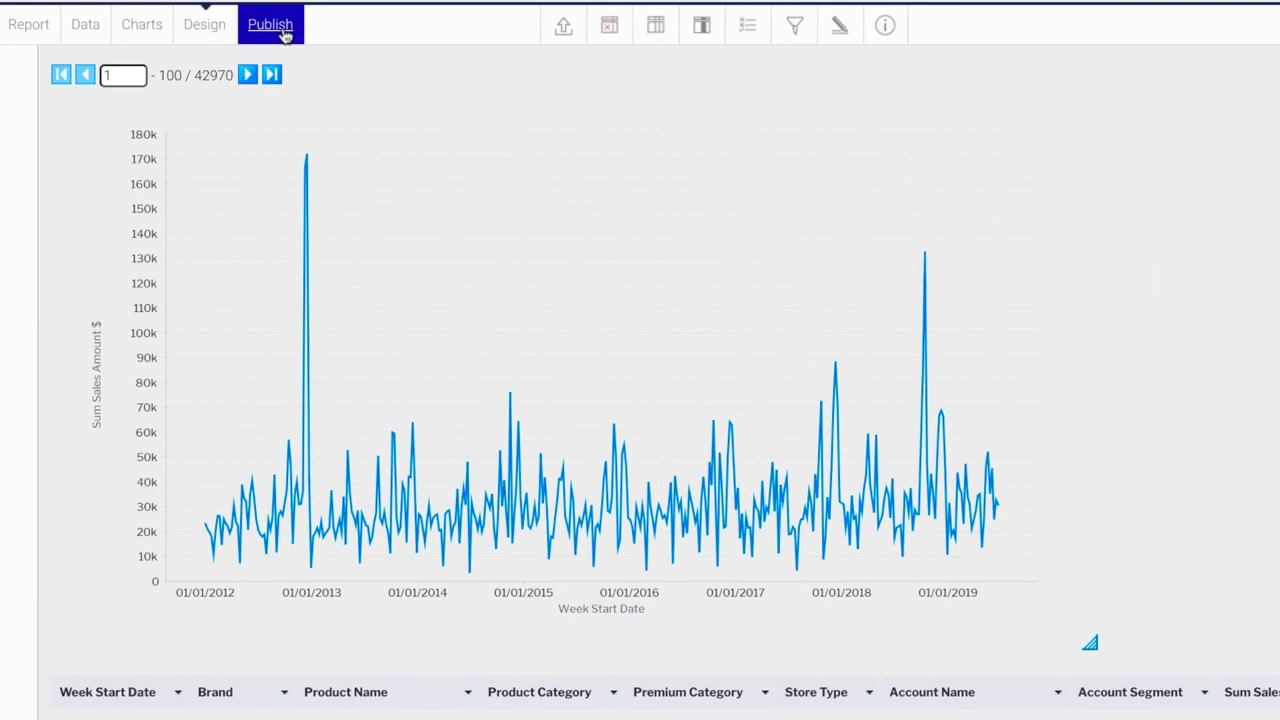
Step: Publish the report as 'Liquor Sales' described 'Weekly sales for Johnnie Walker', then open Share
left_click(285, 36)
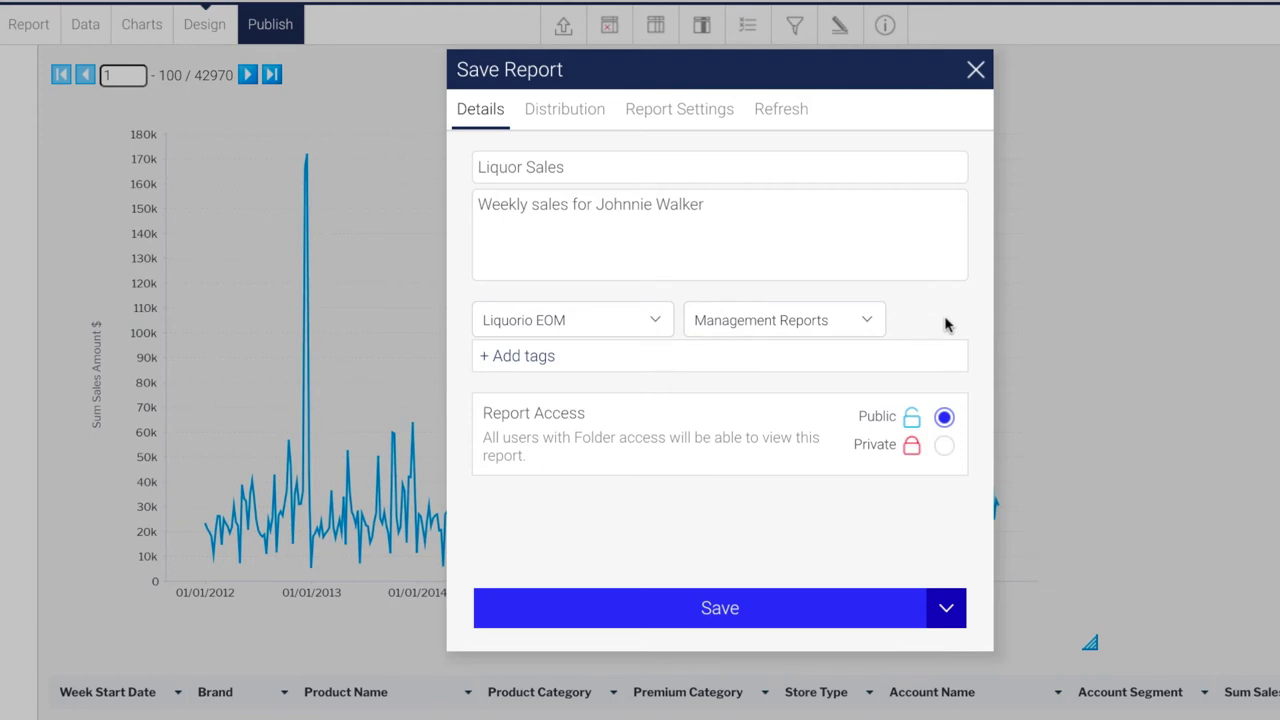
left_click(903, 609)
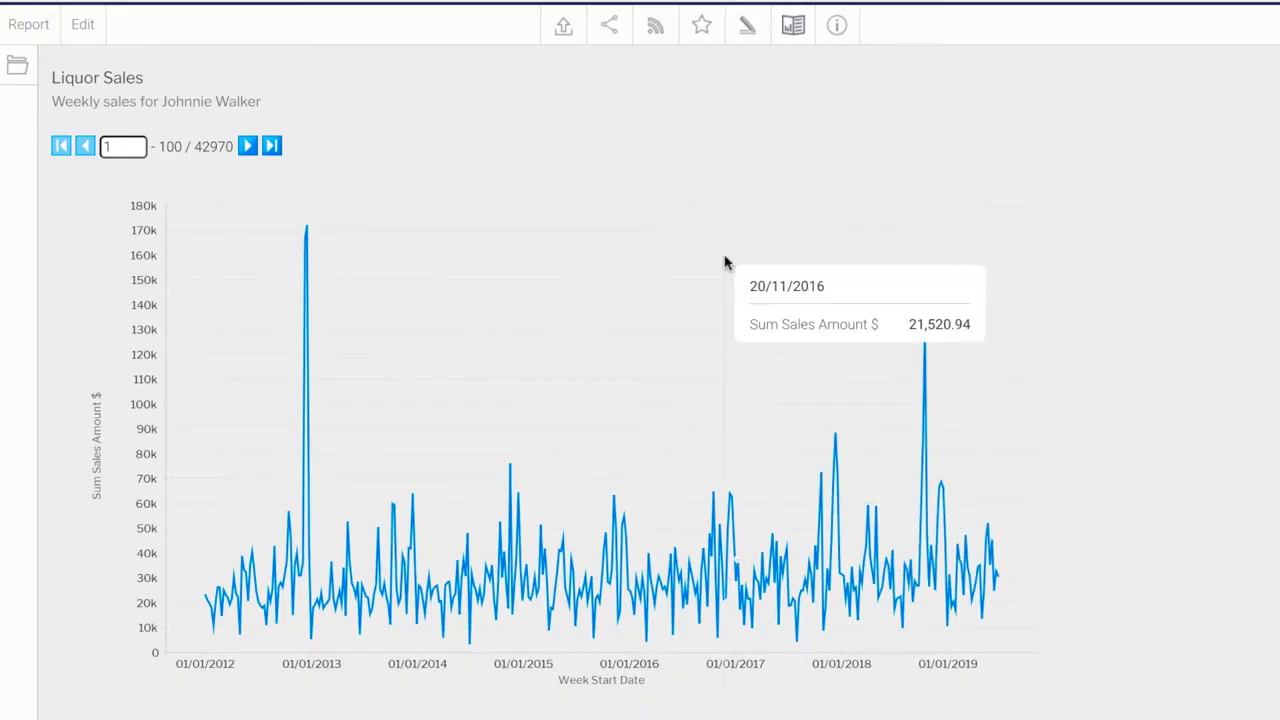
left_click(608, 35)
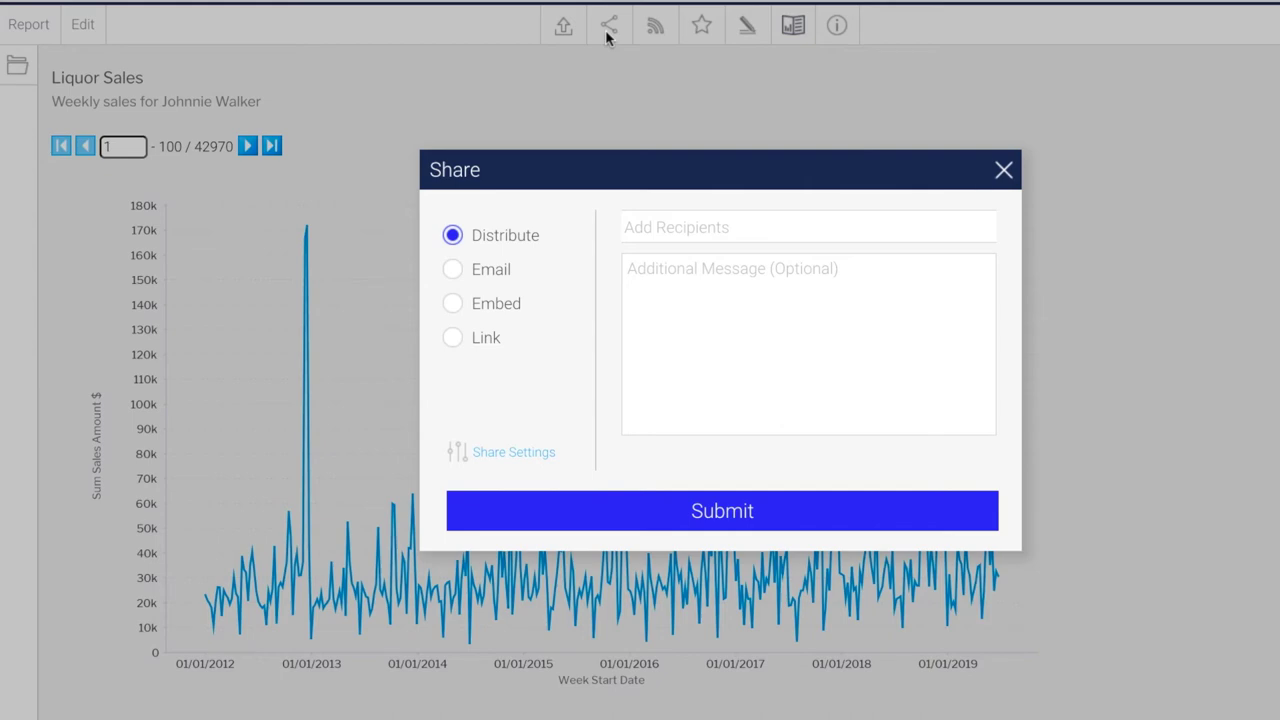
Step: Close Share and start a new email broadcast for the report with one recipient
left_click(607, 33)
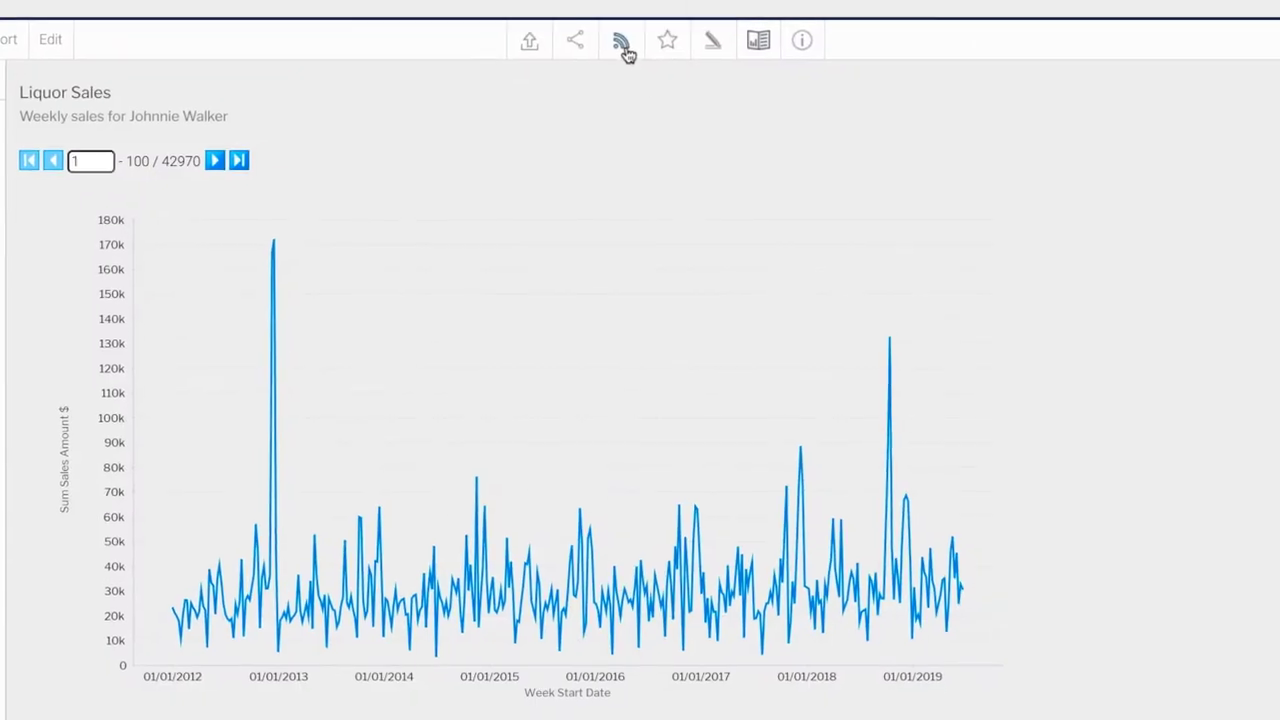
left_click(622, 44)
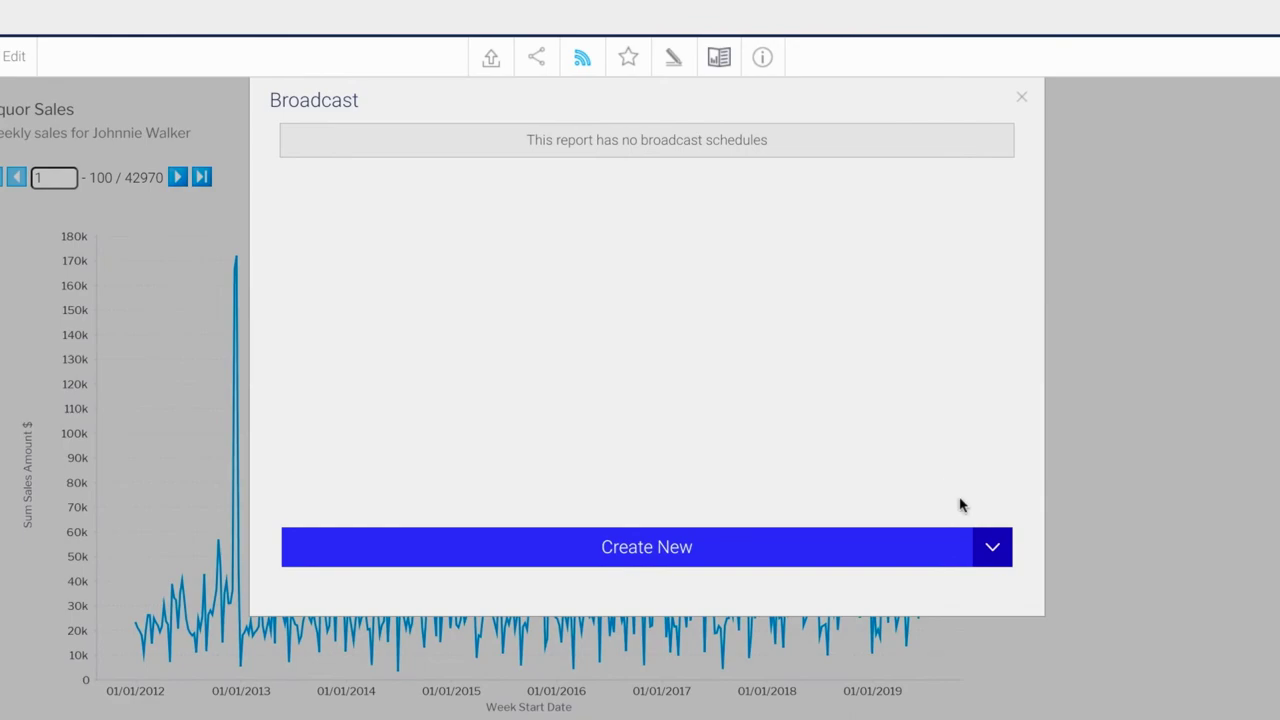
left_click(992, 547)
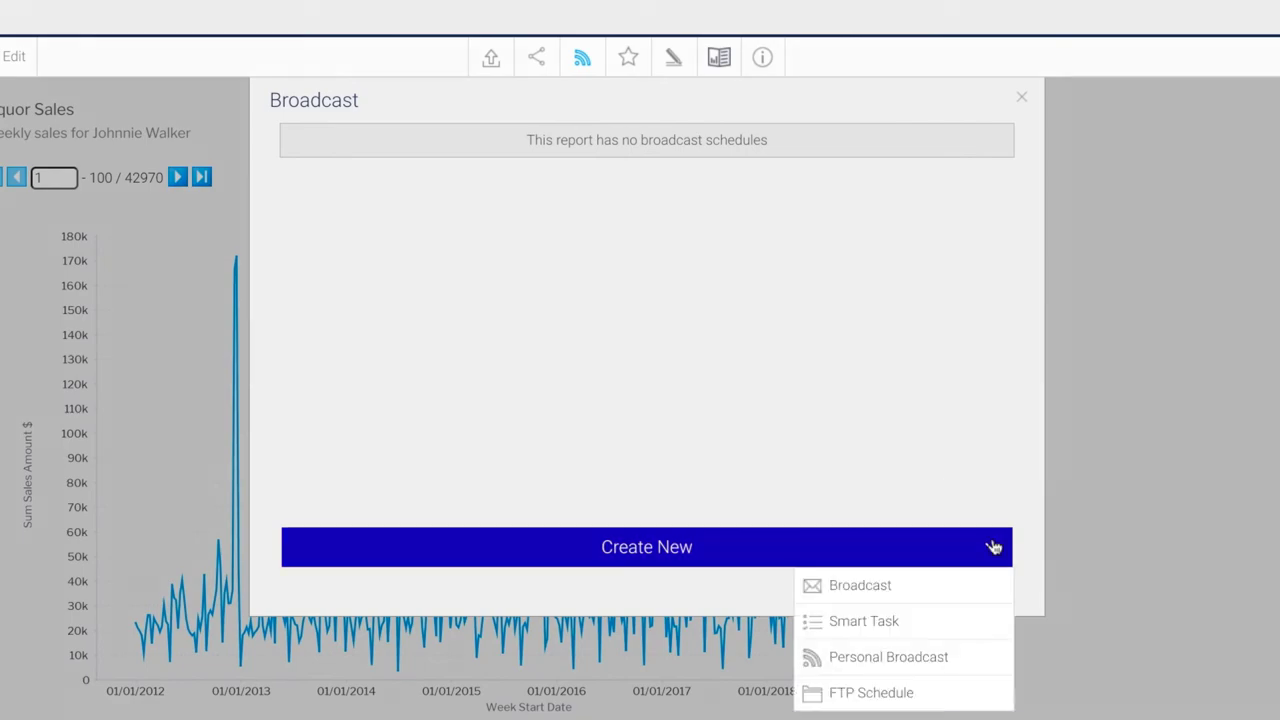
left_click(977, 586)
left_click(470, 25)
left_click(470, 31)
Step: Give the broadcast subject 'Weekly Liquor Sales', body 'Showing sales for Johnnie Walker', Friday delivery, and submit
left_click(457, 51)
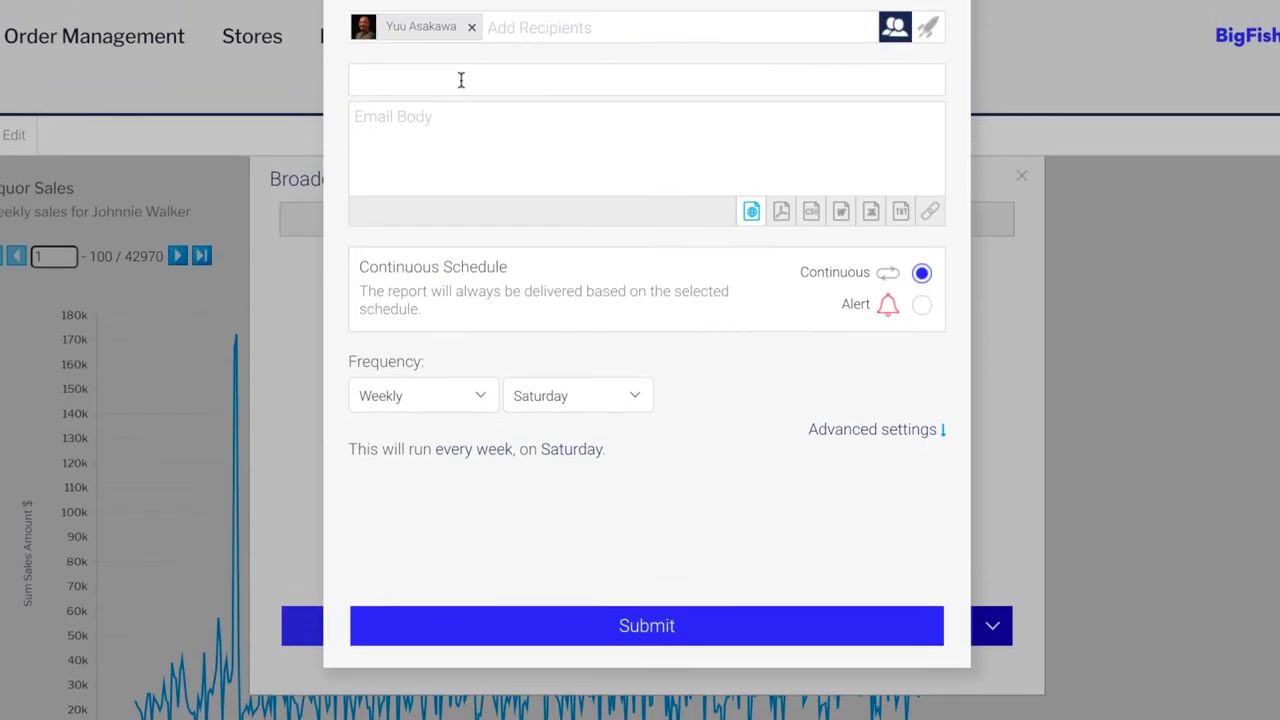
type("Weekly Liquor Sales")
key("Tab")
type("Showing sales for Johnnie Walker")
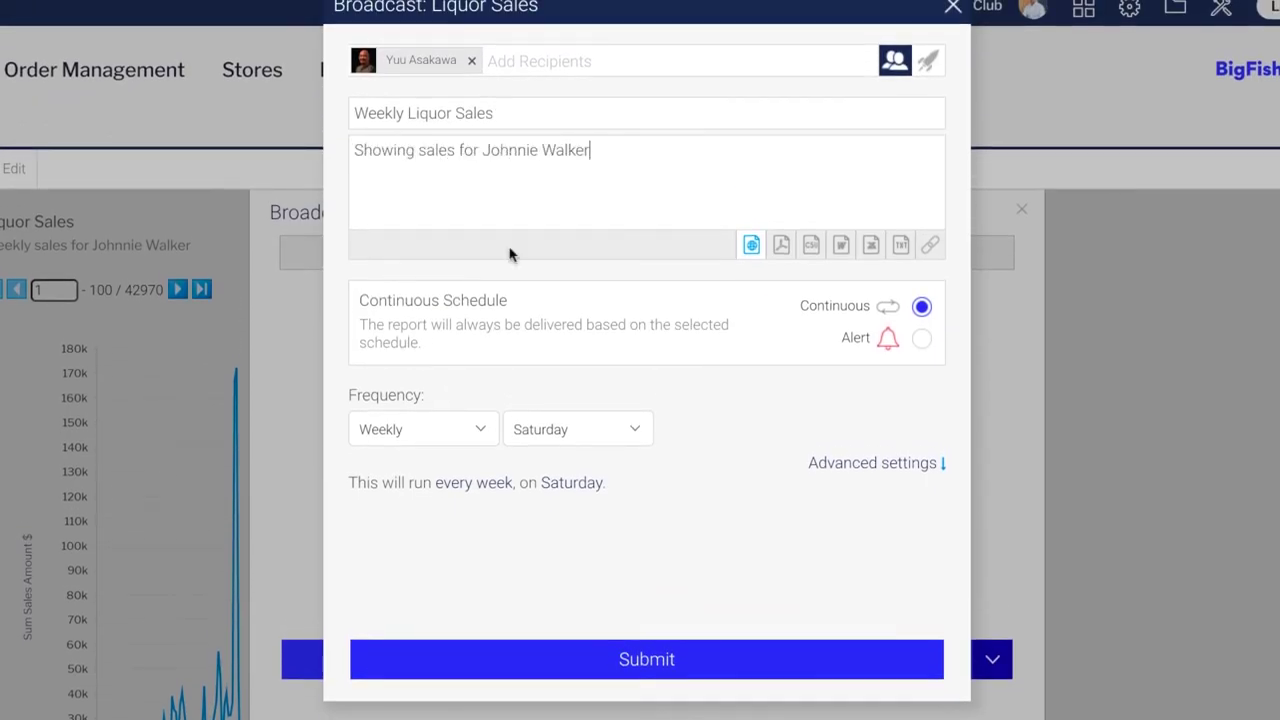
left_click(577, 429)
left_click(577, 405)
left_click(728, 659)
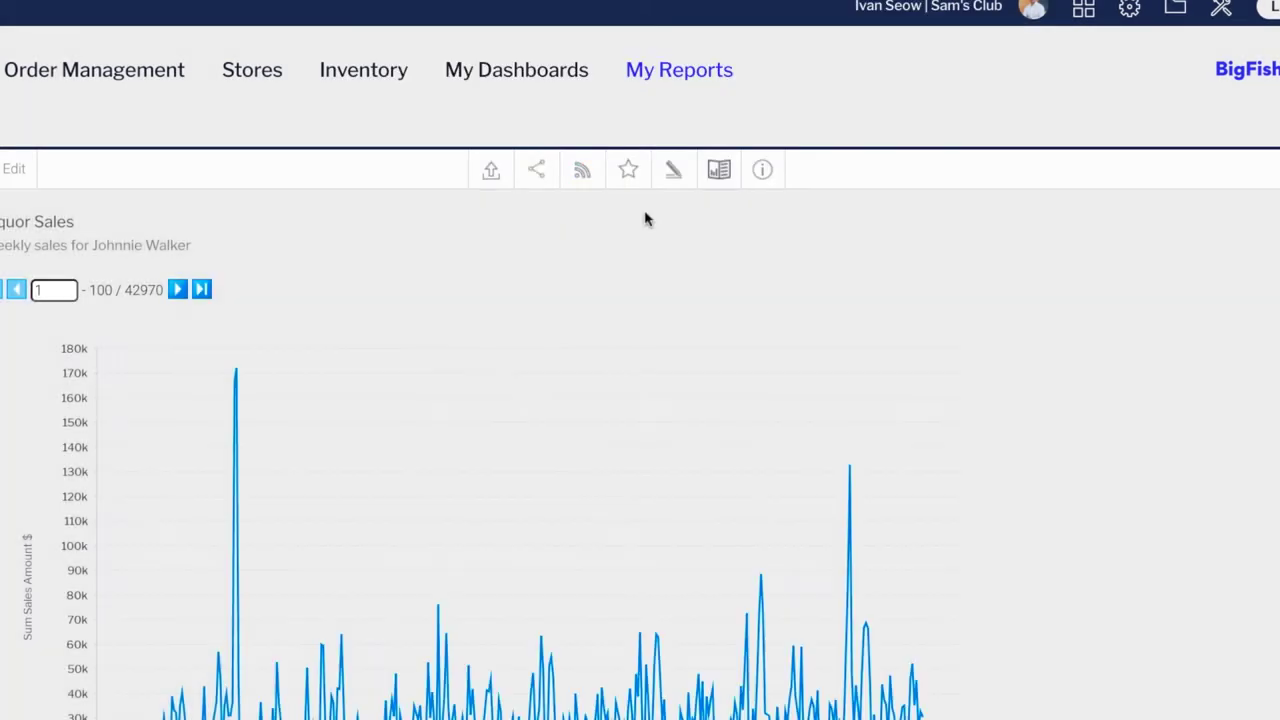
Step: Open the report's Export to PDF settings, then log out of the portal
left_click(491, 171)
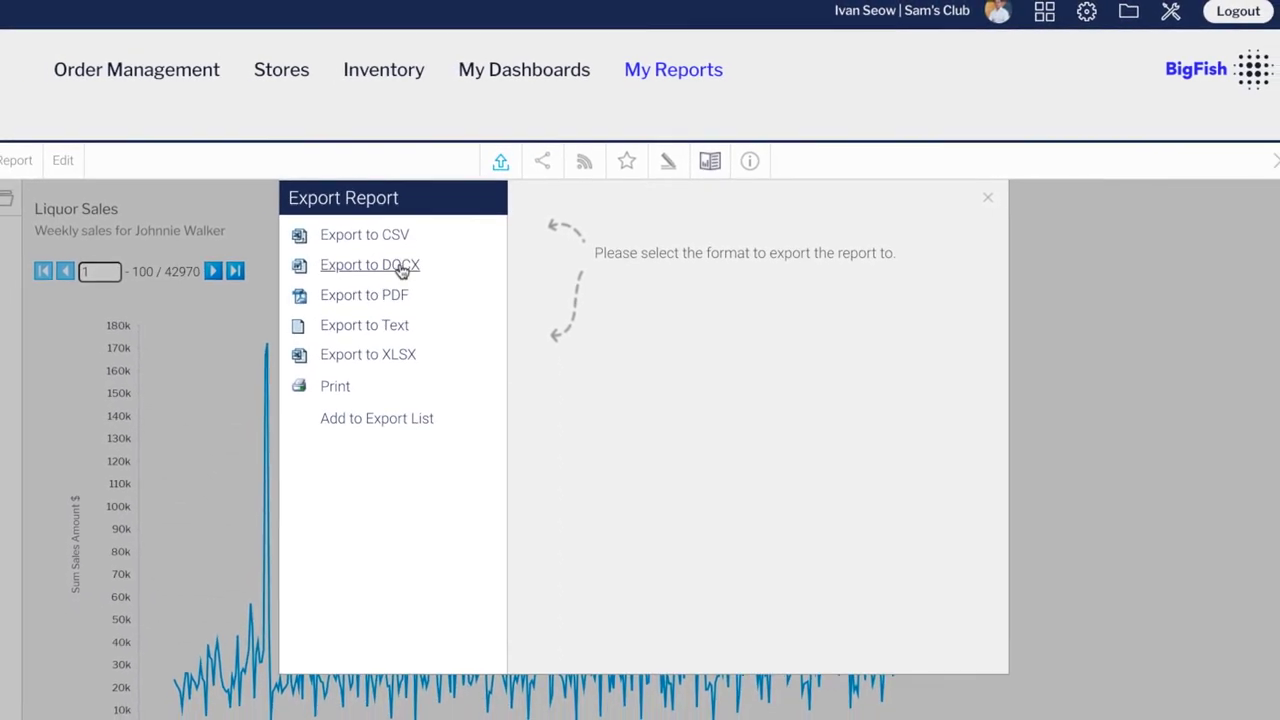
left_click(398, 298)
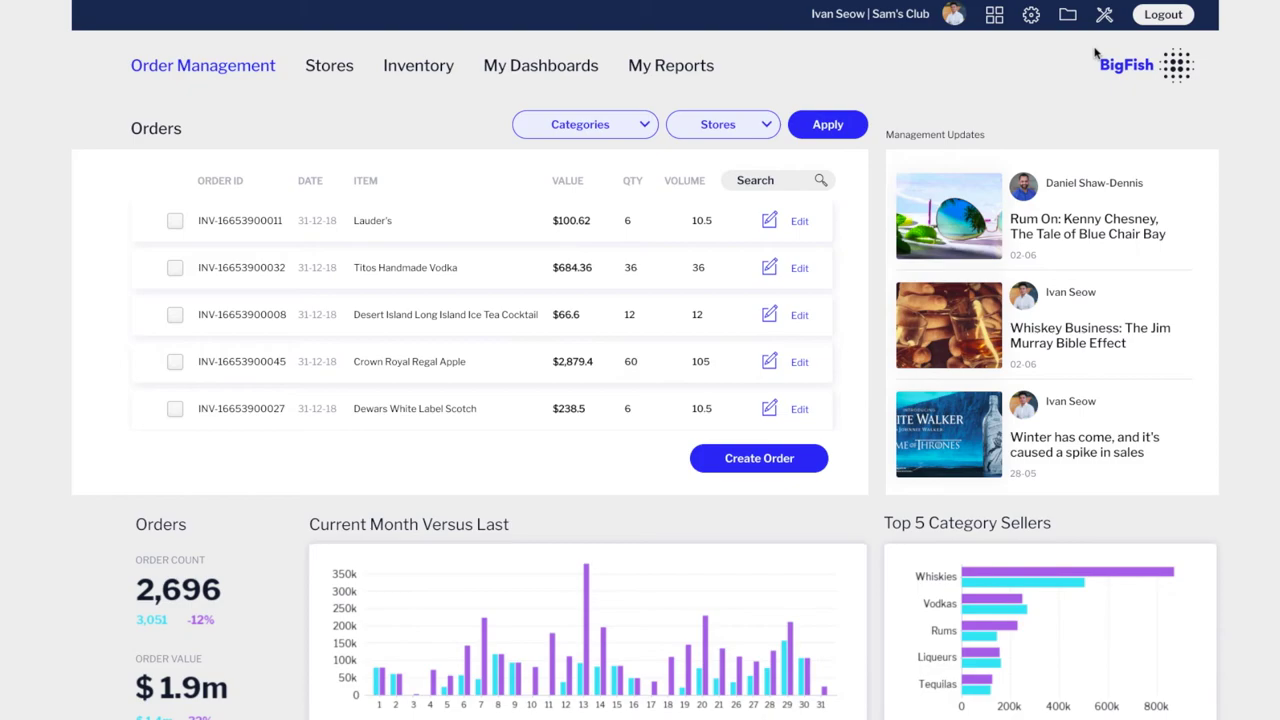
left_click(1189, 17)
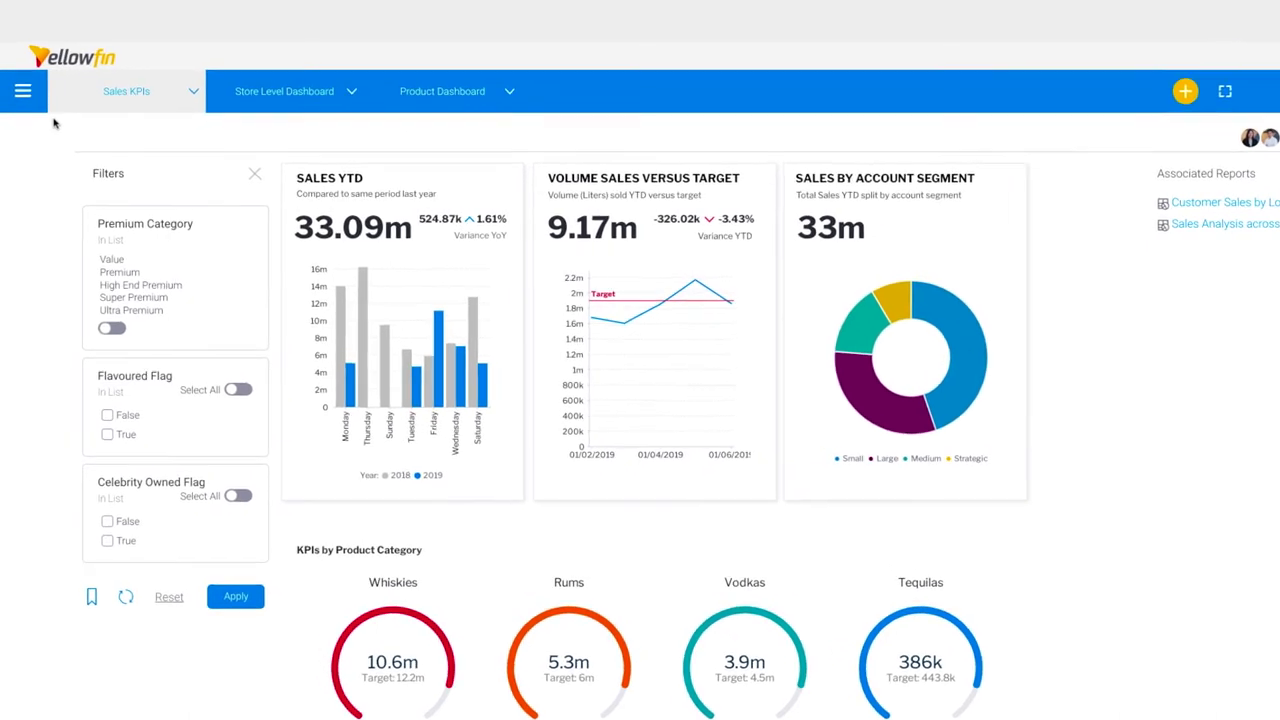
Step: Open the main navigation menu and expand My Dashboards
left_click(22, 91)
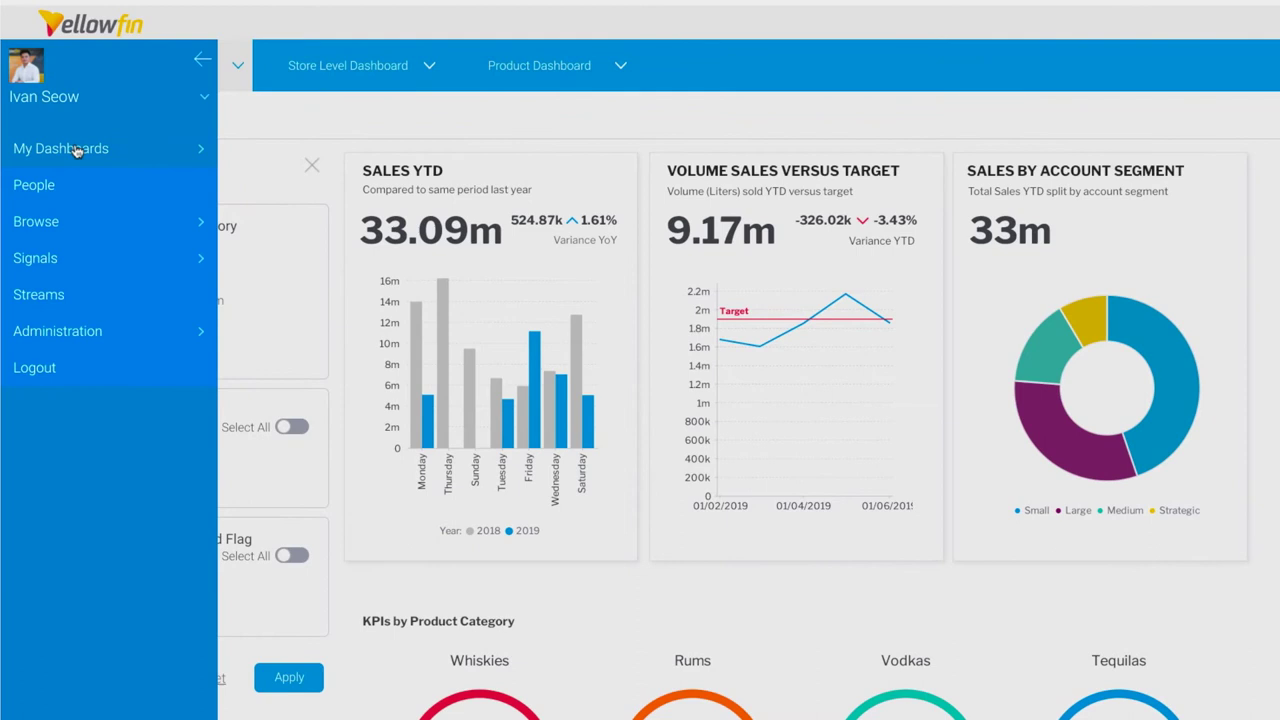
left_click(81, 150)
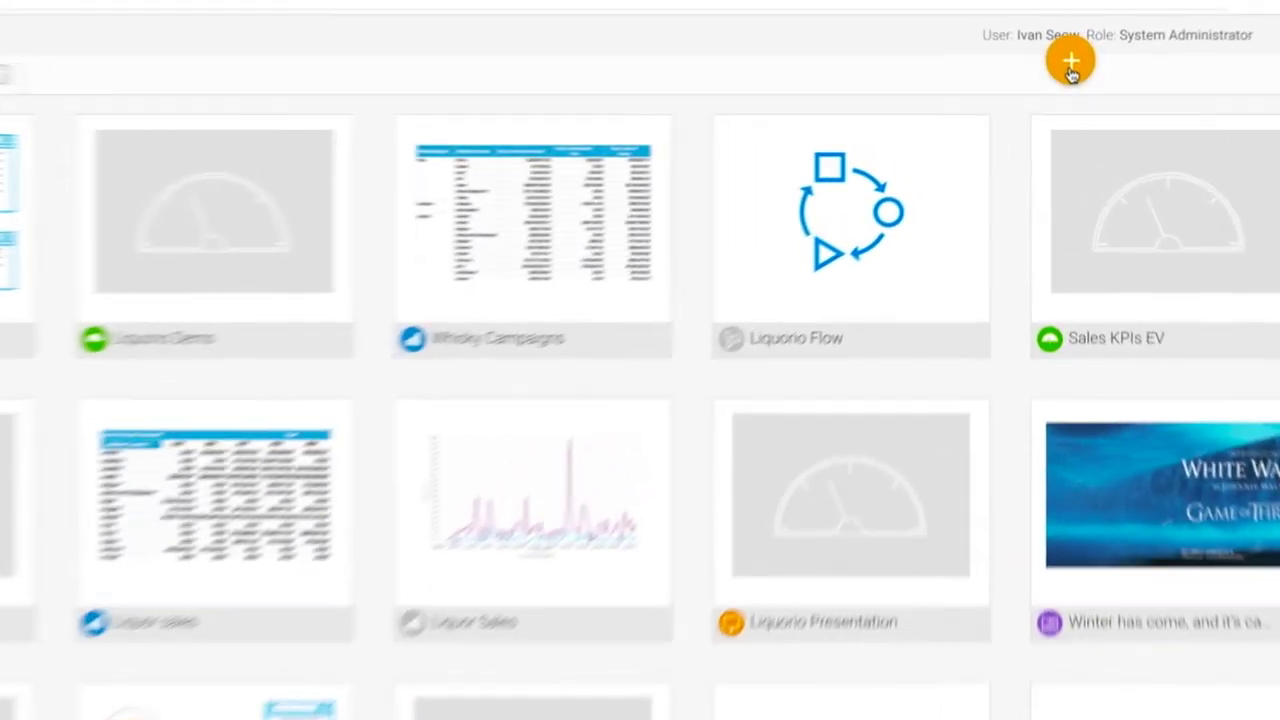
Step: Create a CSV data source in the Writable Database described as 'Store Sales' and continue to data preparation
left_click(1068, 85)
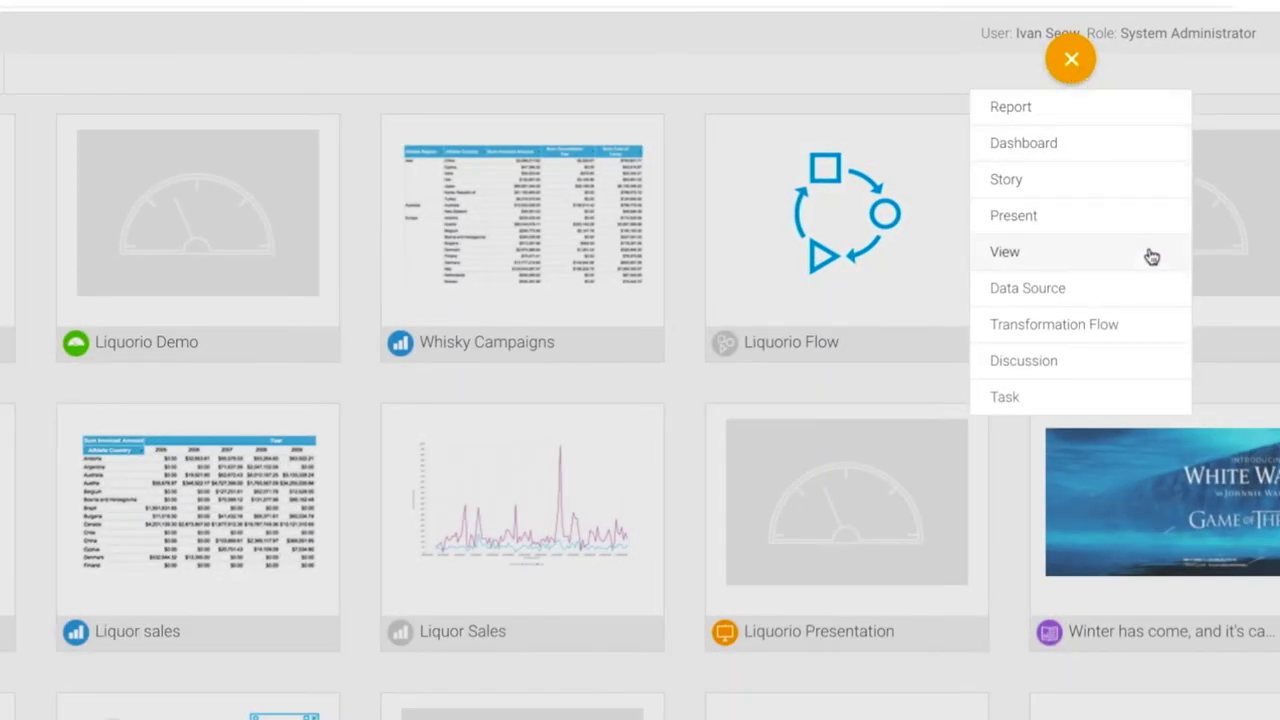
left_click(1151, 286)
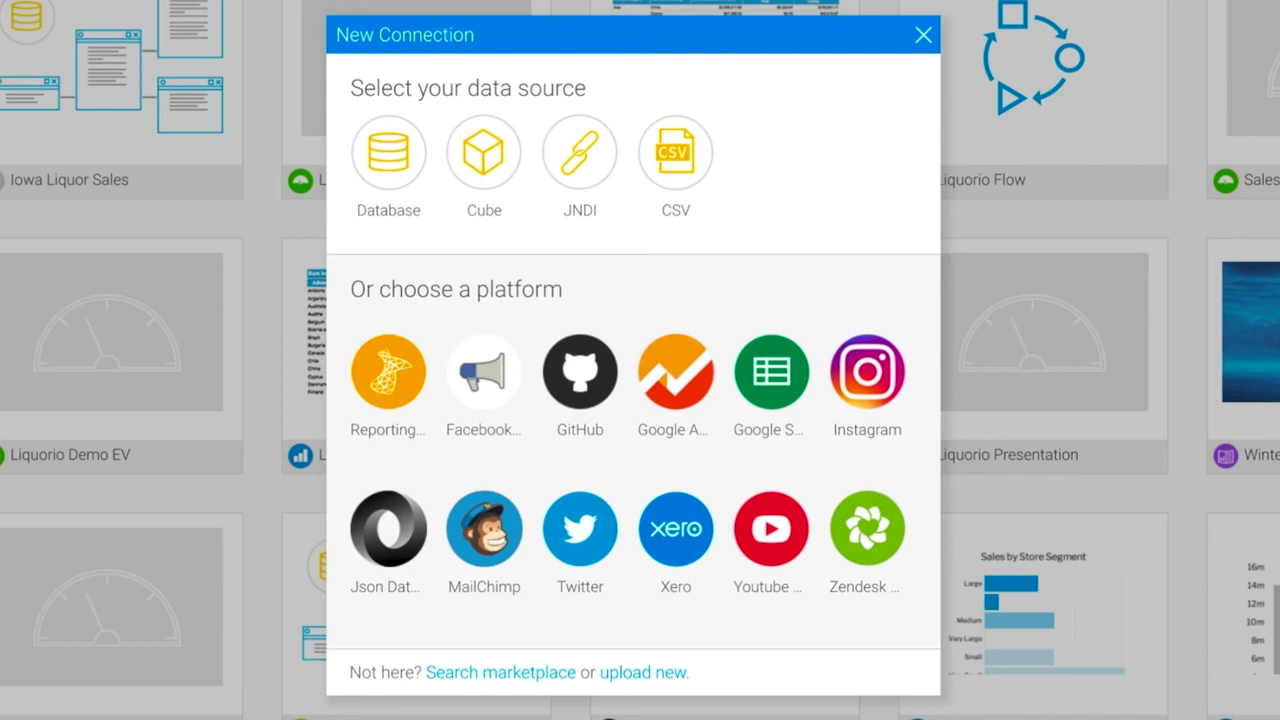
left_click(688, 158)
left_click(900, 206)
left_click(880, 278)
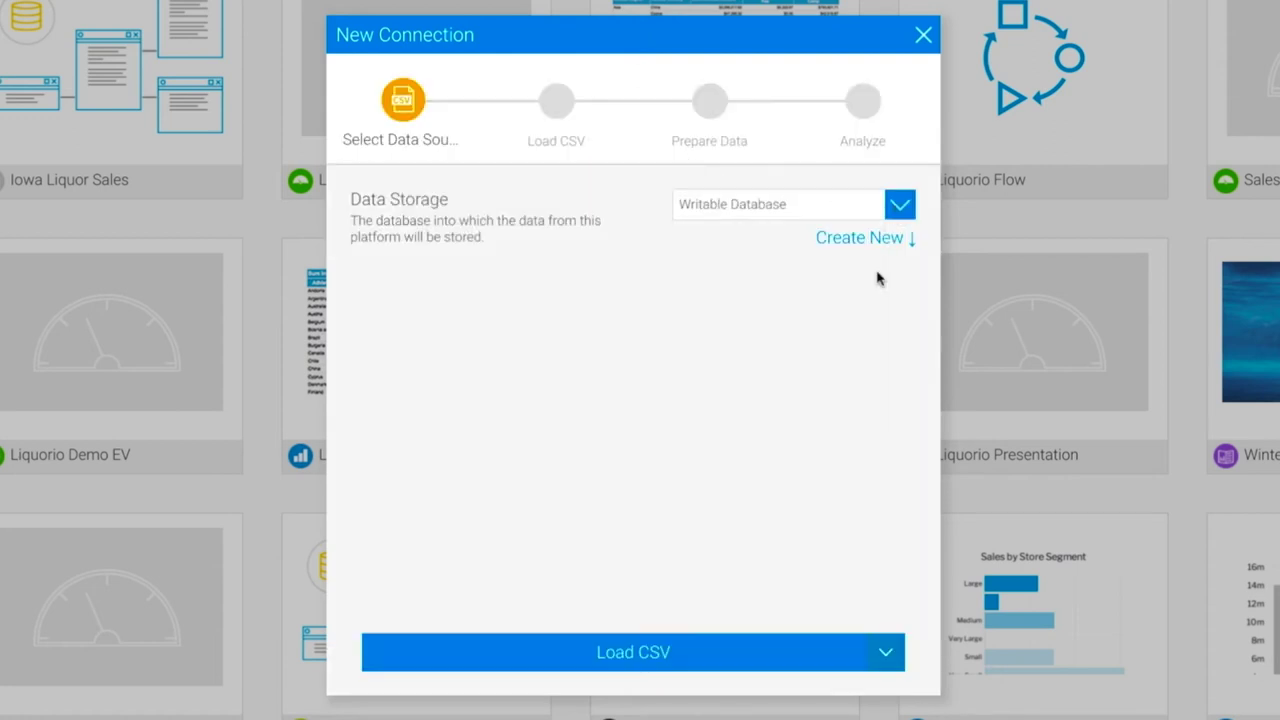
left_click(846, 663)
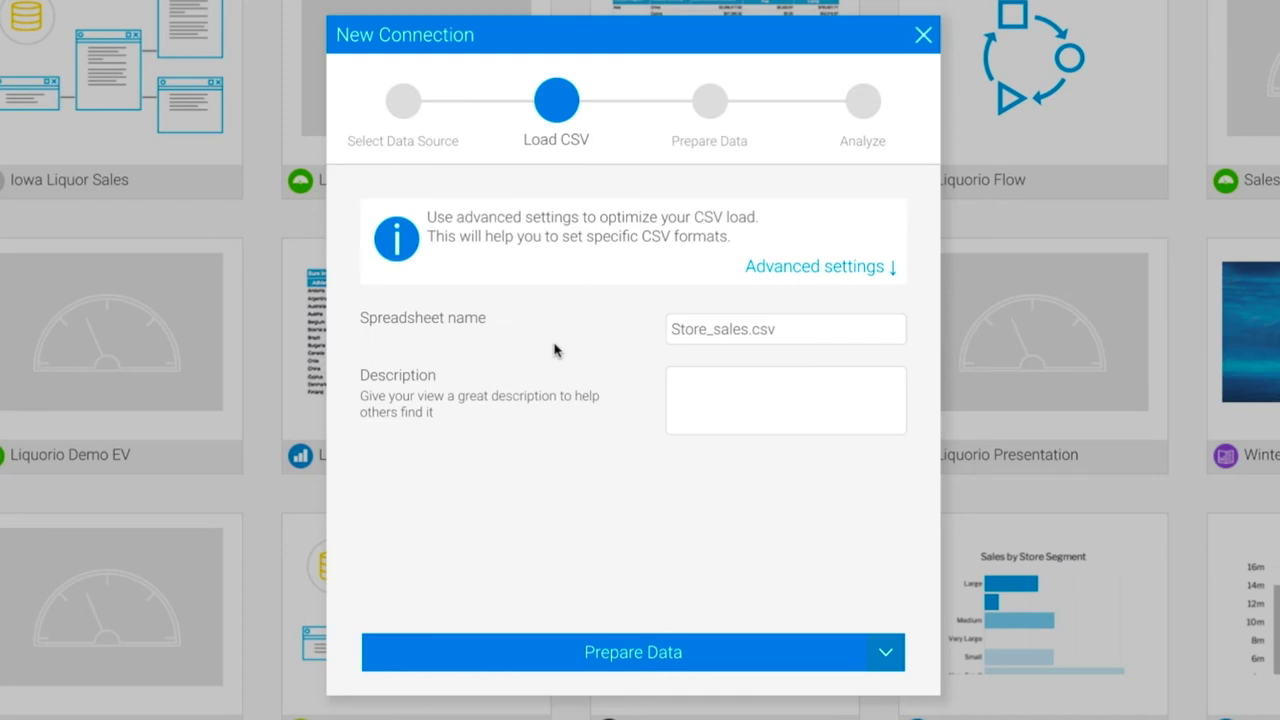
left_click(768, 386)
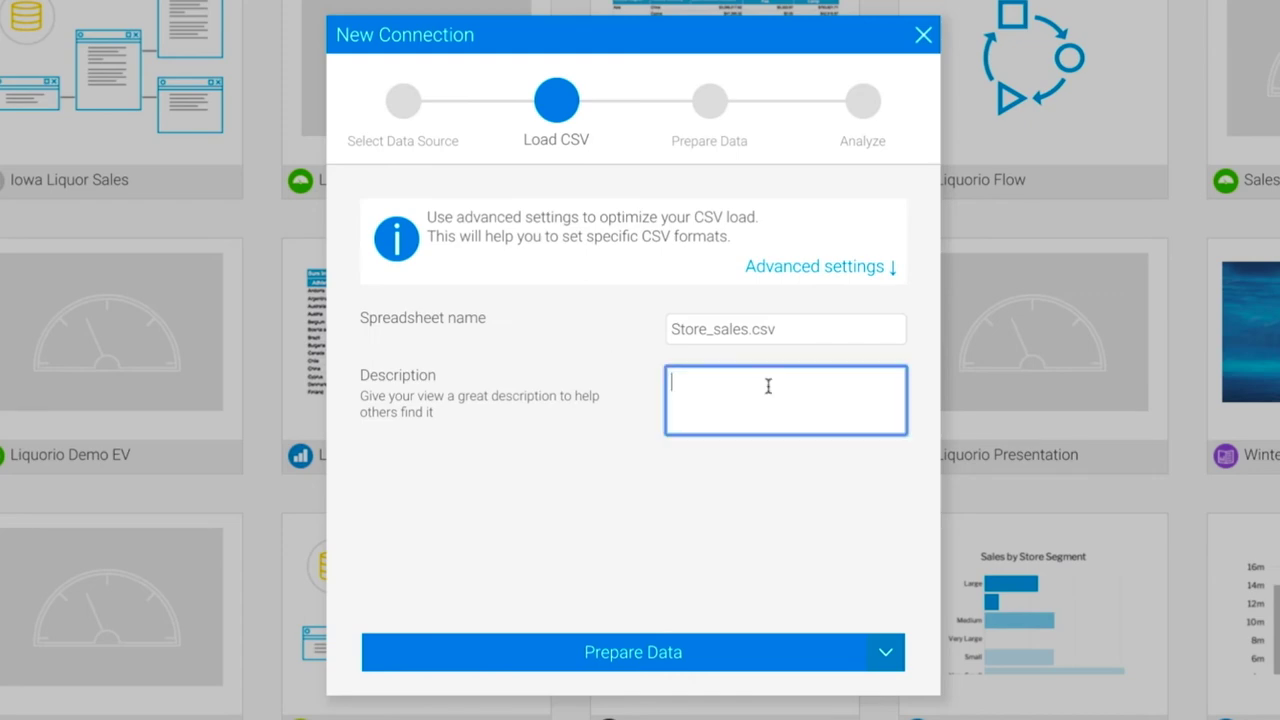
type("Store Sales")
left_click(756, 664)
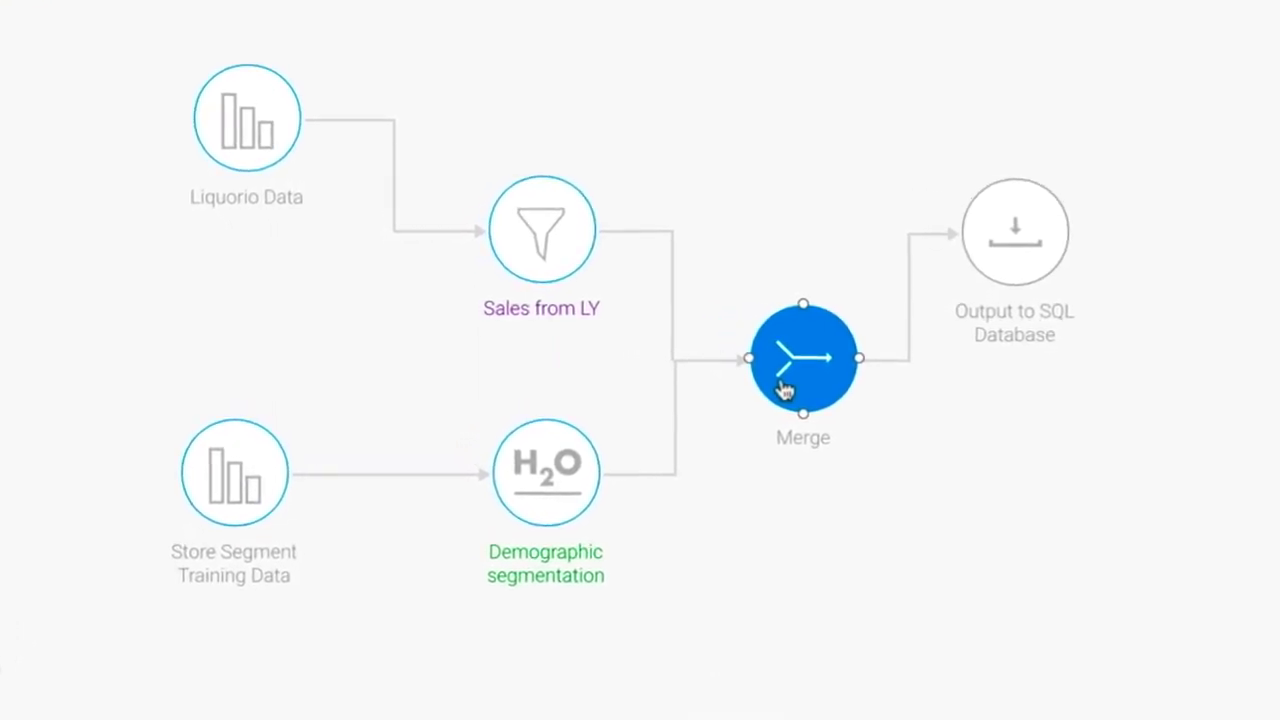
Step: Show the transformation steps of the H2O store-segmentation data flow
left_click(22, 65)
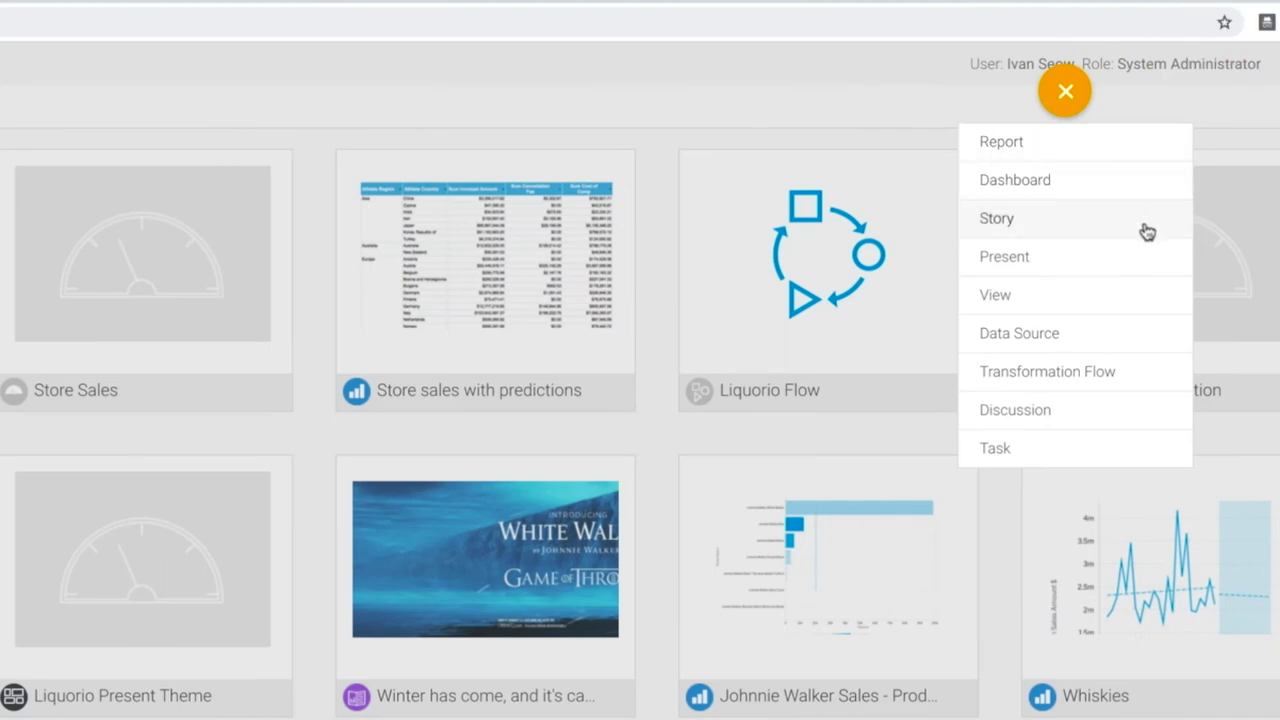
Step: Start a new Multiple Tables view on the Liquorio Exasol data source
left_click(1146, 292)
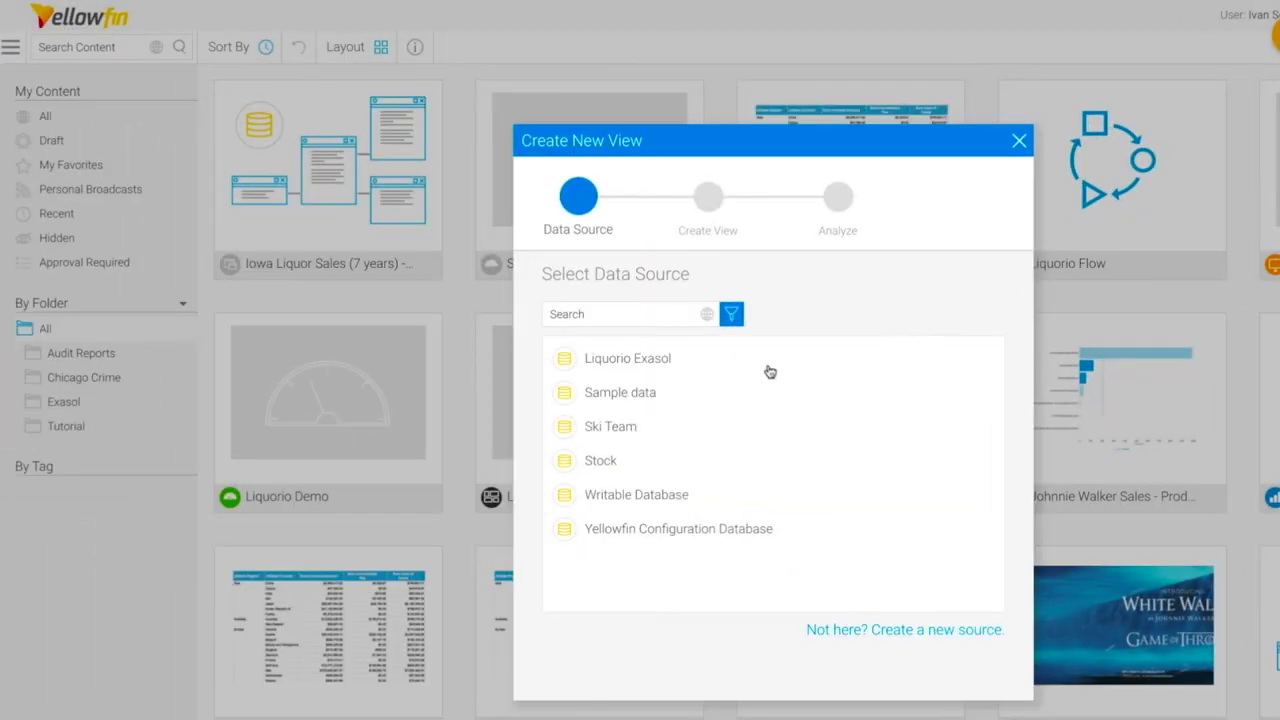
left_click(676, 395)
left_click(1002, 298)
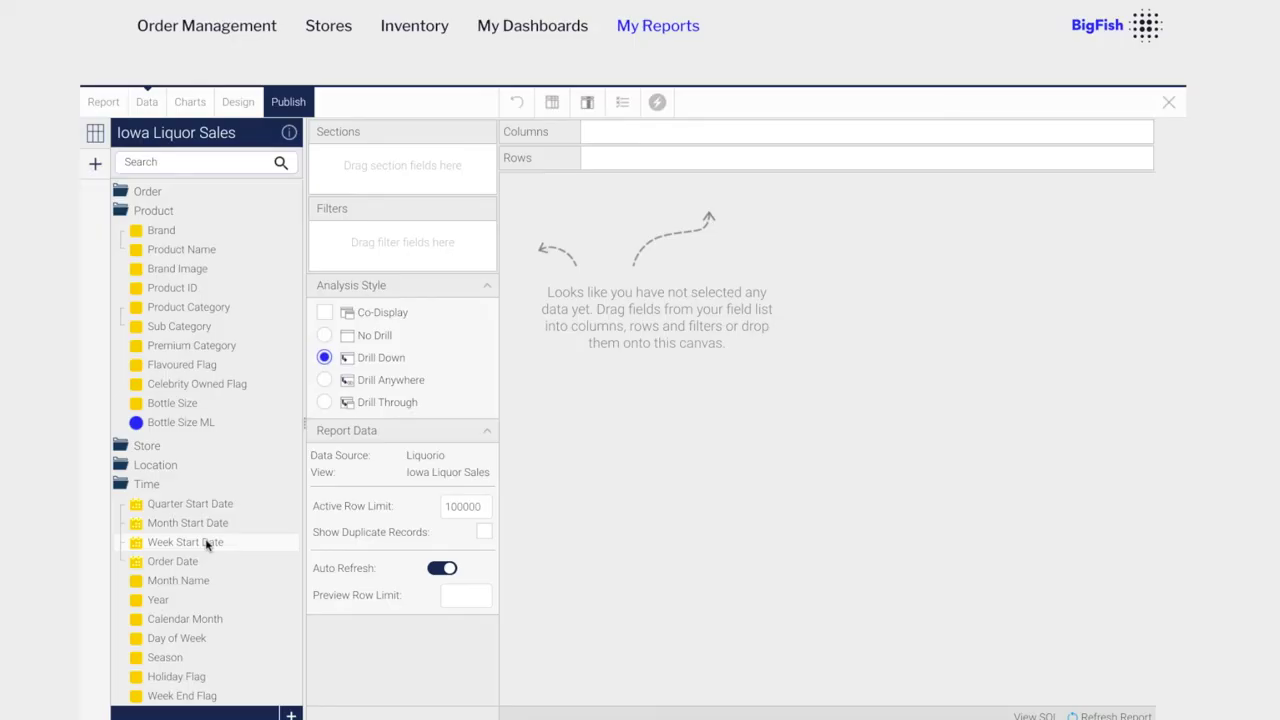
double_click(185, 542)
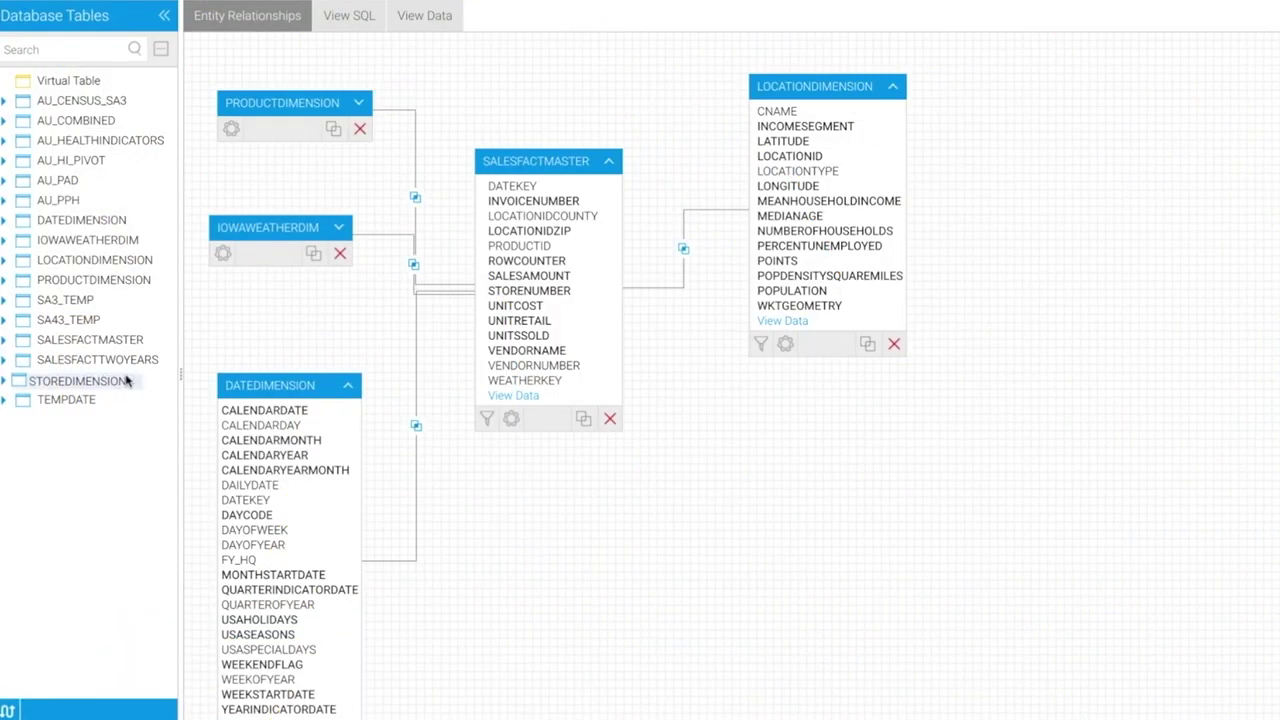
Step: Add STOREDIMENSION to the diagram, join it to SALESFACTMASTER and include its TYPE column
left_click_drag(126, 379, 869, 395)
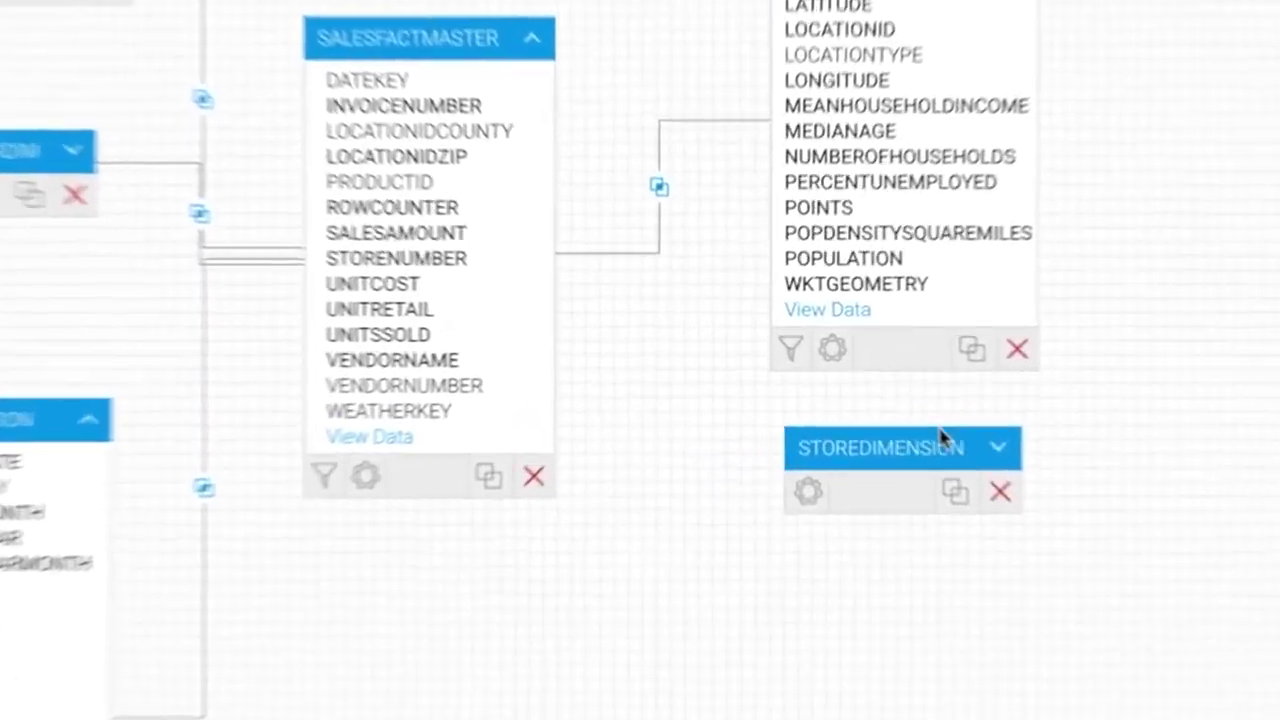
left_click(531, 450)
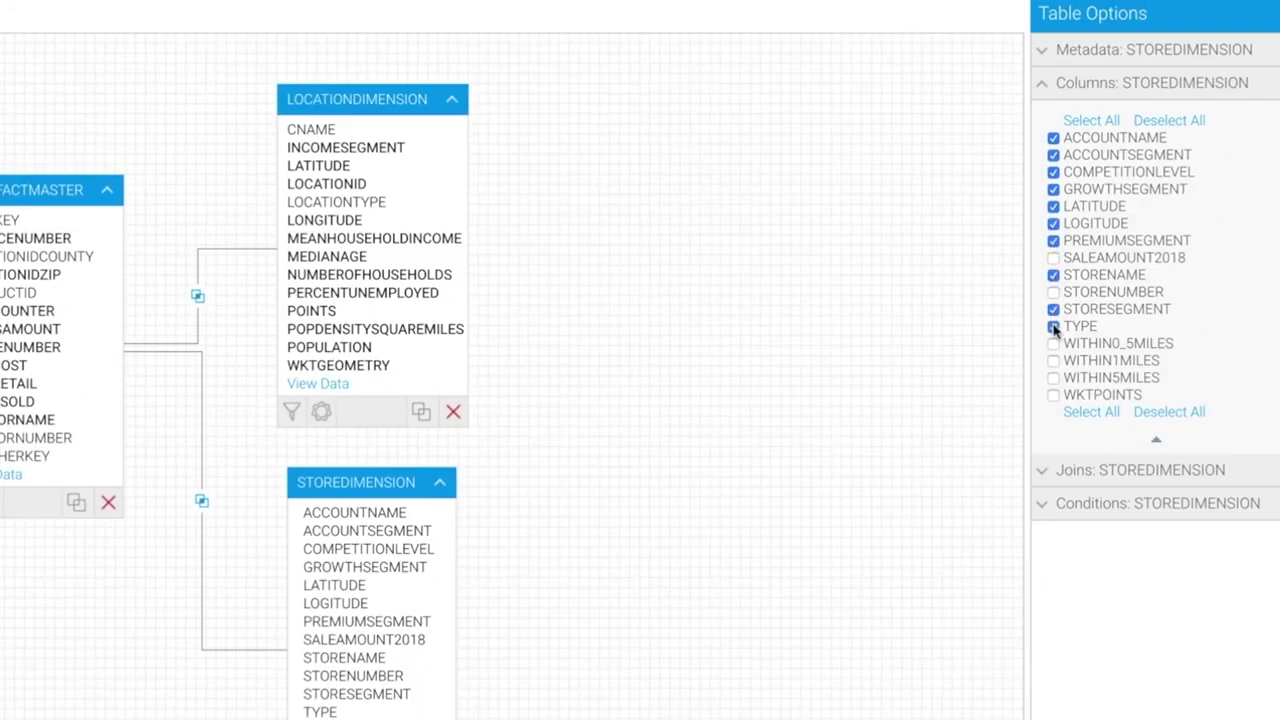
left_click(1053, 394)
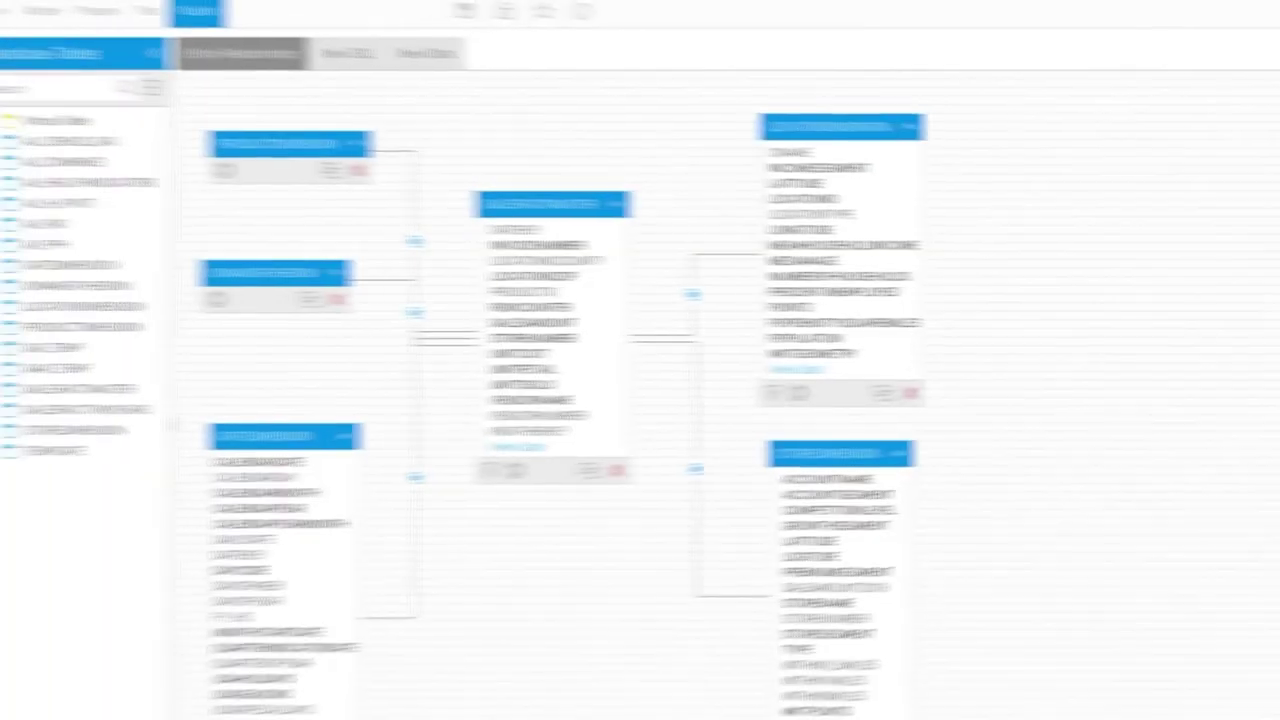
Step: Review the view's generated SQL and sample data, then place a virtual table above SALESFACTMASTER
left_click(340, 56)
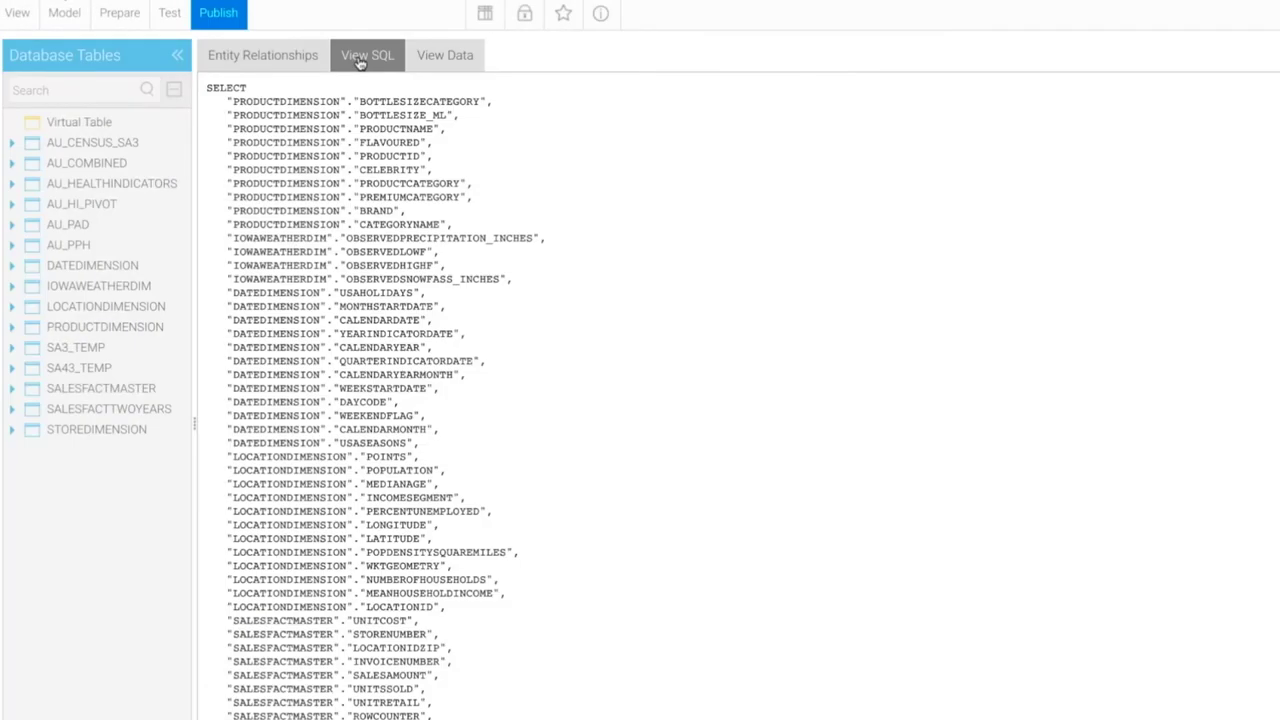
scroll(1165, 336, "down", 3)
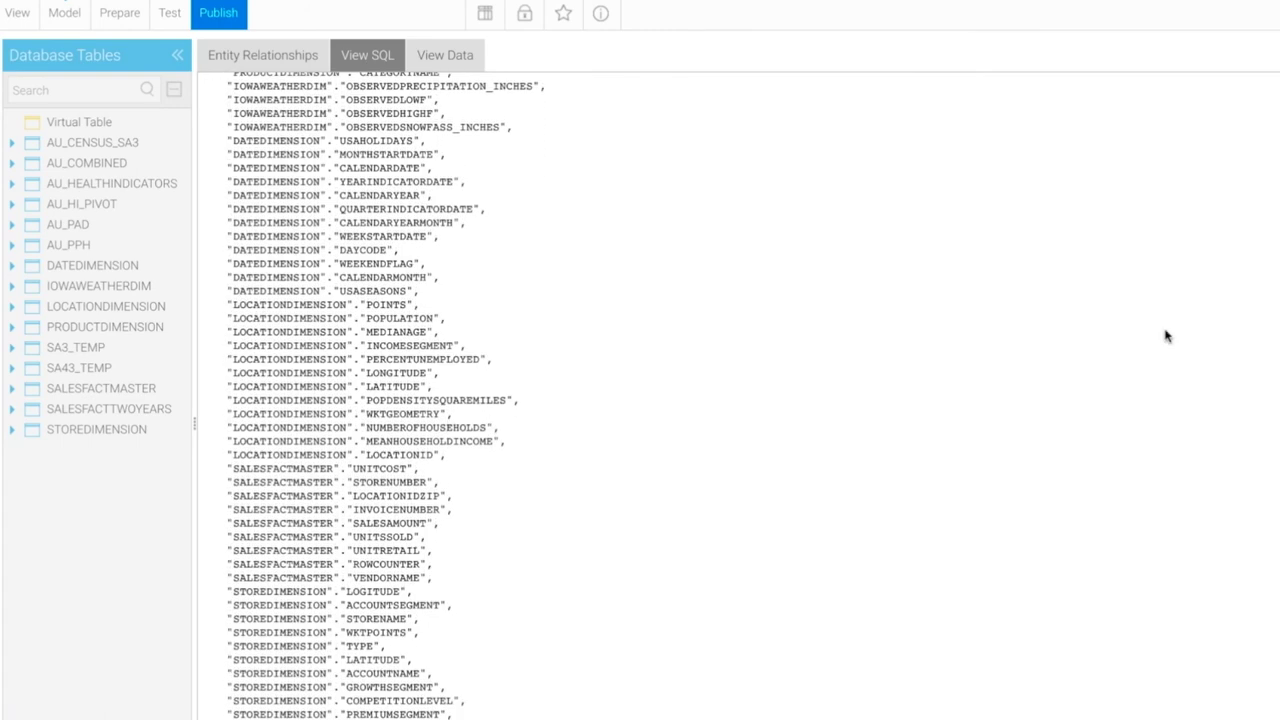
scroll(1165, 336, "down", 4)
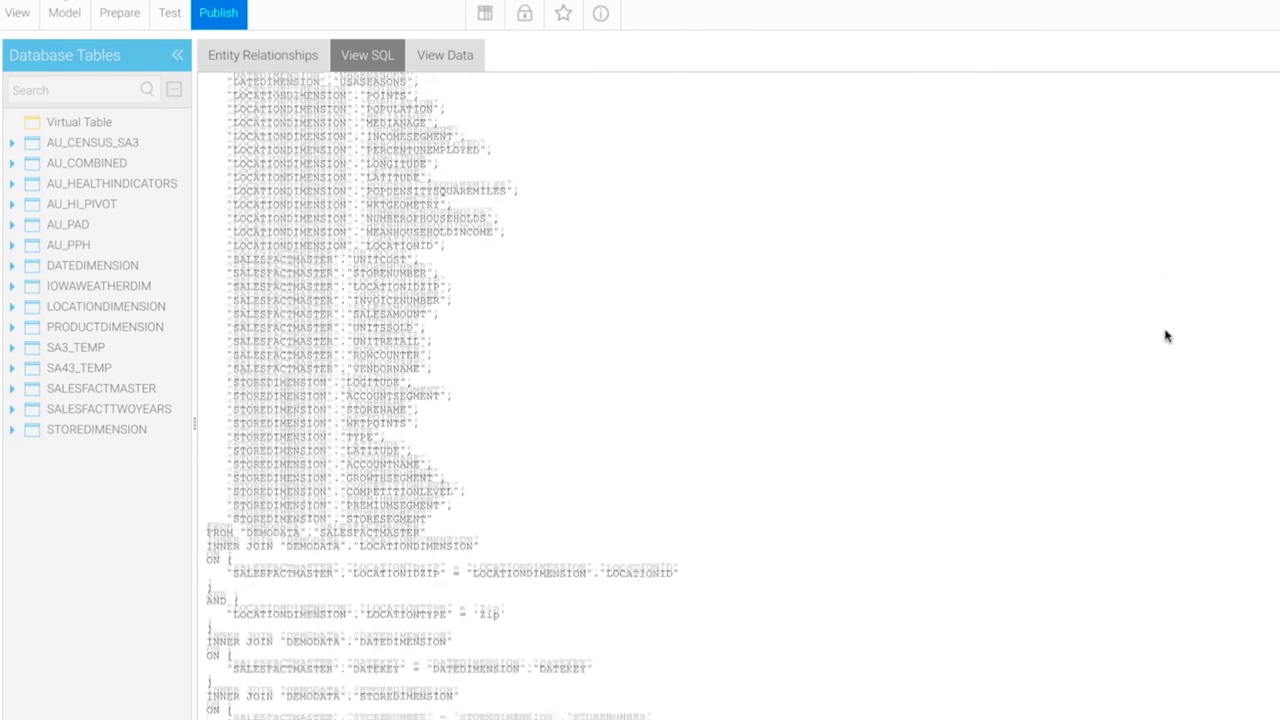
scroll(1165, 336, "down", 2)
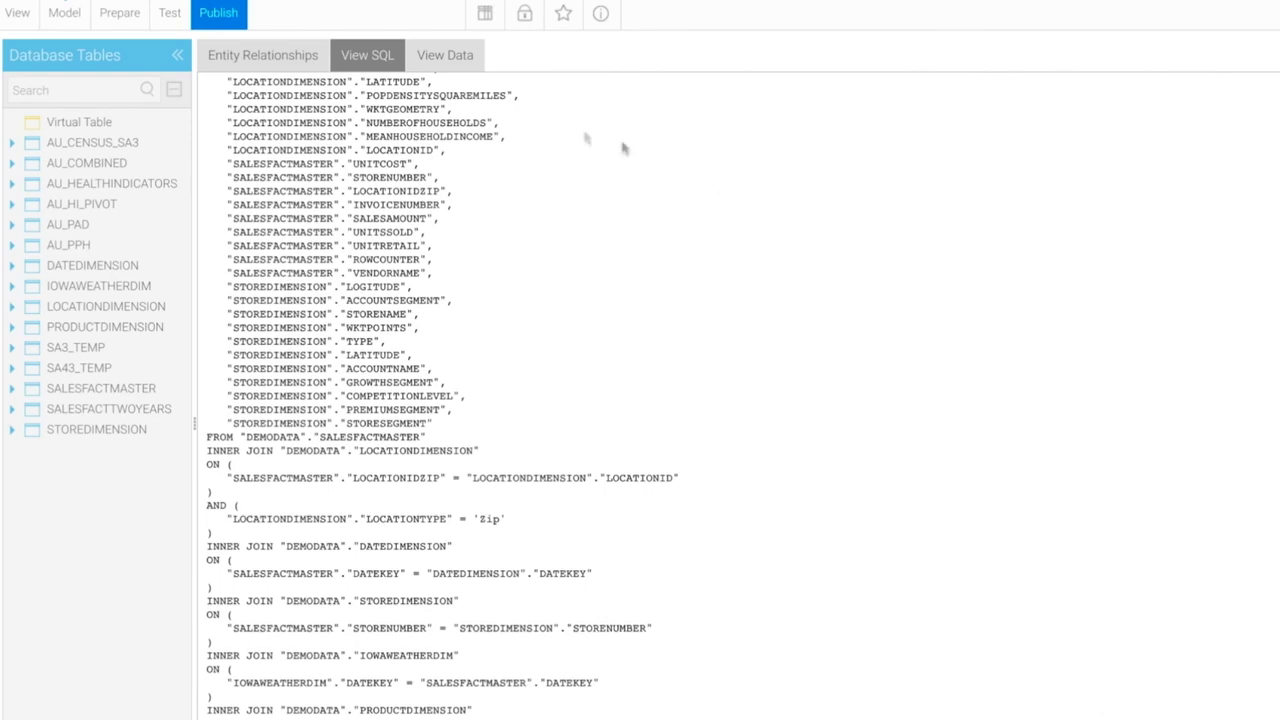
left_click(450, 64)
scroll(704, 140, "right", 10)
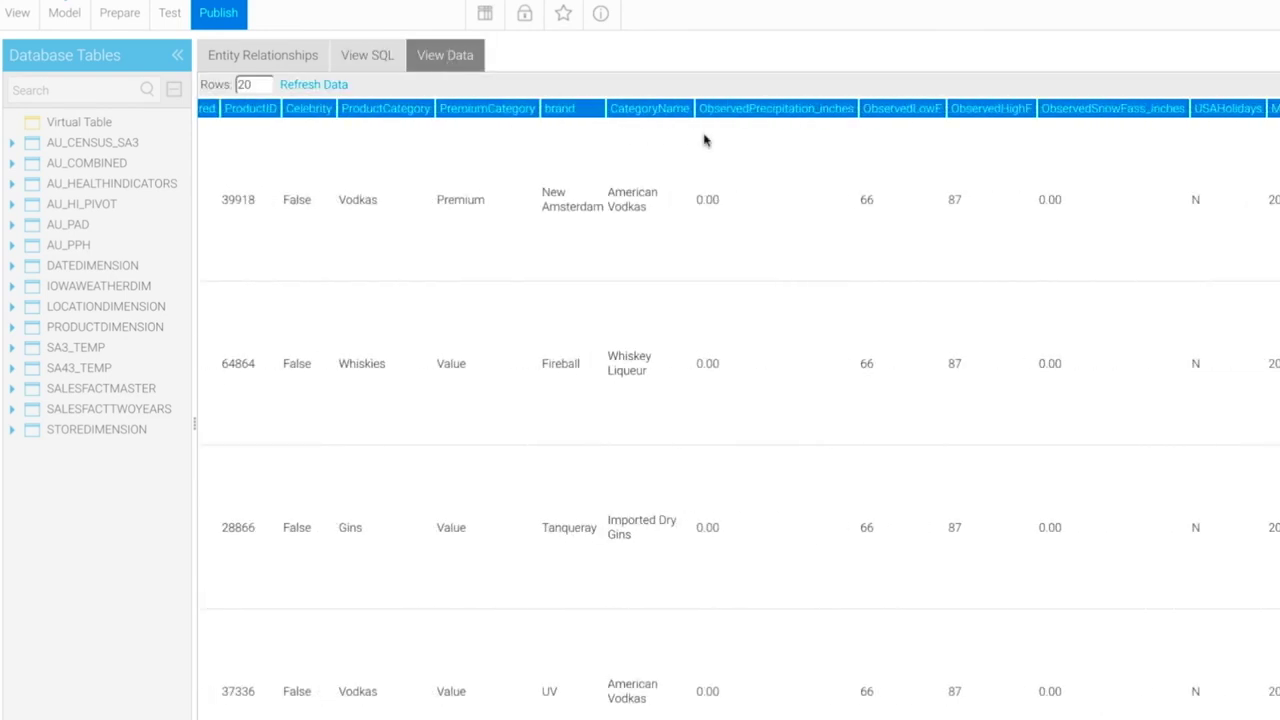
left_click(298, 57)
left_click_drag(90, 122, 545, 102)
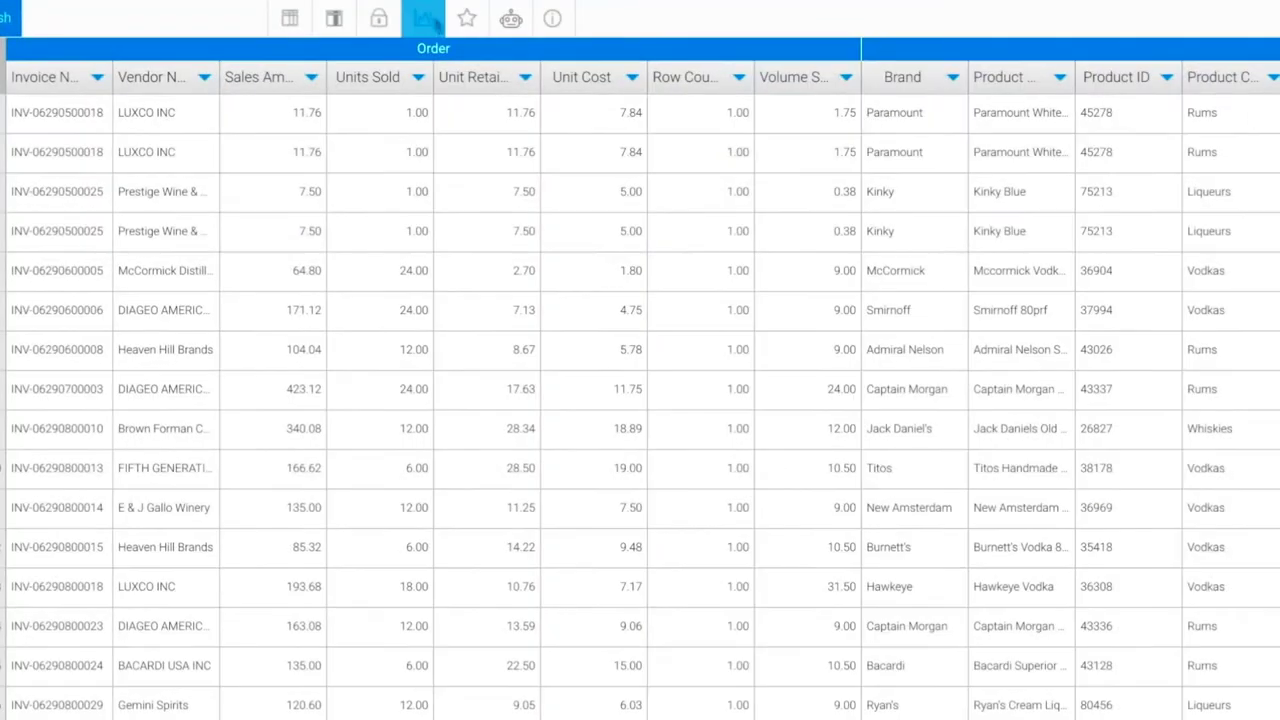
Step: Run advanced data profiling on the view and inspect the Volume Sold (L) histogram
left_click(435, 25)
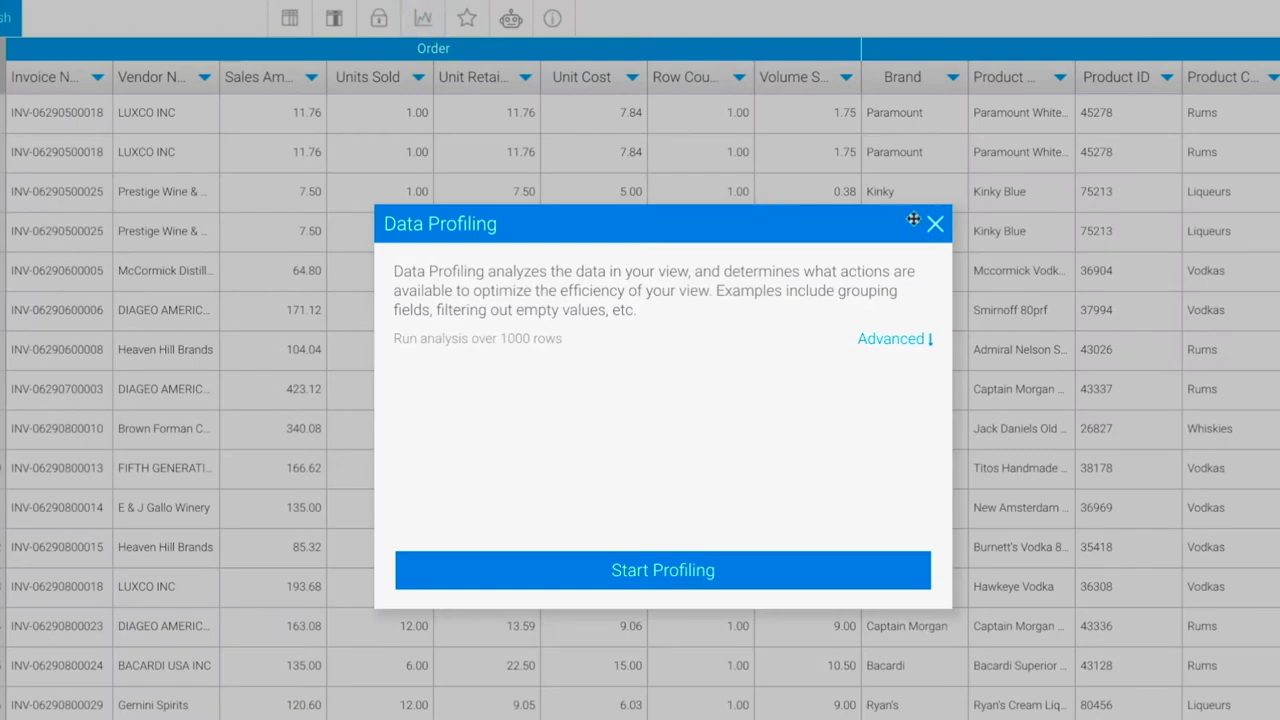
left_click(906, 338)
scroll(785, 445, "down", 2)
left_click(868, 575)
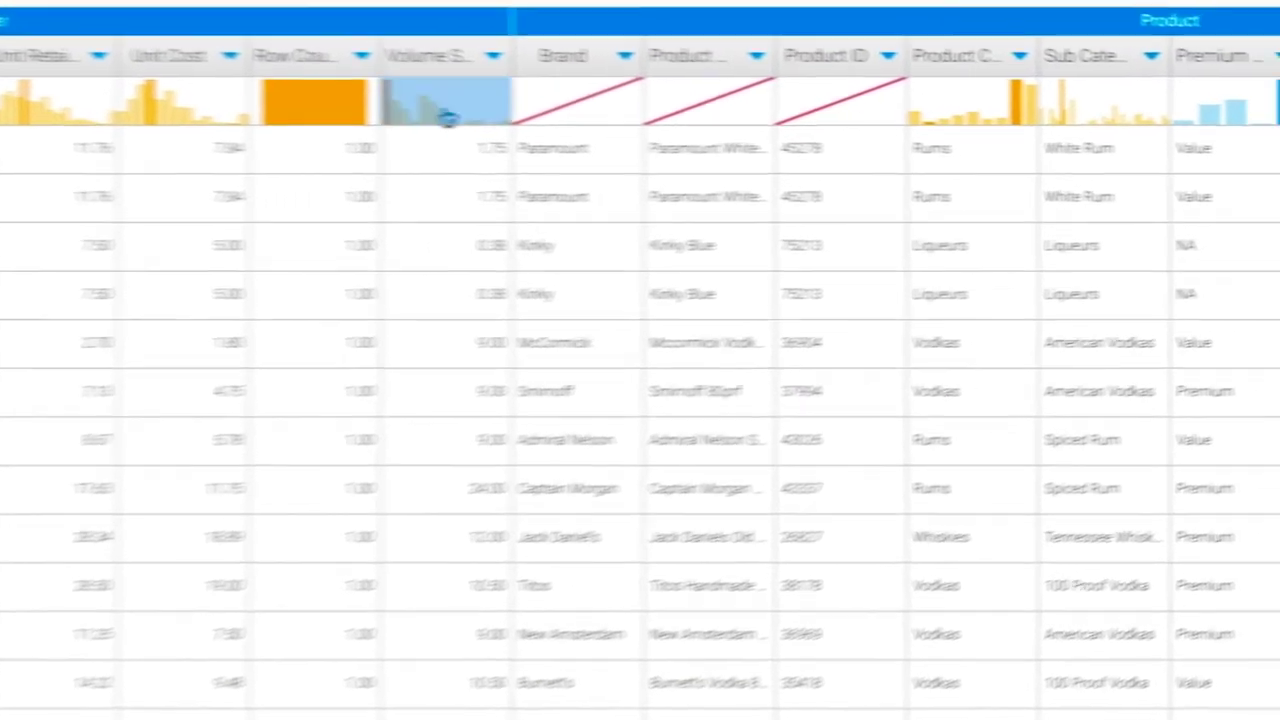
left_click(449, 117)
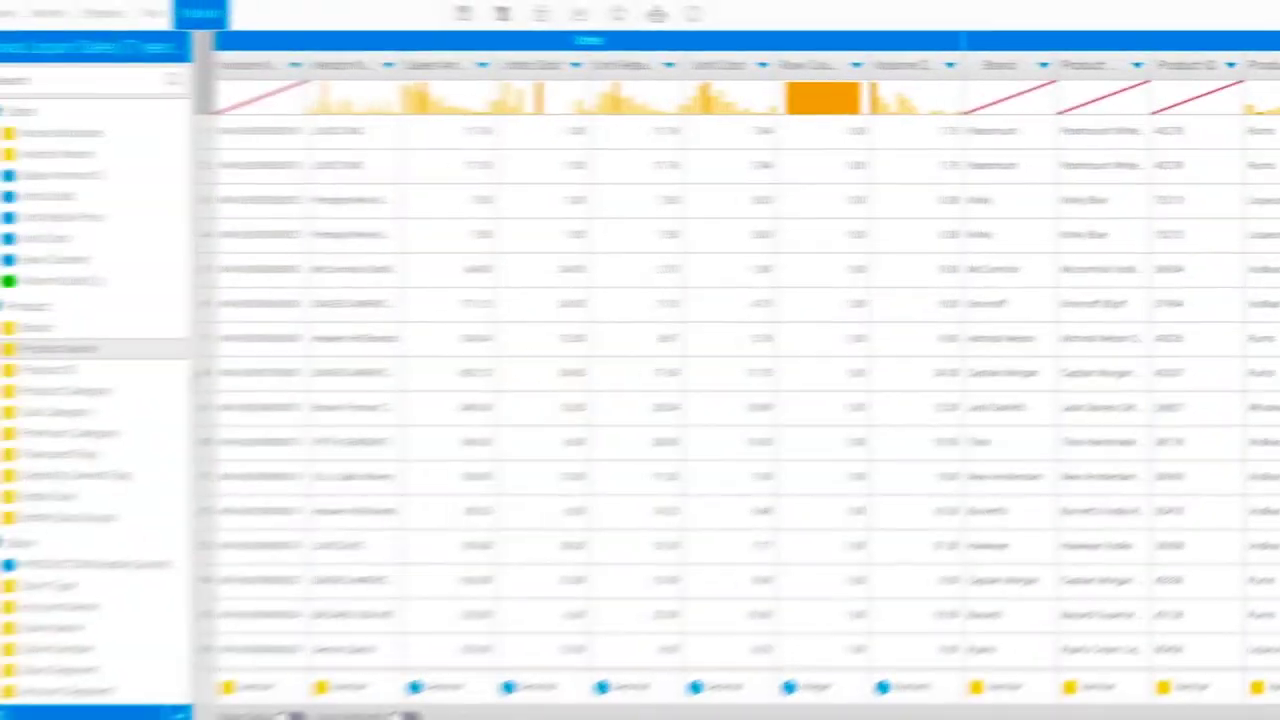
Step: Review the Volume Sold (L) calculated field
left_click(194, 711)
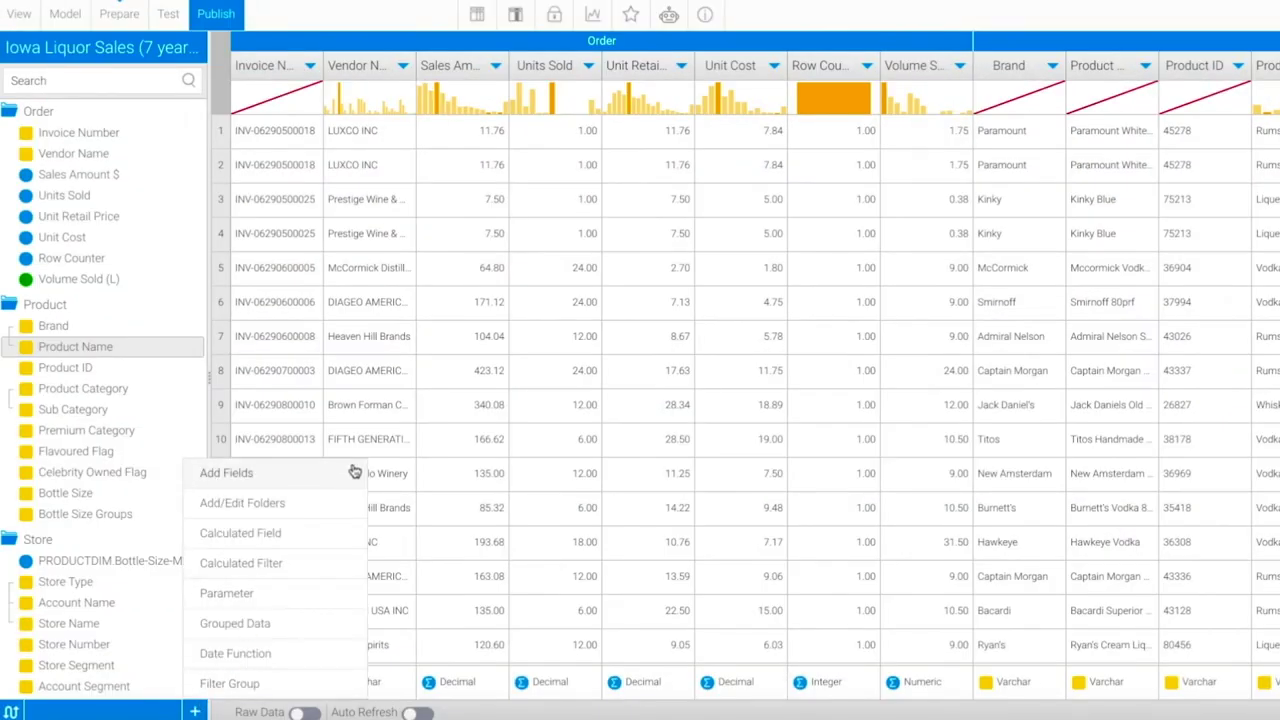
left_click(240, 533)
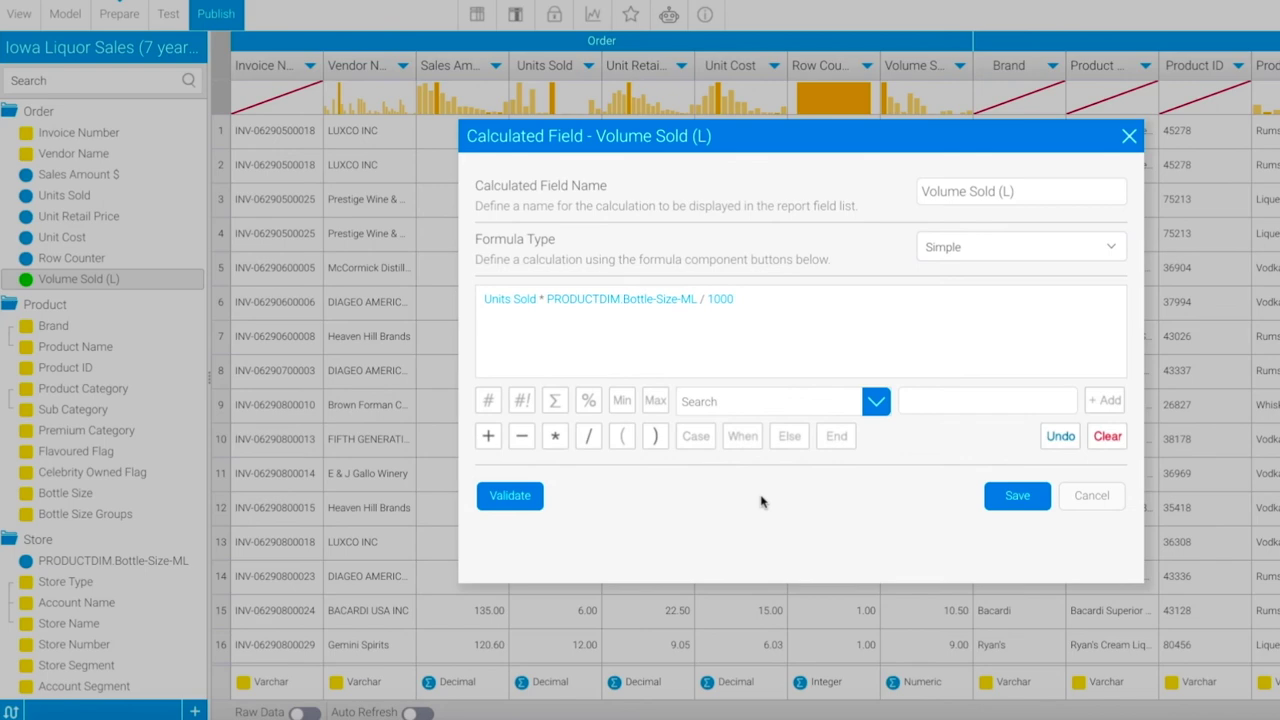
left_click(1017, 495)
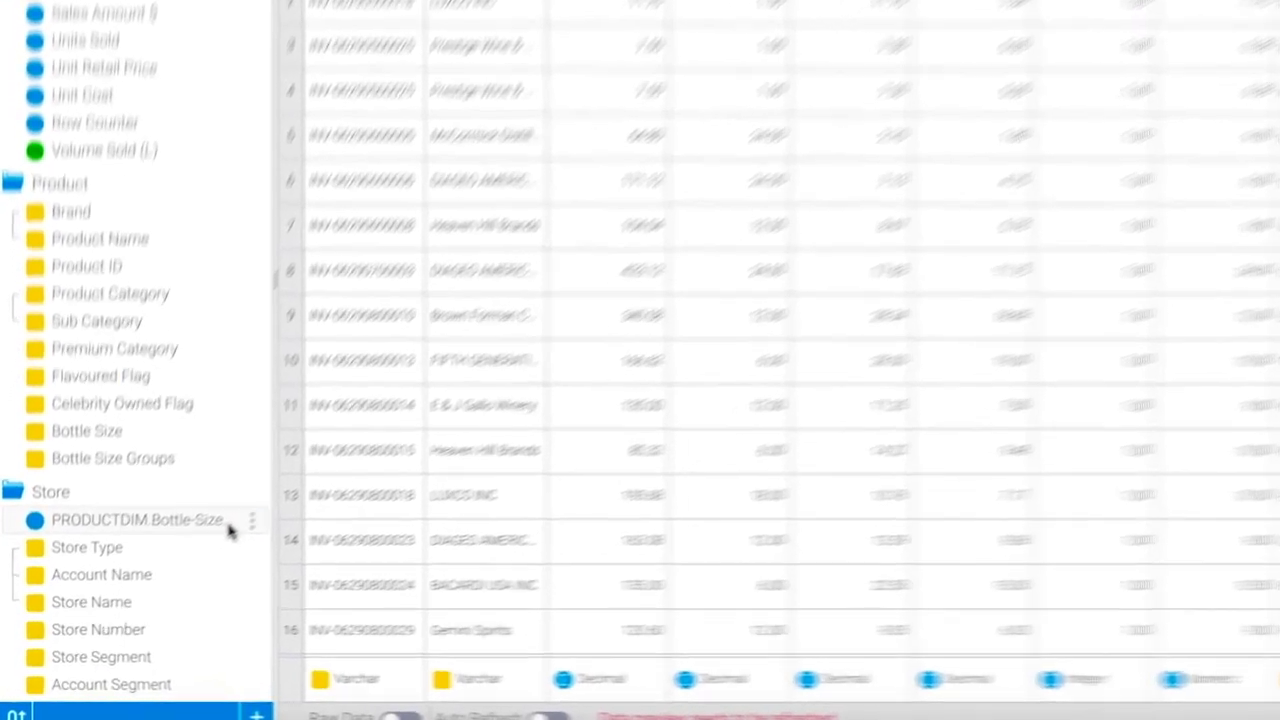
Step: Rename the bottle-size field to 'Bottle Size ML' and move it beside Bottle Size
double_click(184, 561)
type("B")
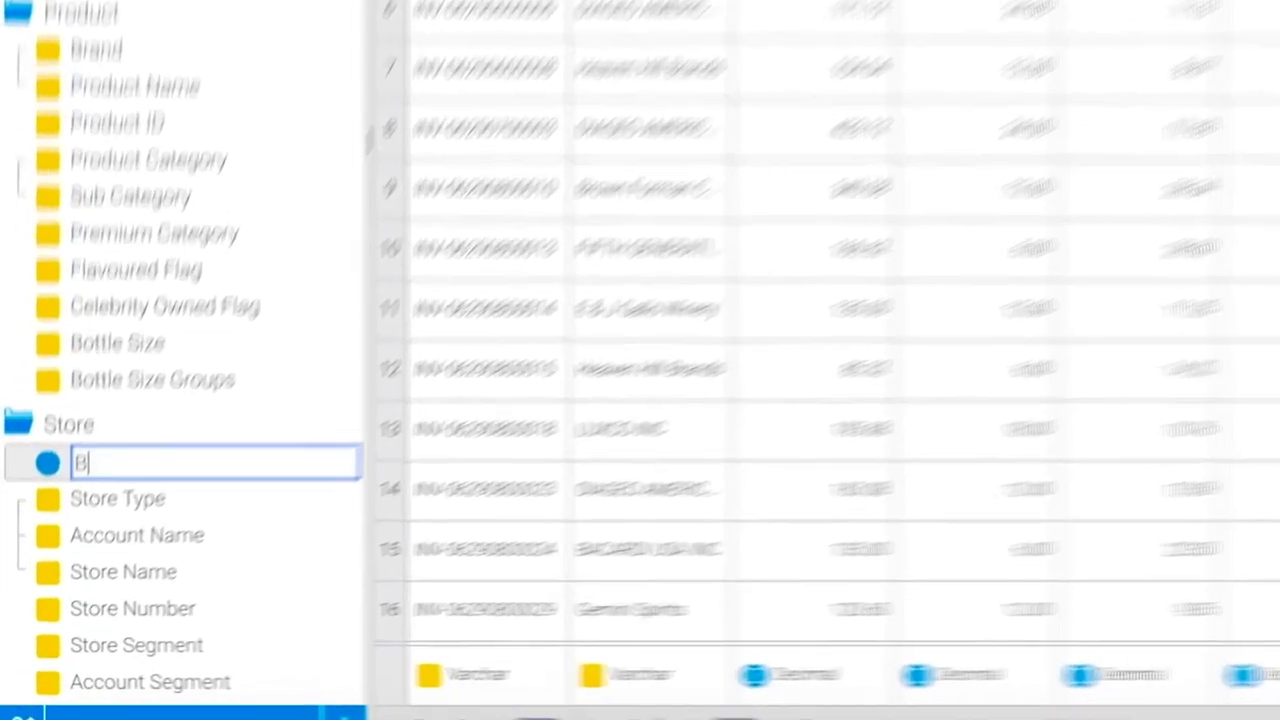
type("ottle Size ML")
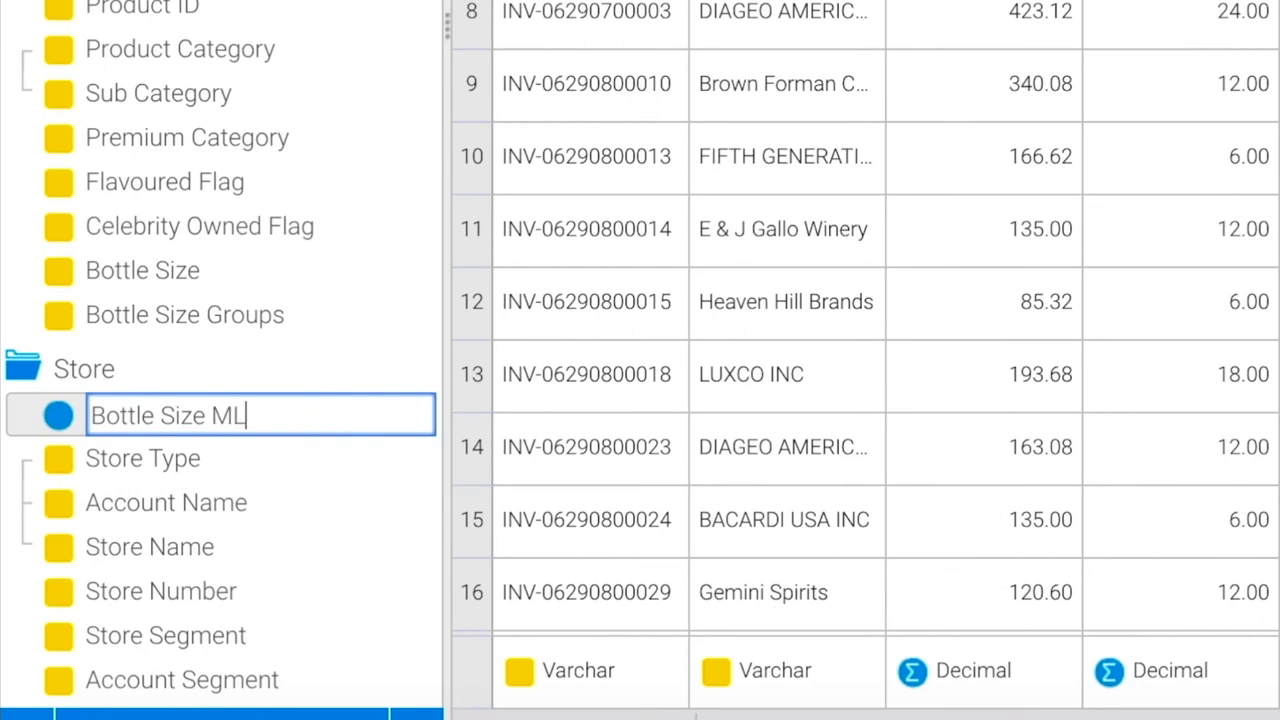
key("Return")
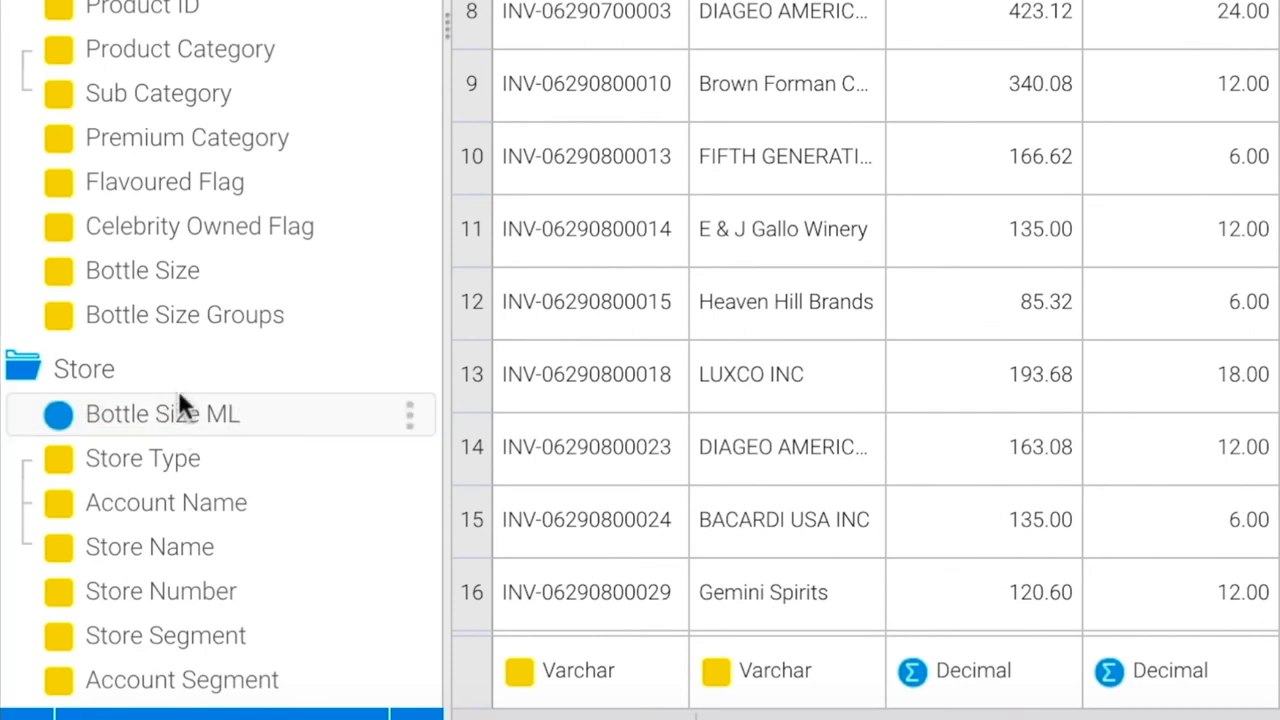
left_click_drag(177, 410, 186, 255)
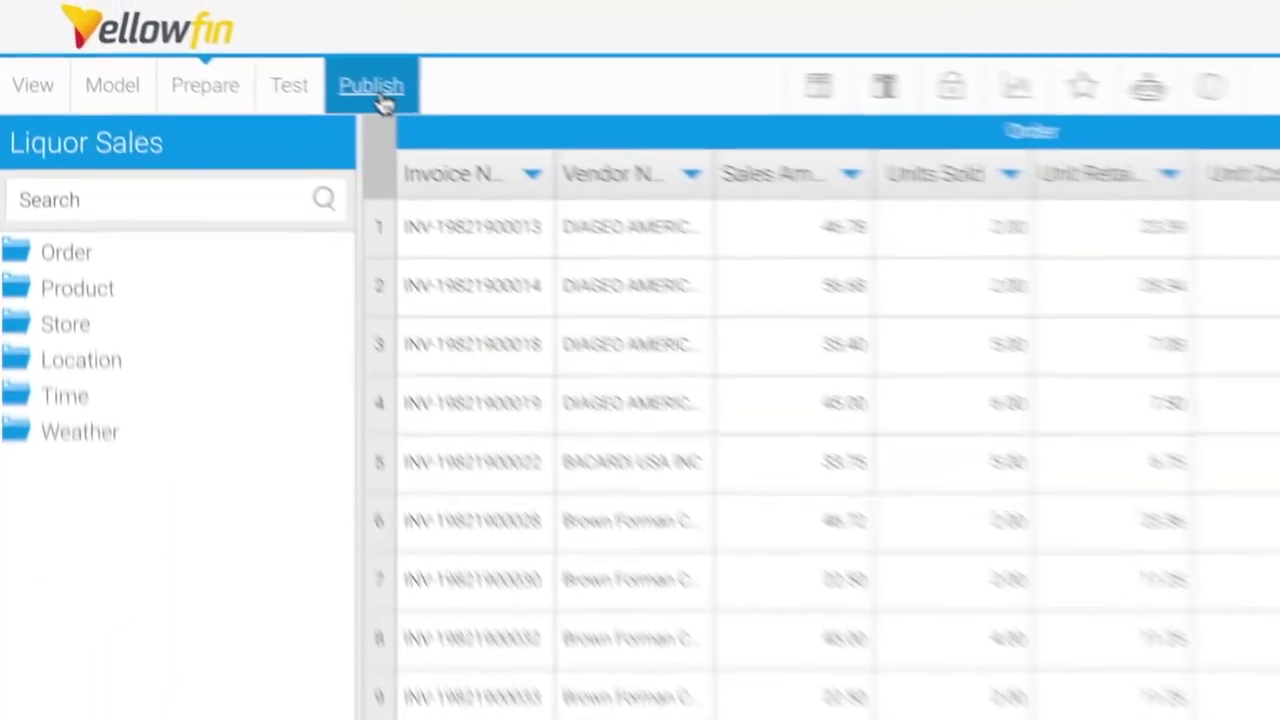
Step: Publish the view under Sales > Production with the approval note 'Added location data'
left_click(385, 92)
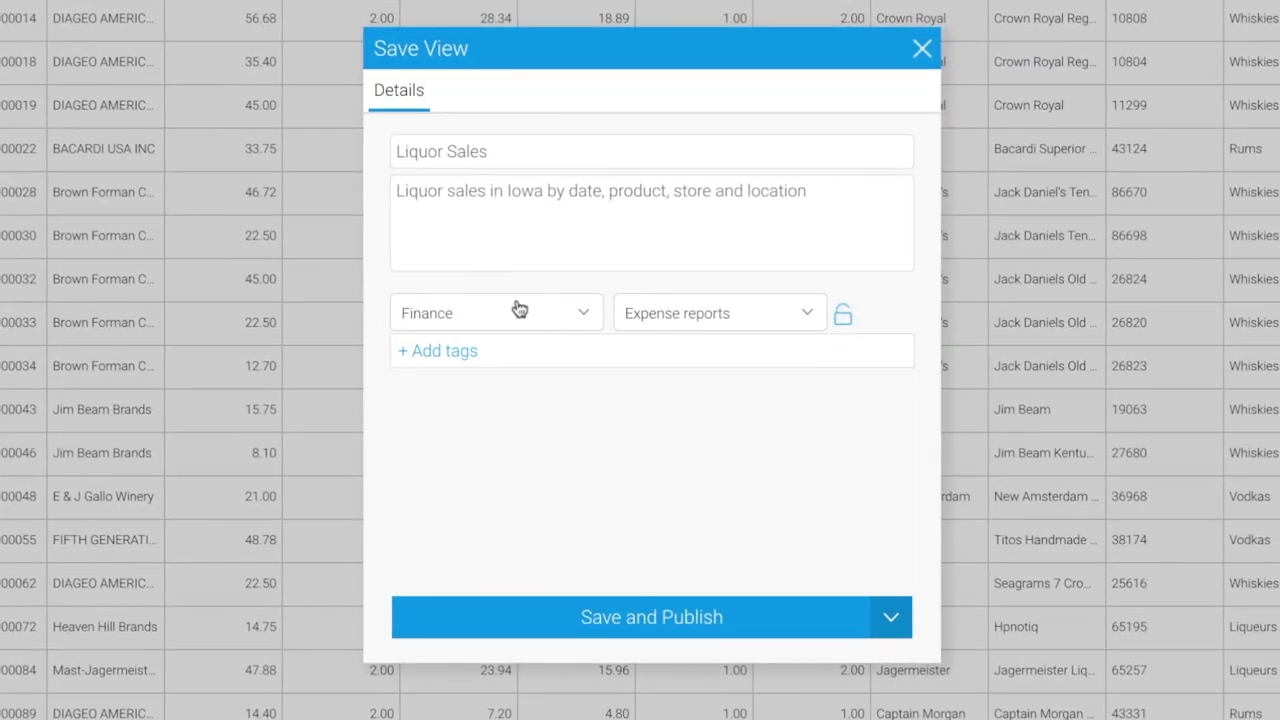
left_click(666, 391)
left_click(513, 384)
left_click(745, 318)
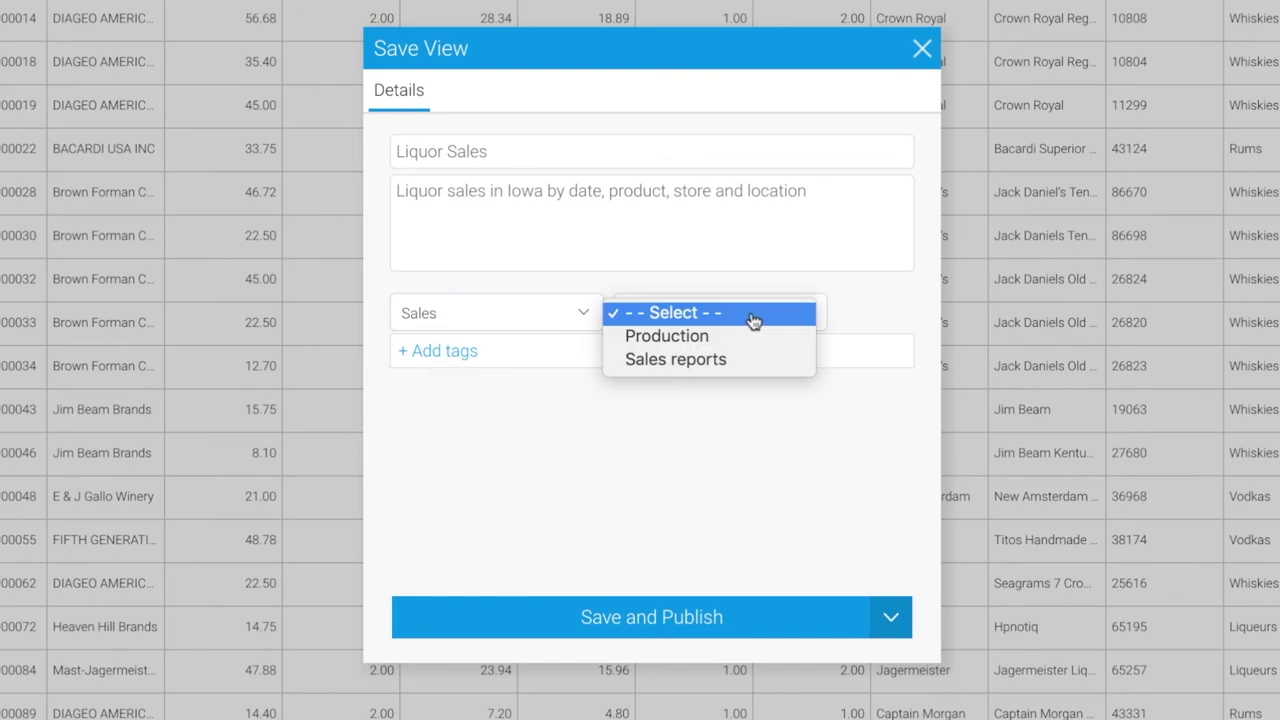
left_click(747, 342)
left_click(671, 401)
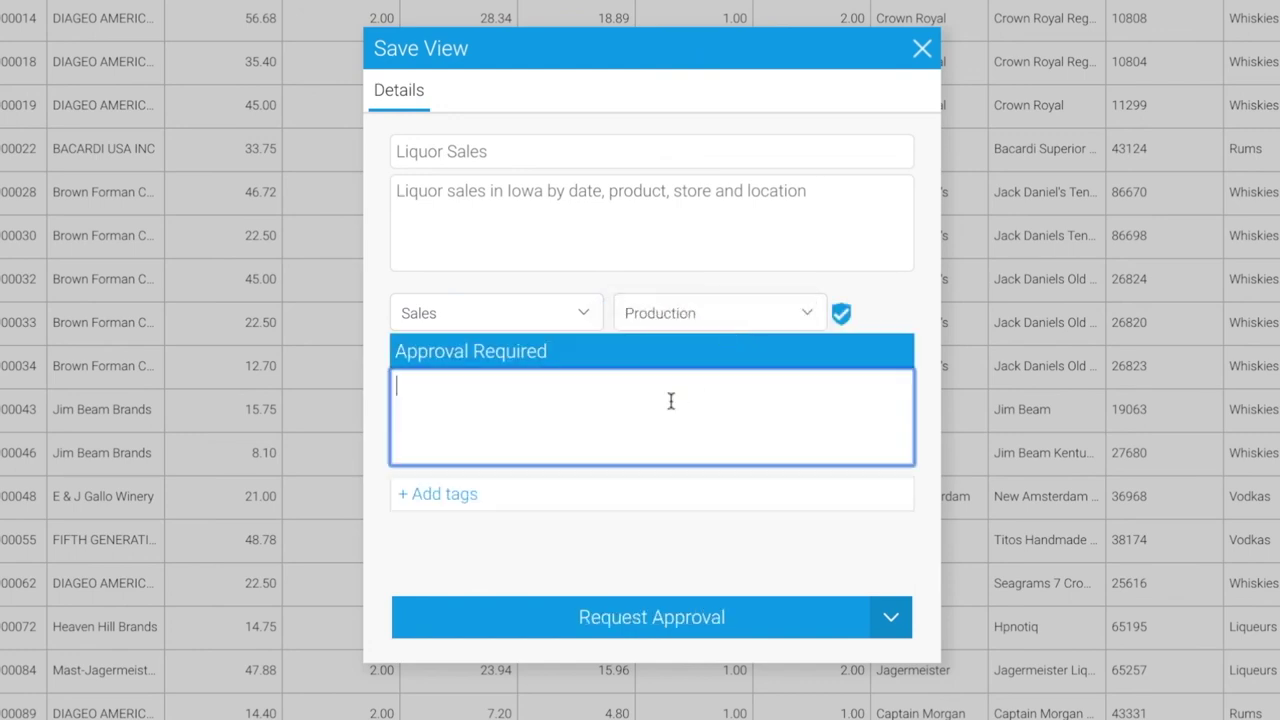
type("Added location data")
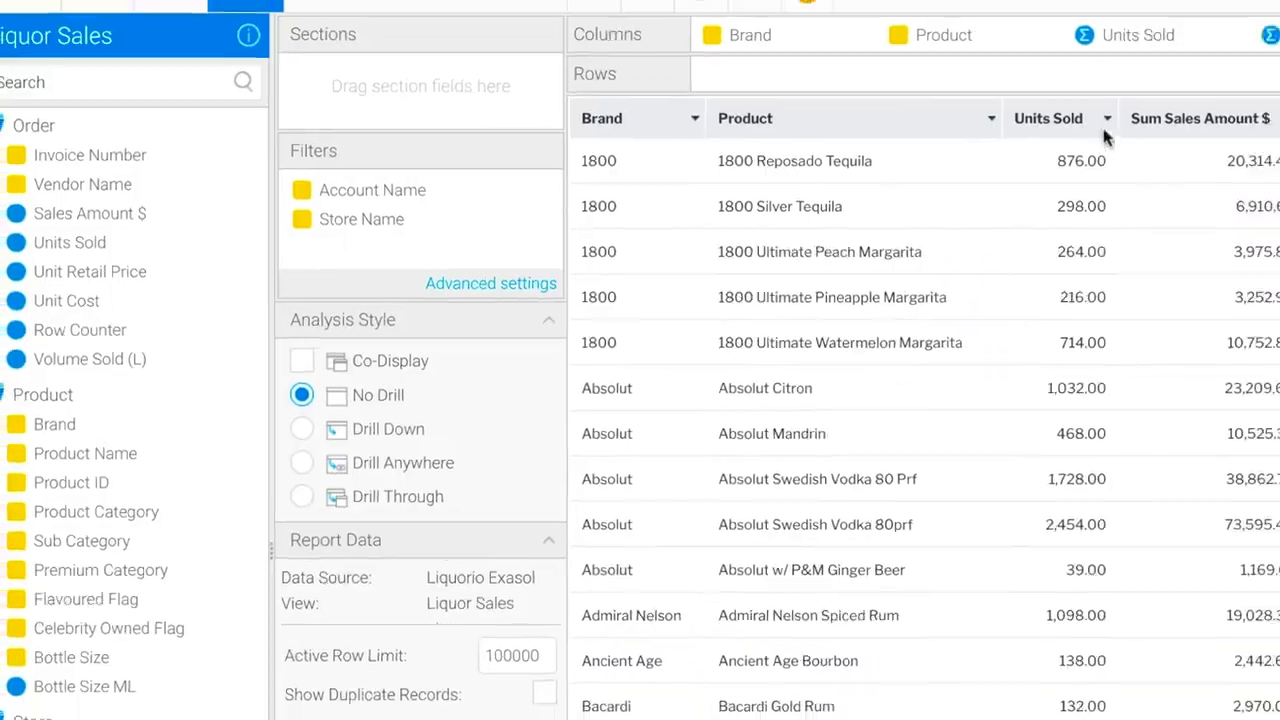
left_click(1026, 134)
left_click(1074, 286)
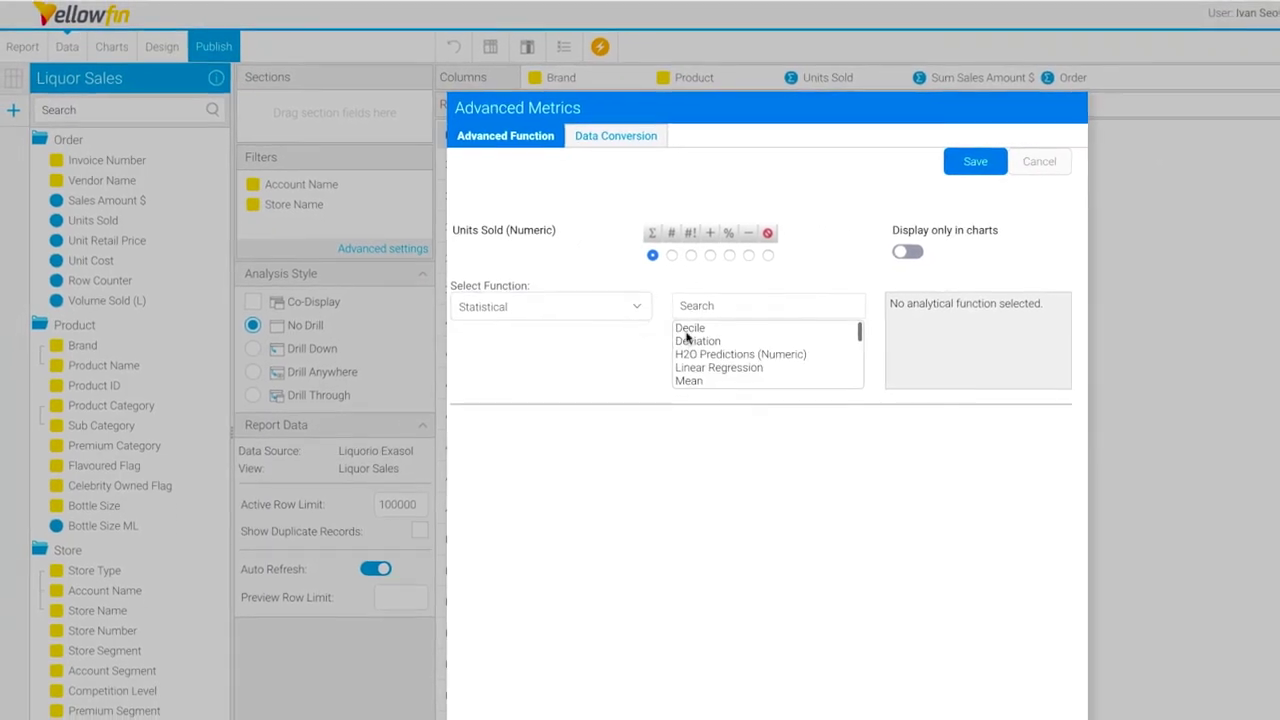
left_click(740, 354)
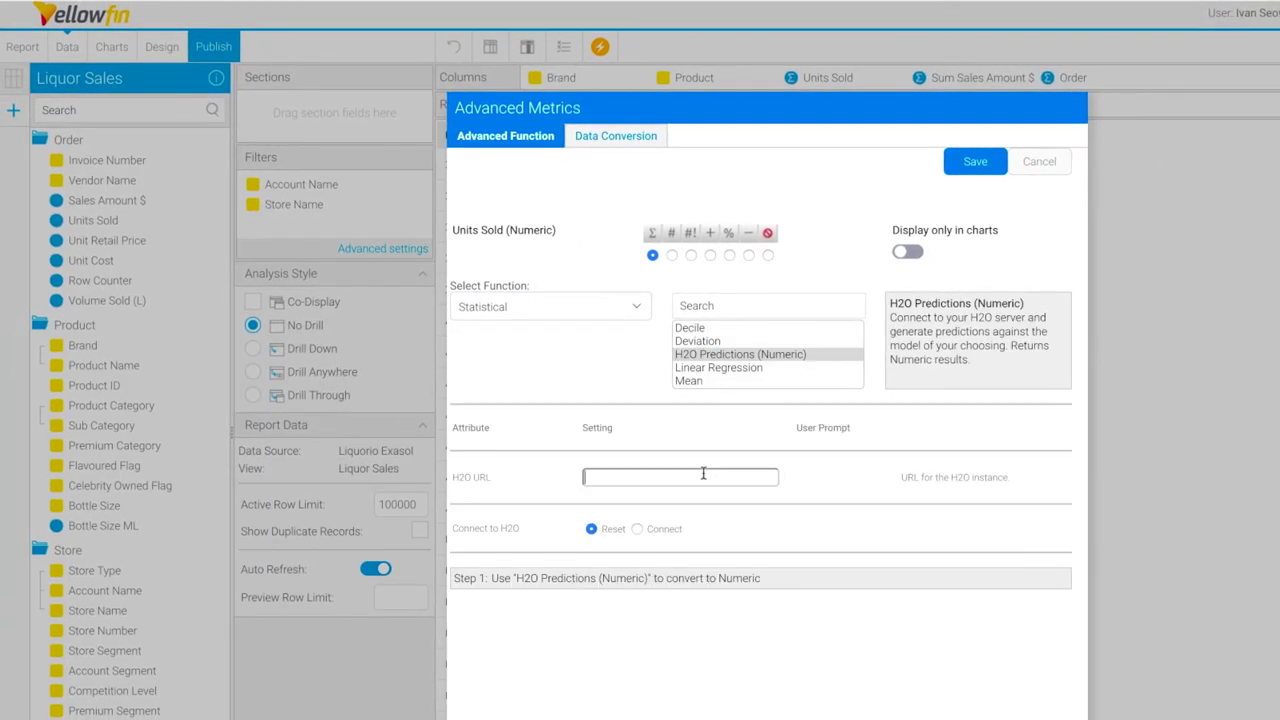
left_click(704, 473)
type("http://localhost:54321")
left_click(637, 528)
left_click(637, 640)
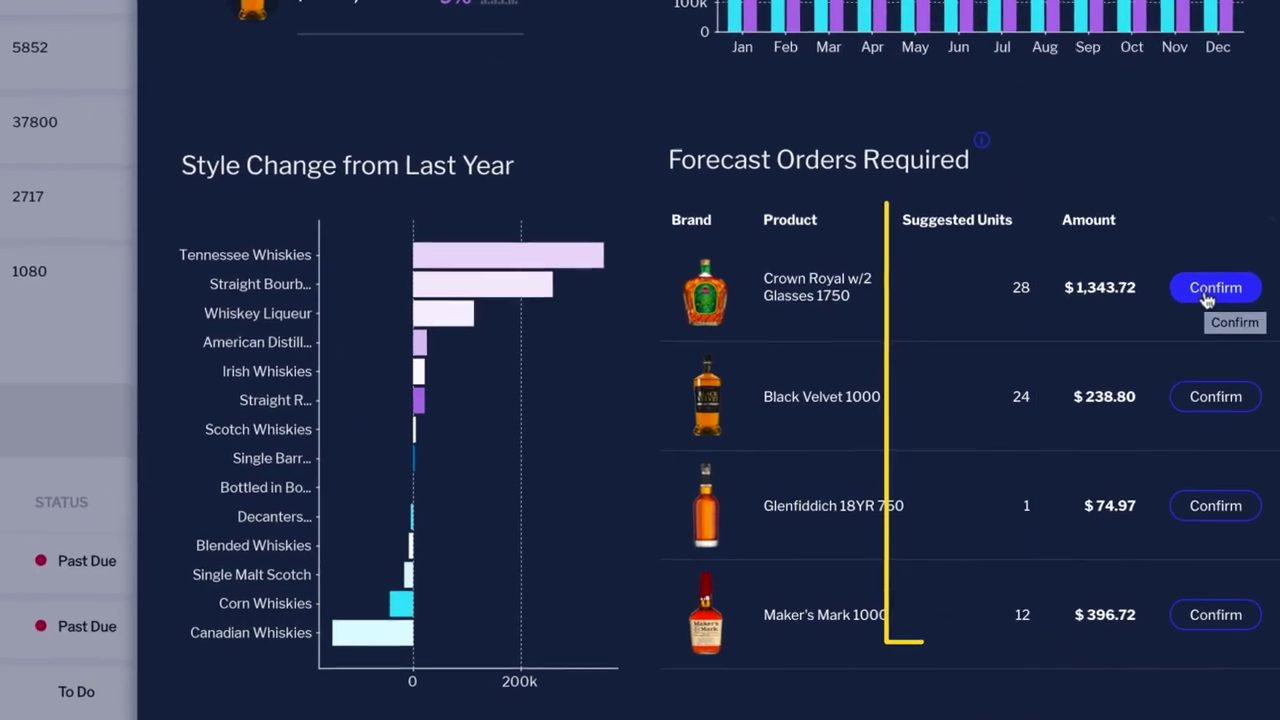
left_click(1220, 300)
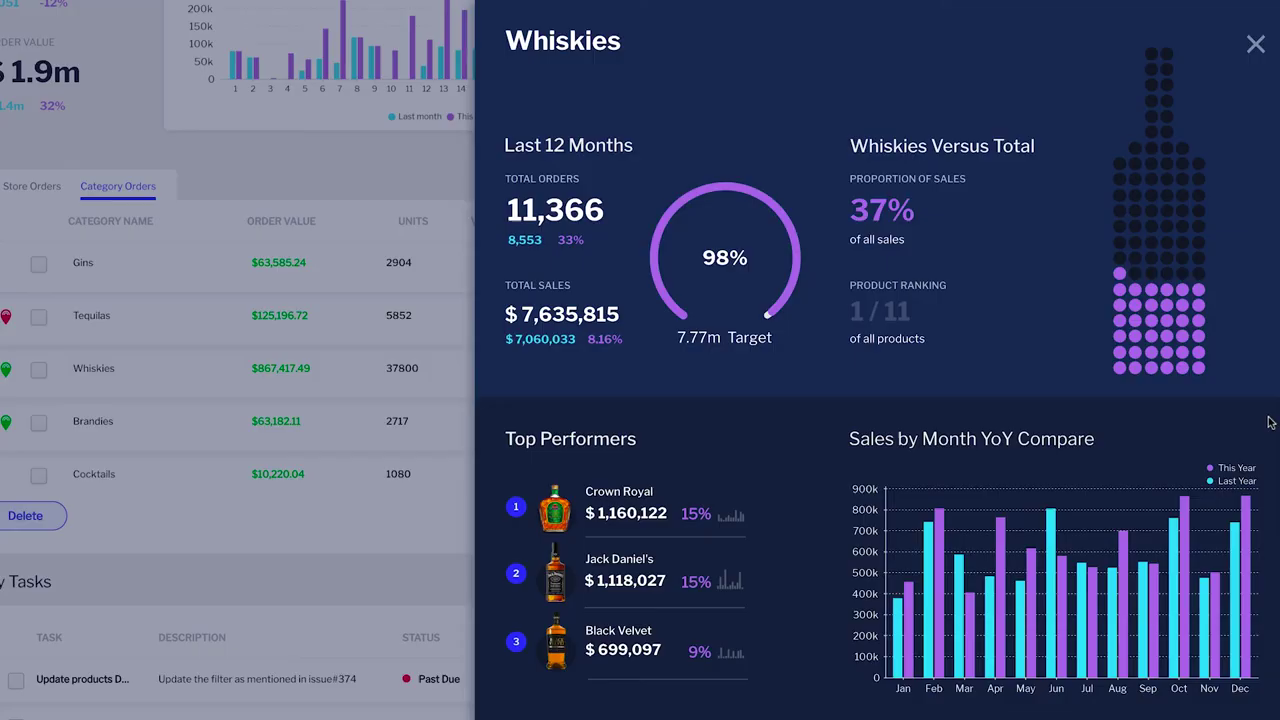
Step: Set the Crown Royal order to 35 units and save Units Sold as predicted Suggested Units
scroll(1270, 422, "down", 3)
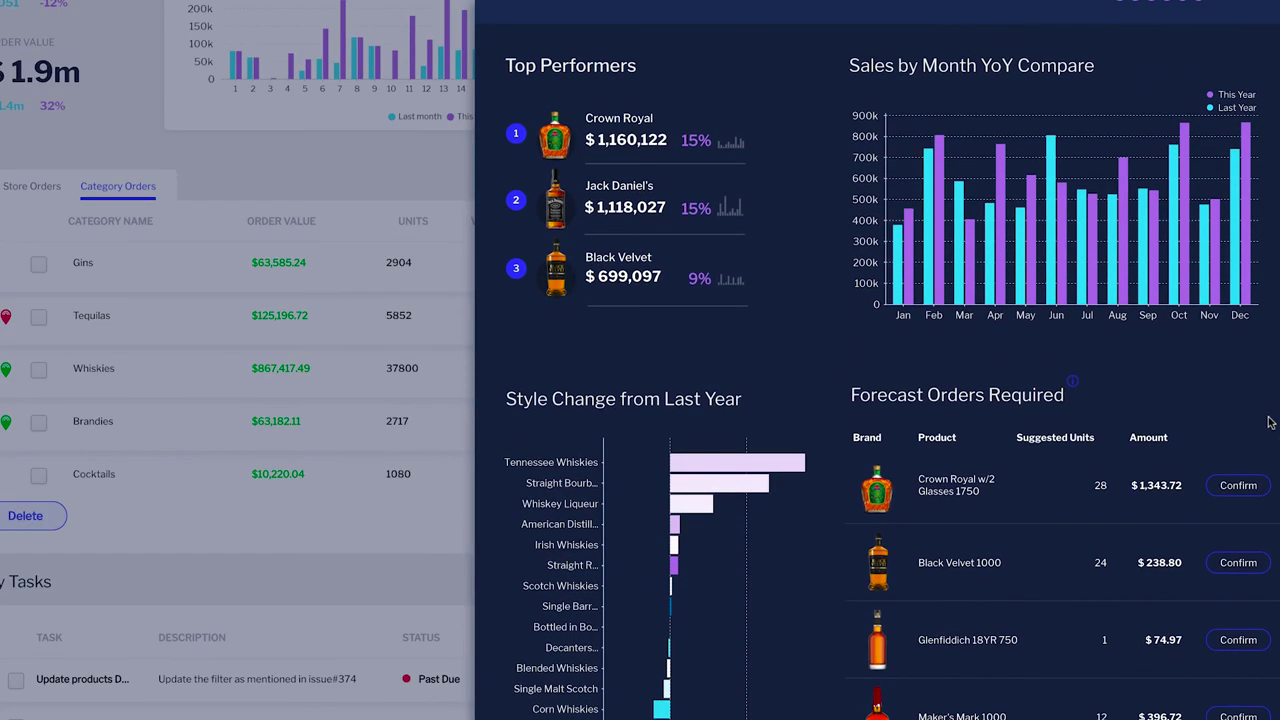
left_click_drag(168, 272, 687, 249)
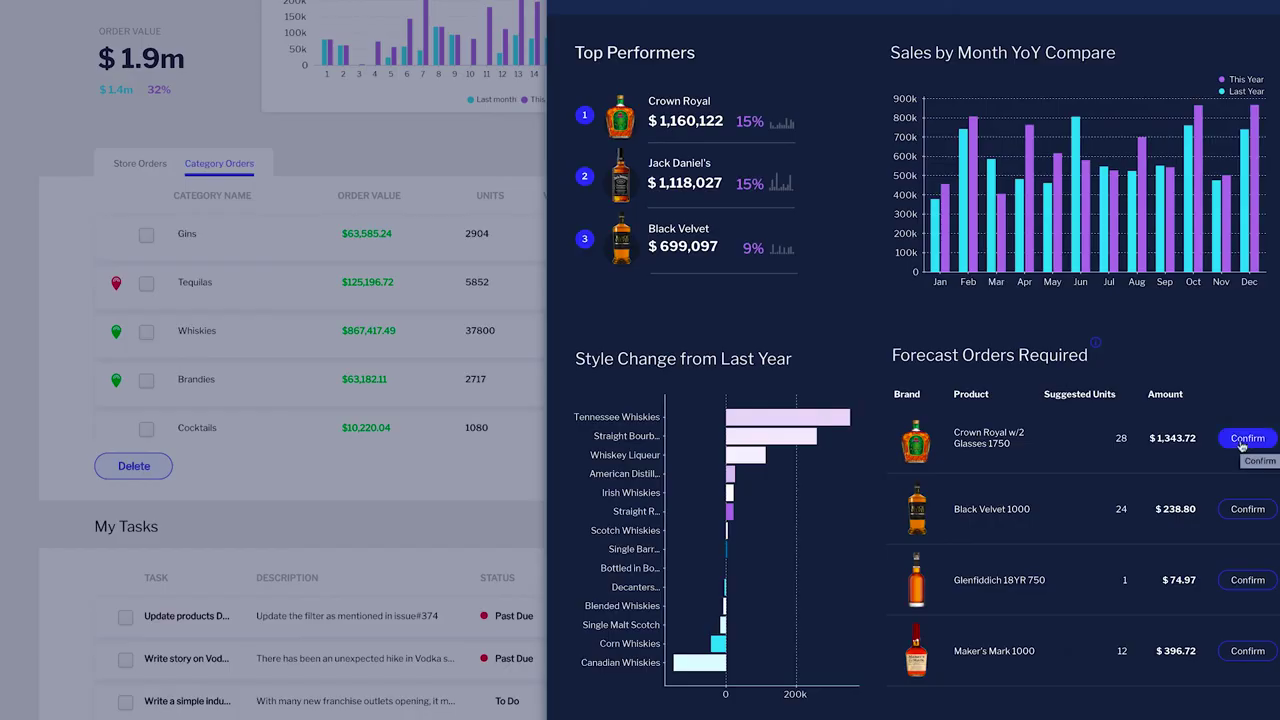
left_click(1243, 443)
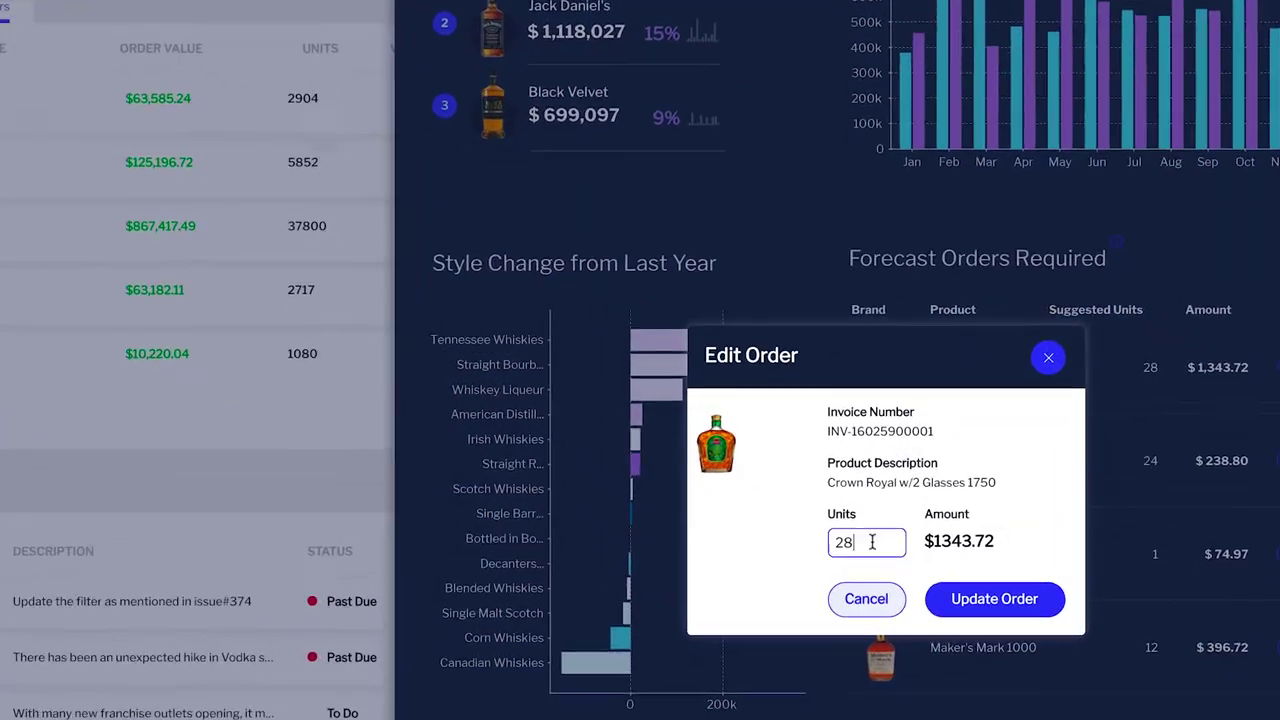
type("35")
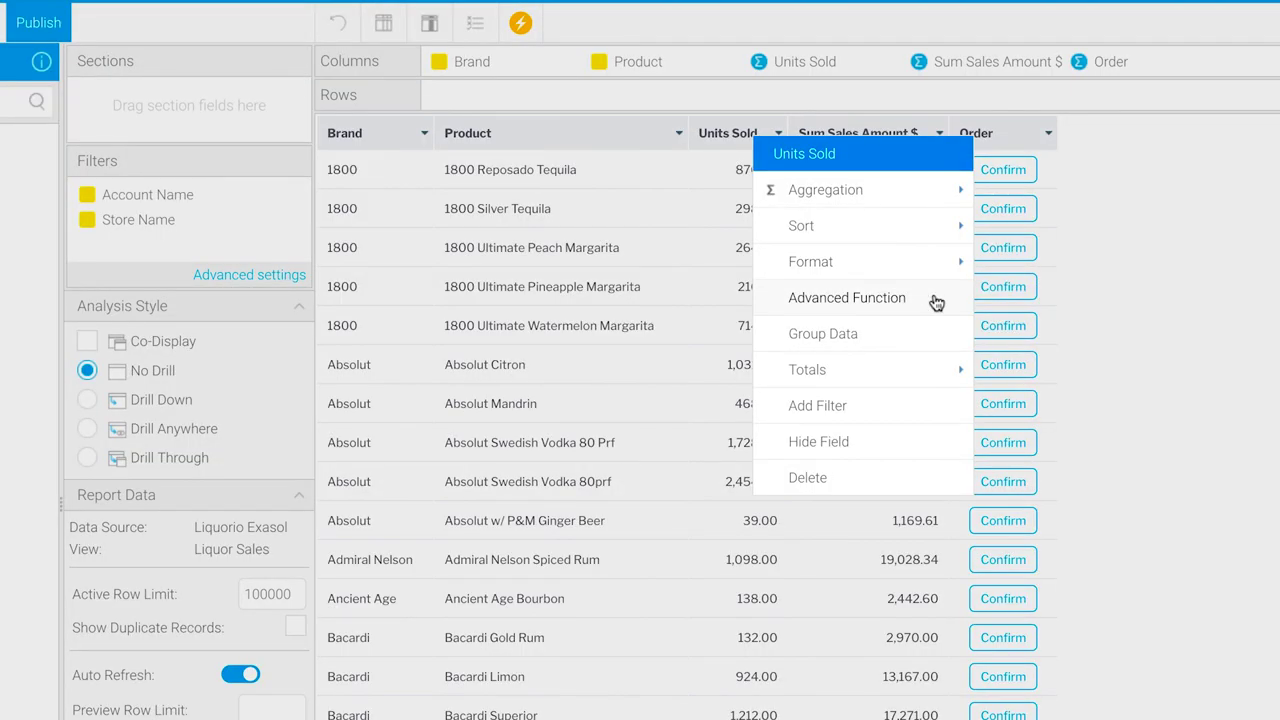
left_click(940, 303)
left_click(900, 83)
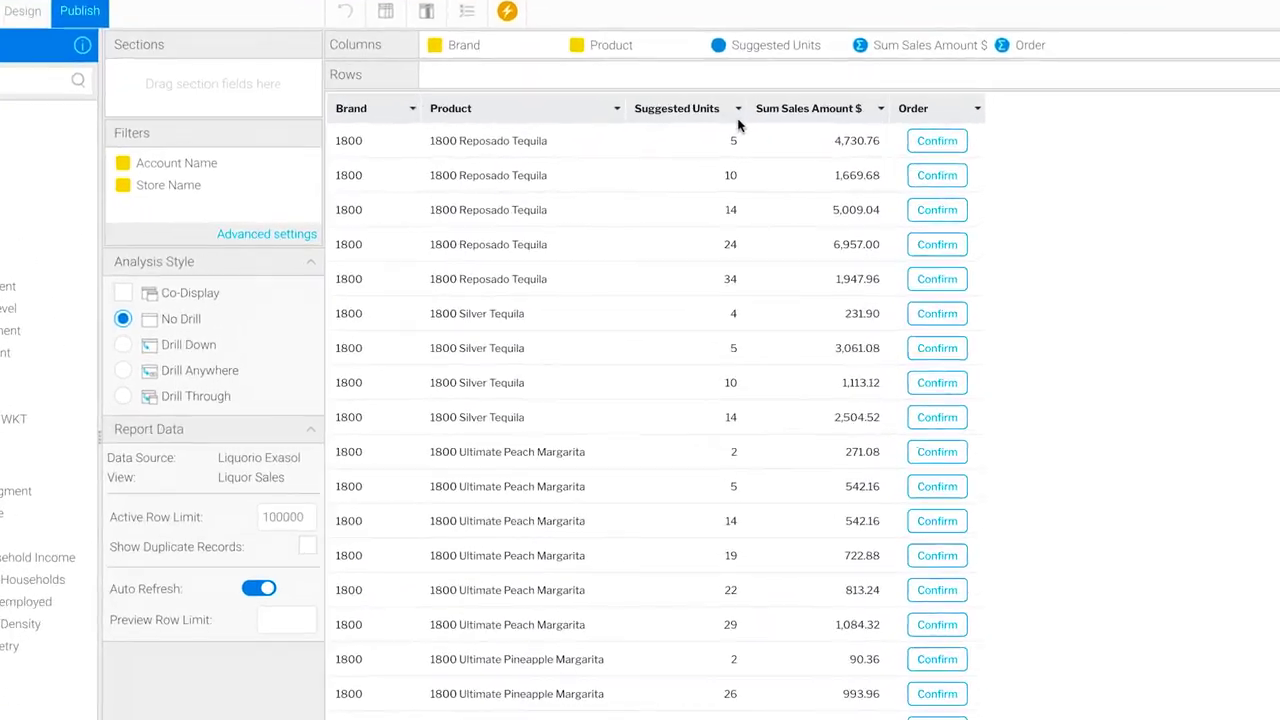